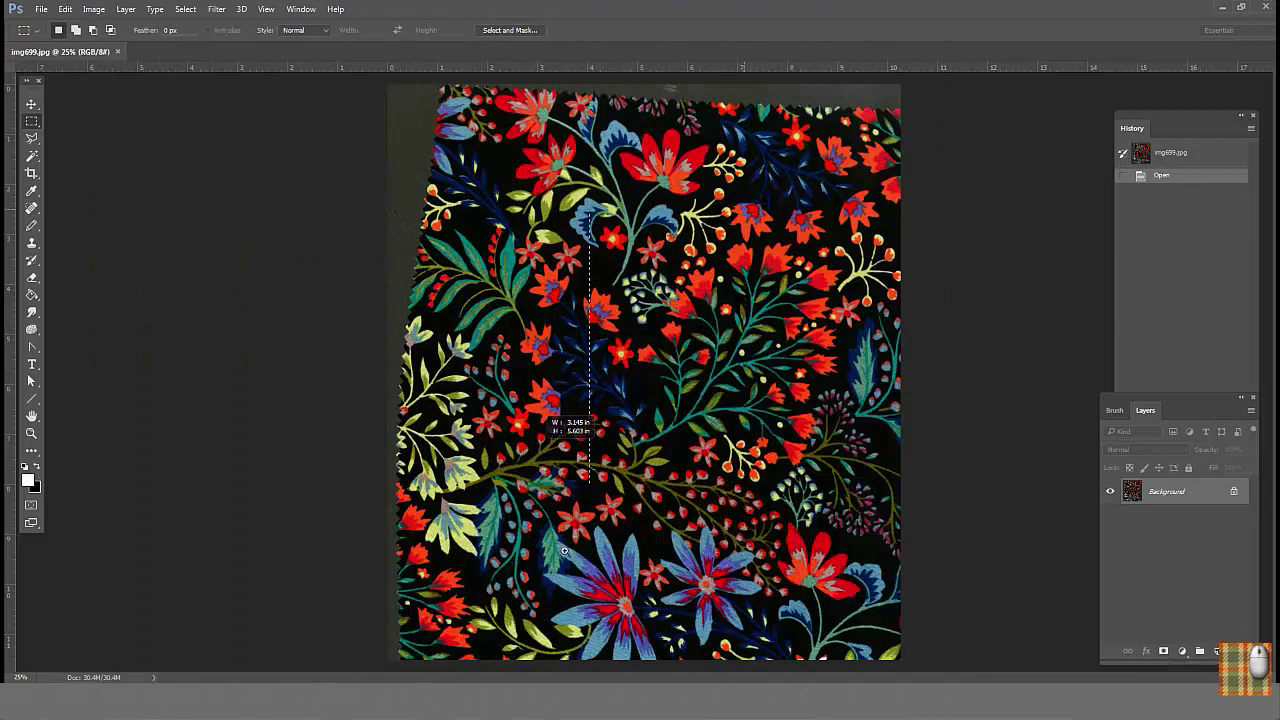
- Convert img699.jpg to Indexed Color with 20 colors and 50% Diffusion dither, and inspect the stems and leaves up close
{"action": "scroll", "coordinate": [668, 394], "scroll_direction": "up", "scroll_amount": 2}
{"action": "scroll", "coordinate": [800, 470], "scroll_direction": "up", "scroll_amount": 2}
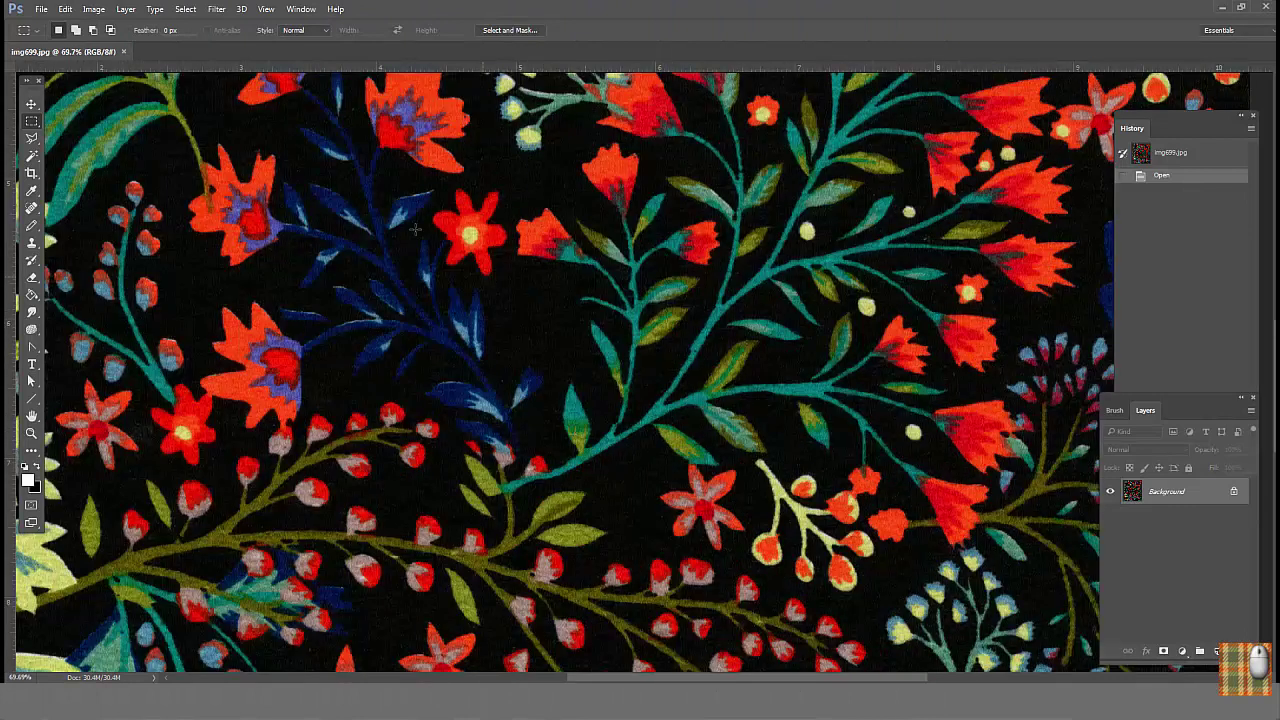
{"action": "left_click", "coordinate": [94, 9]}
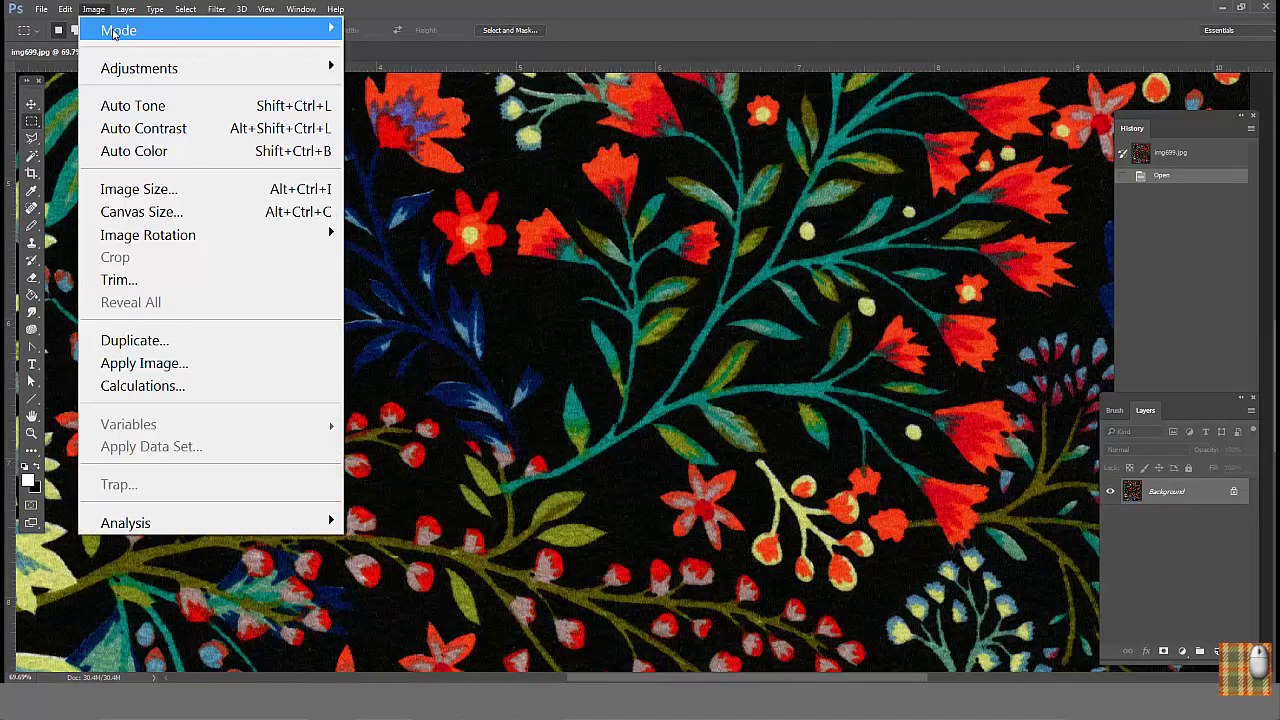
{"action": "mouse_move", "coordinate": [110, 30]}
{"action": "left_click", "coordinate": [370, 100]}
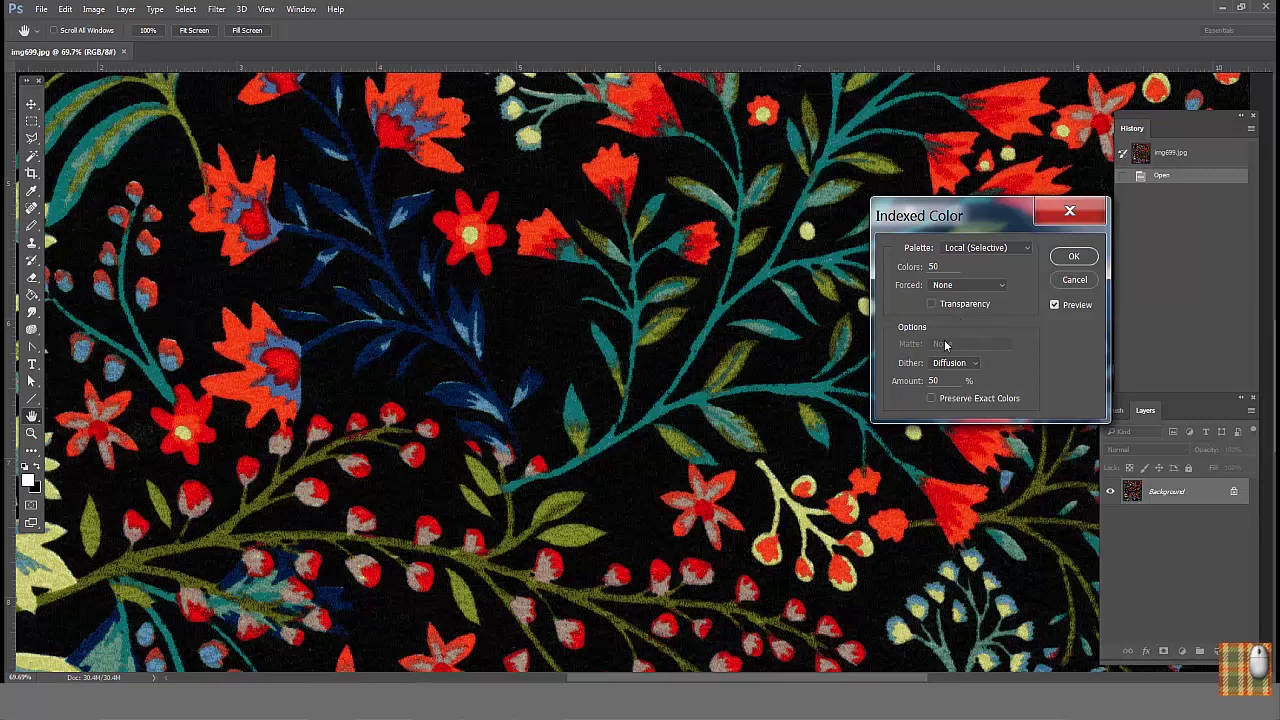
{"action": "double_click", "coordinate": [940, 266]}
{"action": "type", "text": "20"}
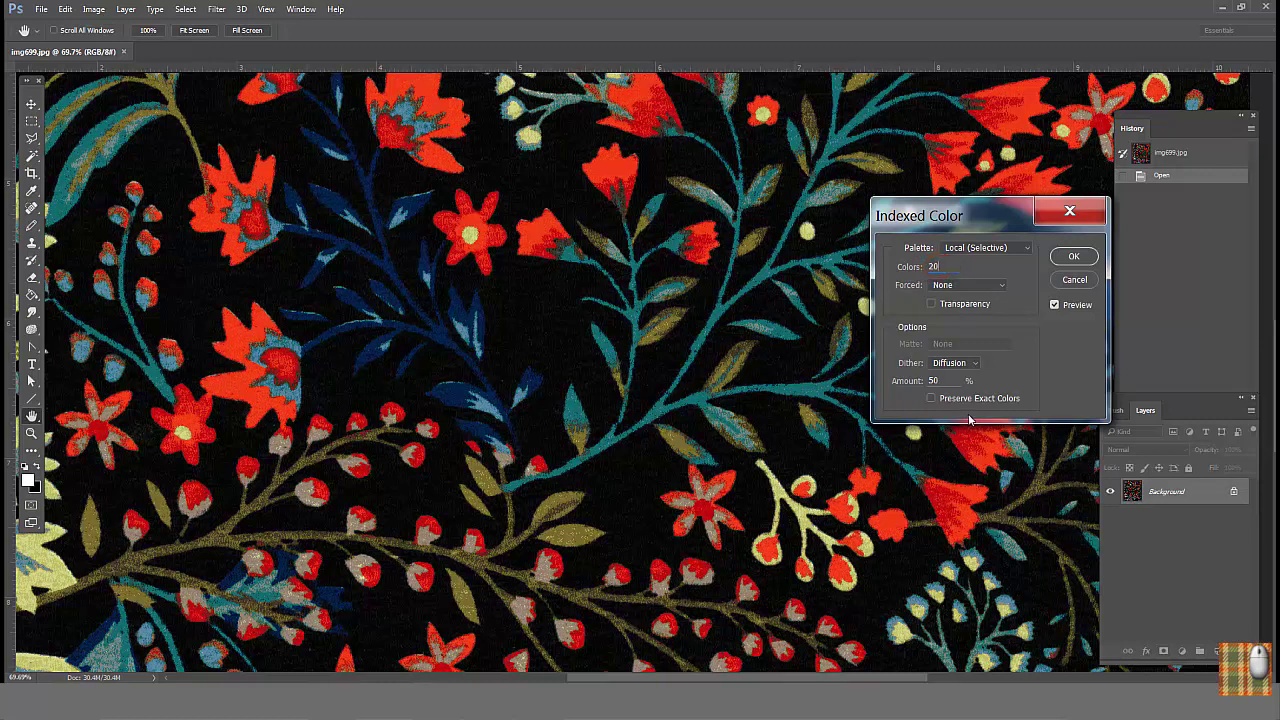
{"action": "left_click", "coordinate": [1067, 258]}
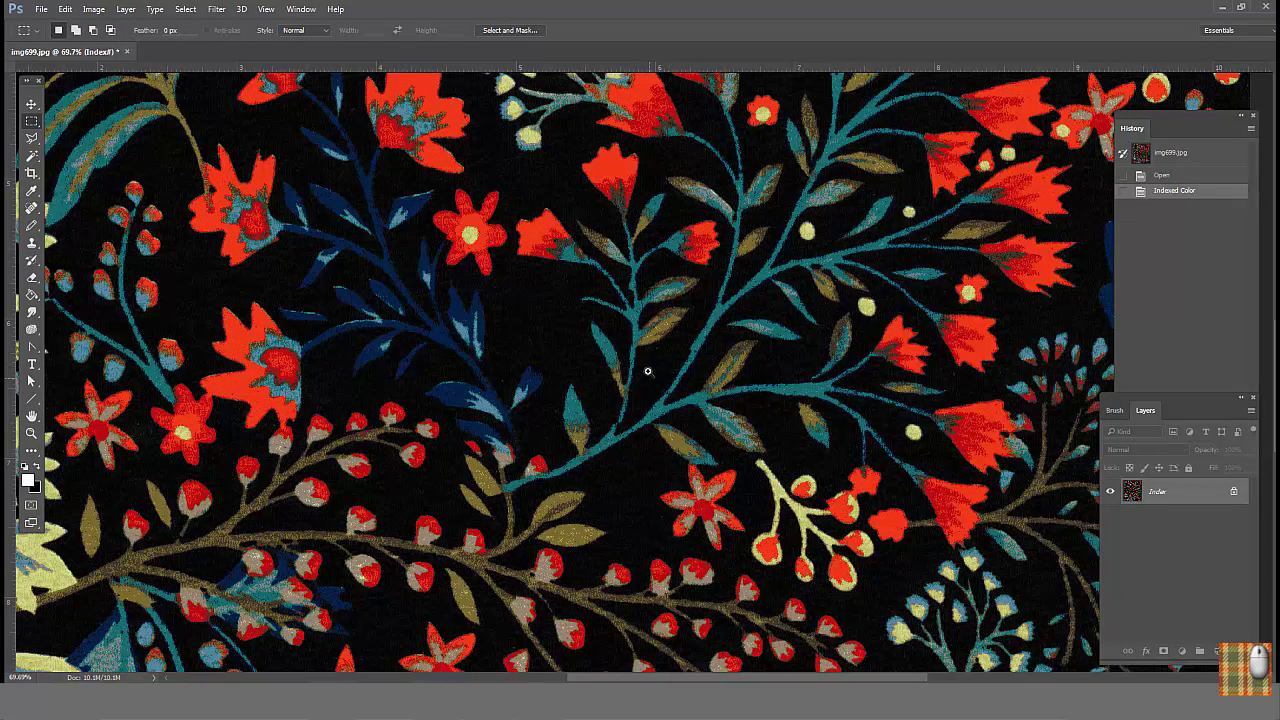
{"action": "left_click_drag", "start_coordinate": [647, 371], "coordinate": [546, 457]}
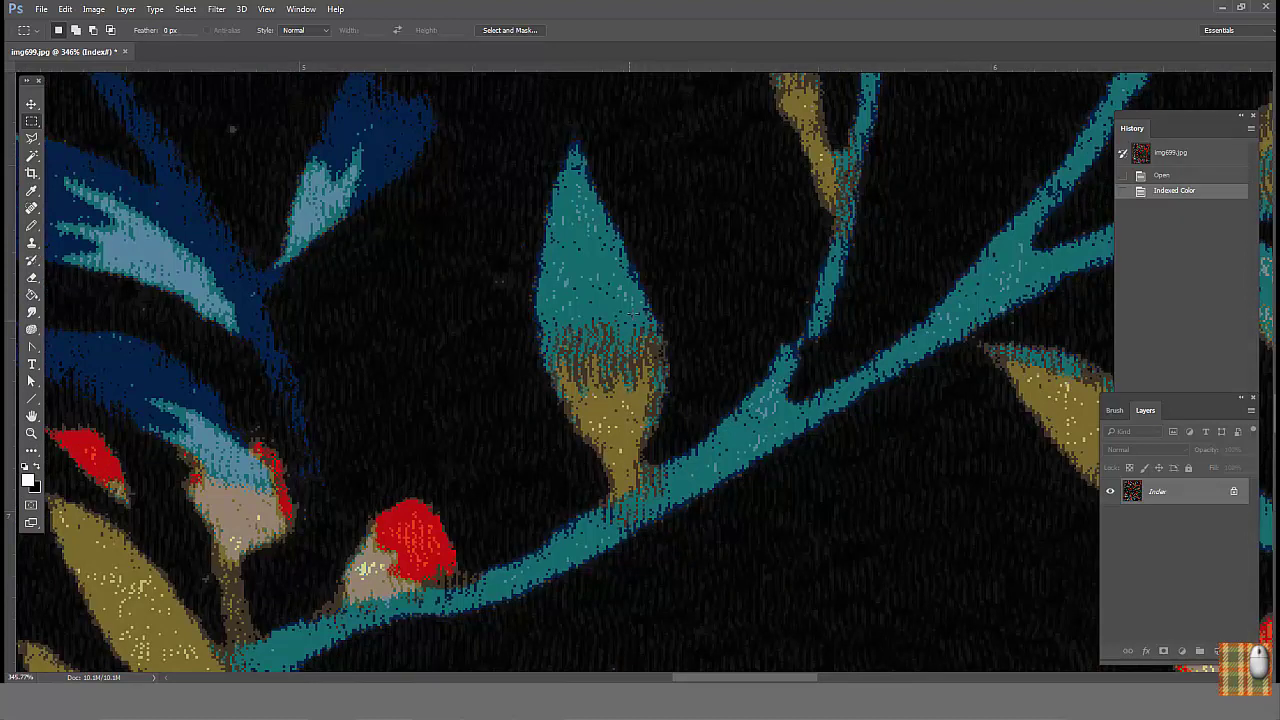
- Revert img699.jpg to its opened state and apply a Motion Blur at a 0° angle with a short distance to soften the fabric texture
{"action": "left_click", "coordinate": [1163, 176]}
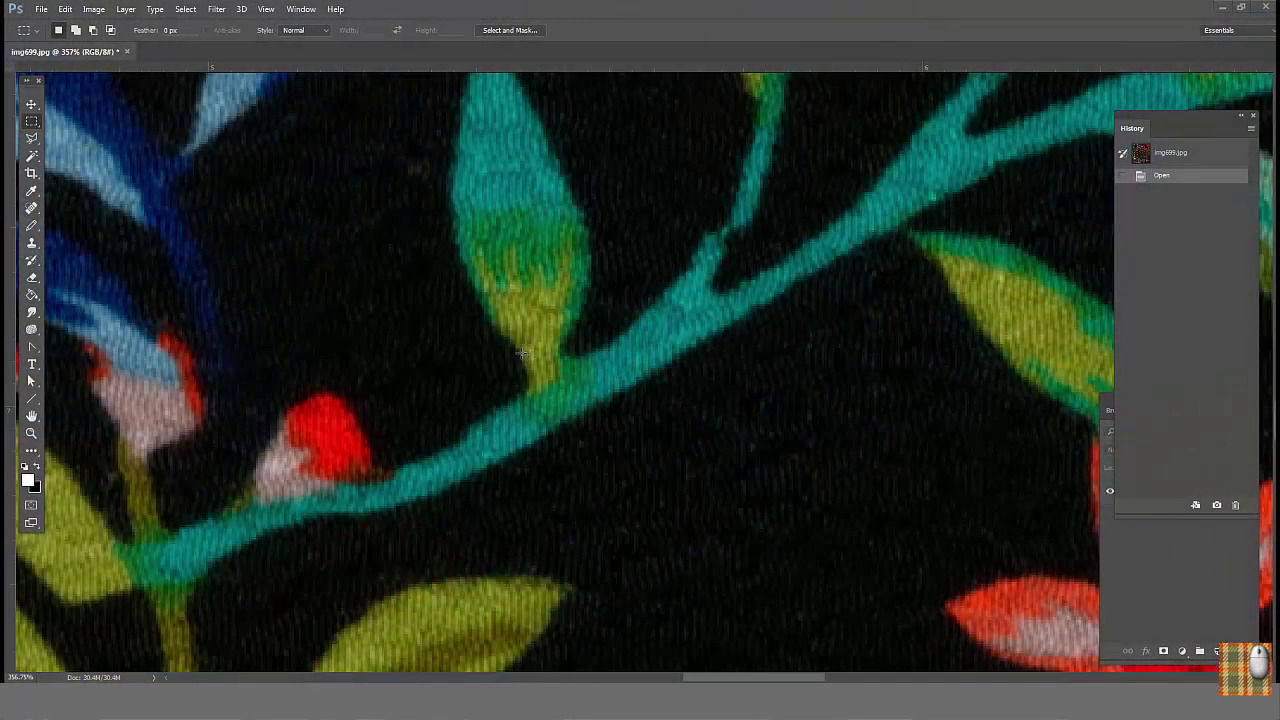
{"action": "left_click", "coordinate": [217, 10]}
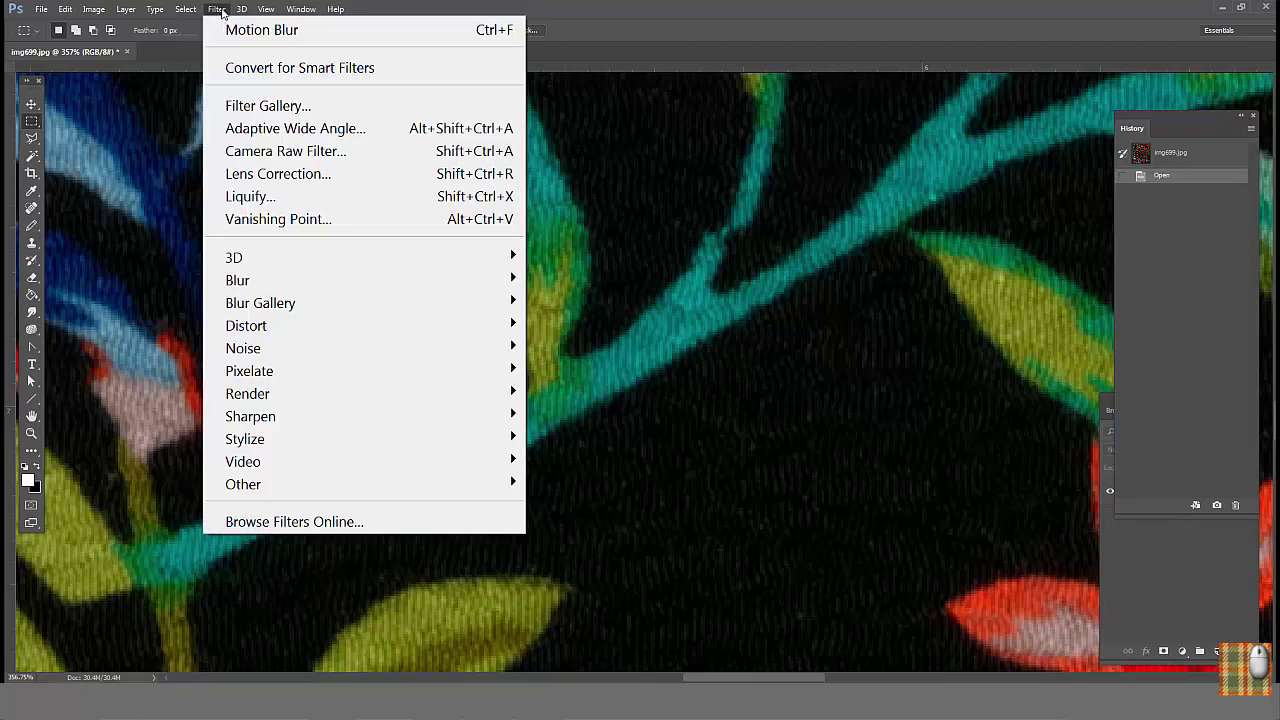
{"action": "mouse_move", "coordinate": [248, 283]}
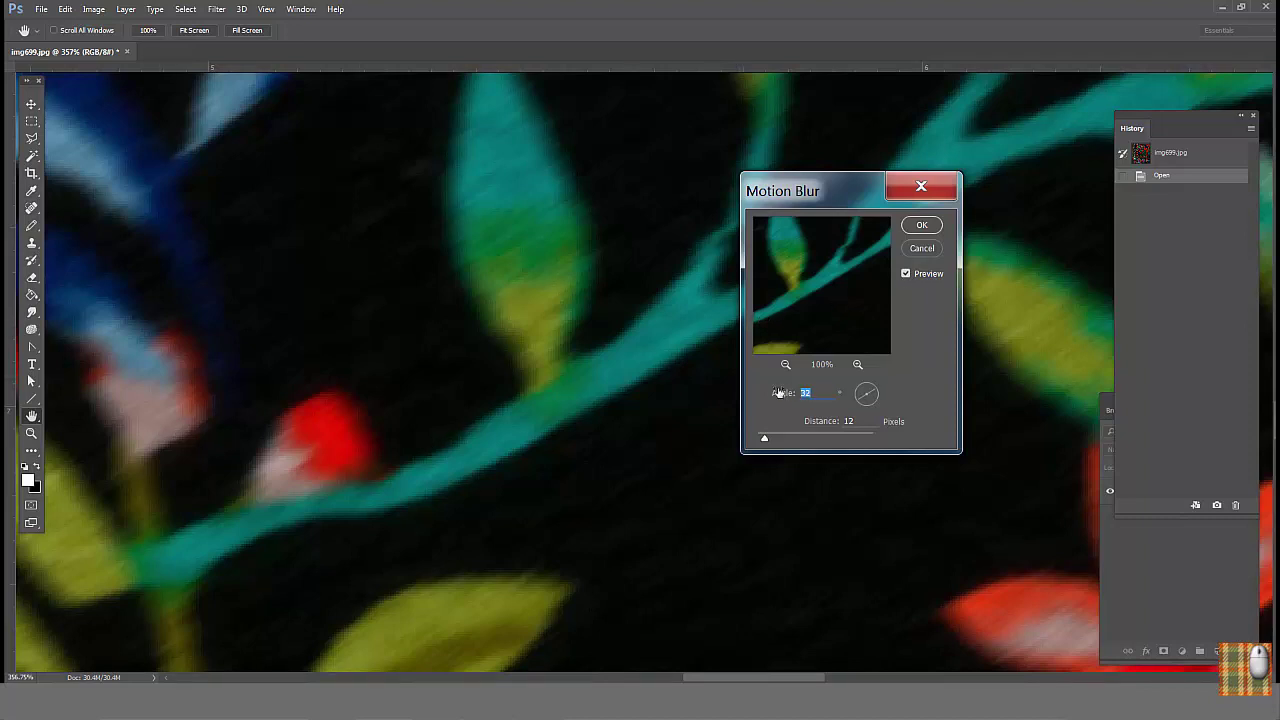
{"action": "type", "text": "0"}
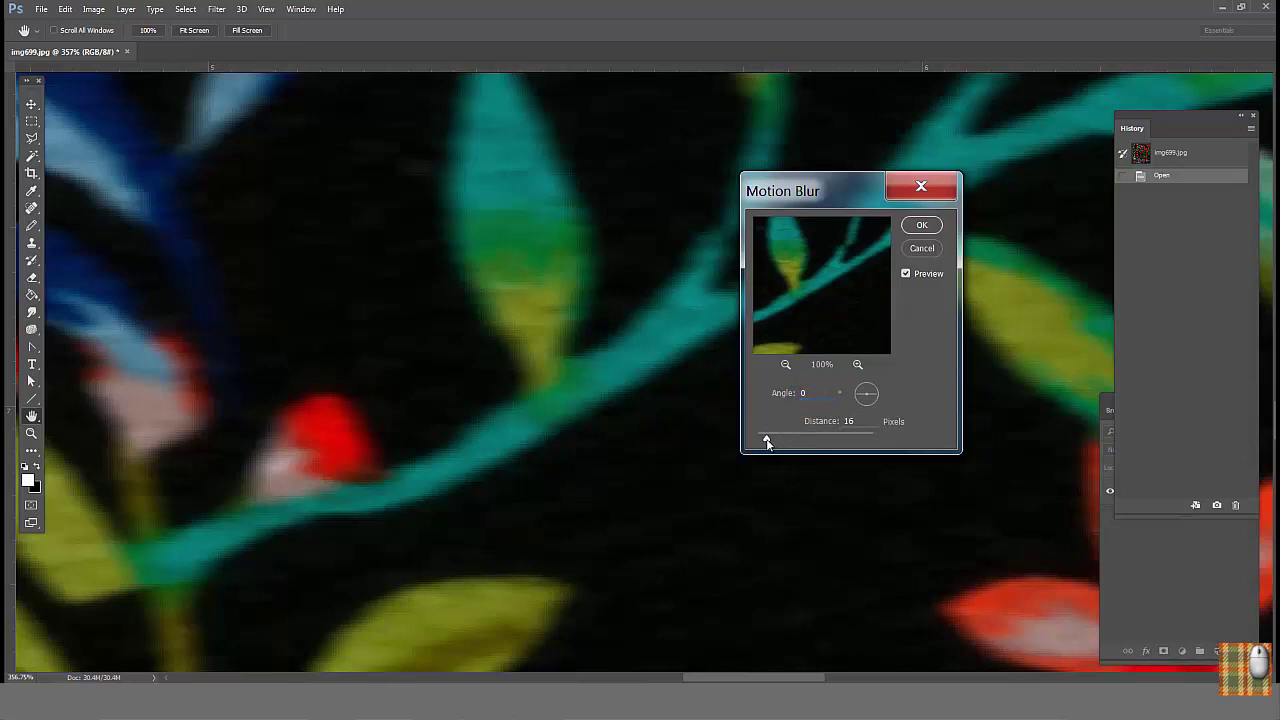
{"action": "left_click_drag", "start_coordinate": [767, 443], "coordinate": [765, 440]}
{"action": "left_click_drag", "start_coordinate": [828, 428], "coordinate": [849, 423]}
{"action": "key", "text": "Return"}
- Convert the blurred floral image to Indexed Color with 20 colors and Diffusion dither at 30%
{"action": "left_click", "coordinate": [93, 9]}
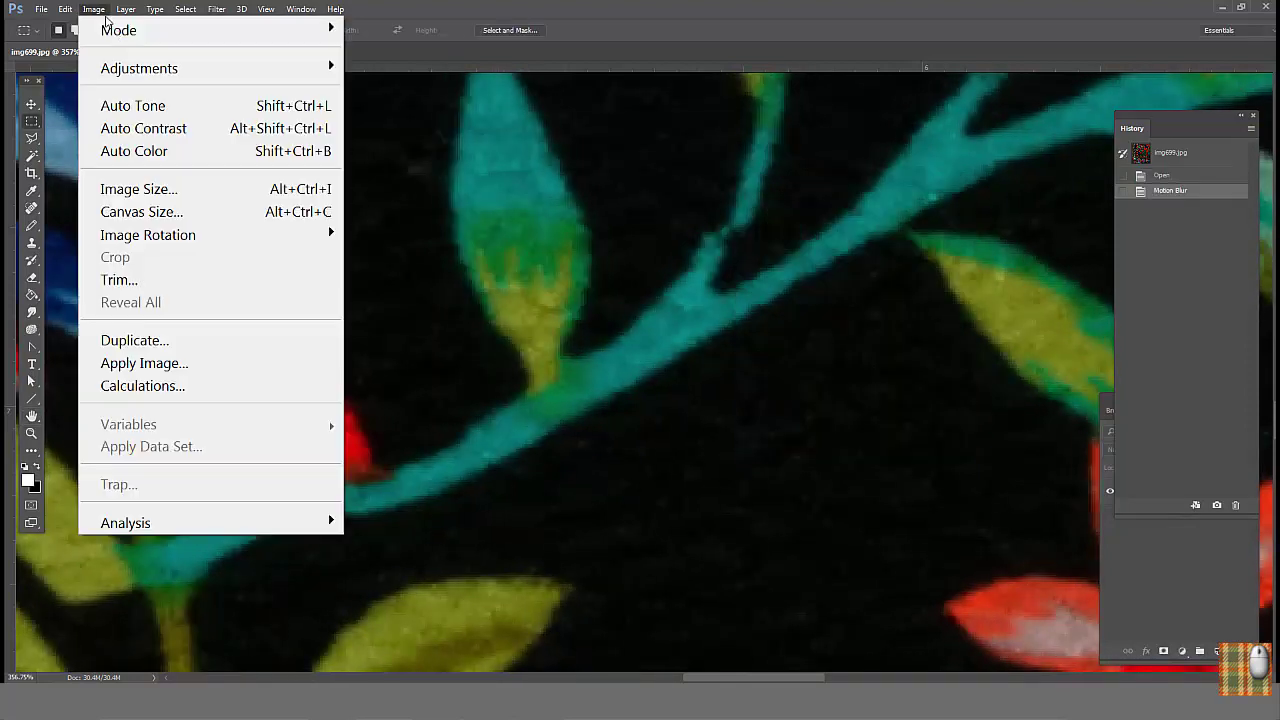
{"action": "mouse_move", "coordinate": [109, 30]}
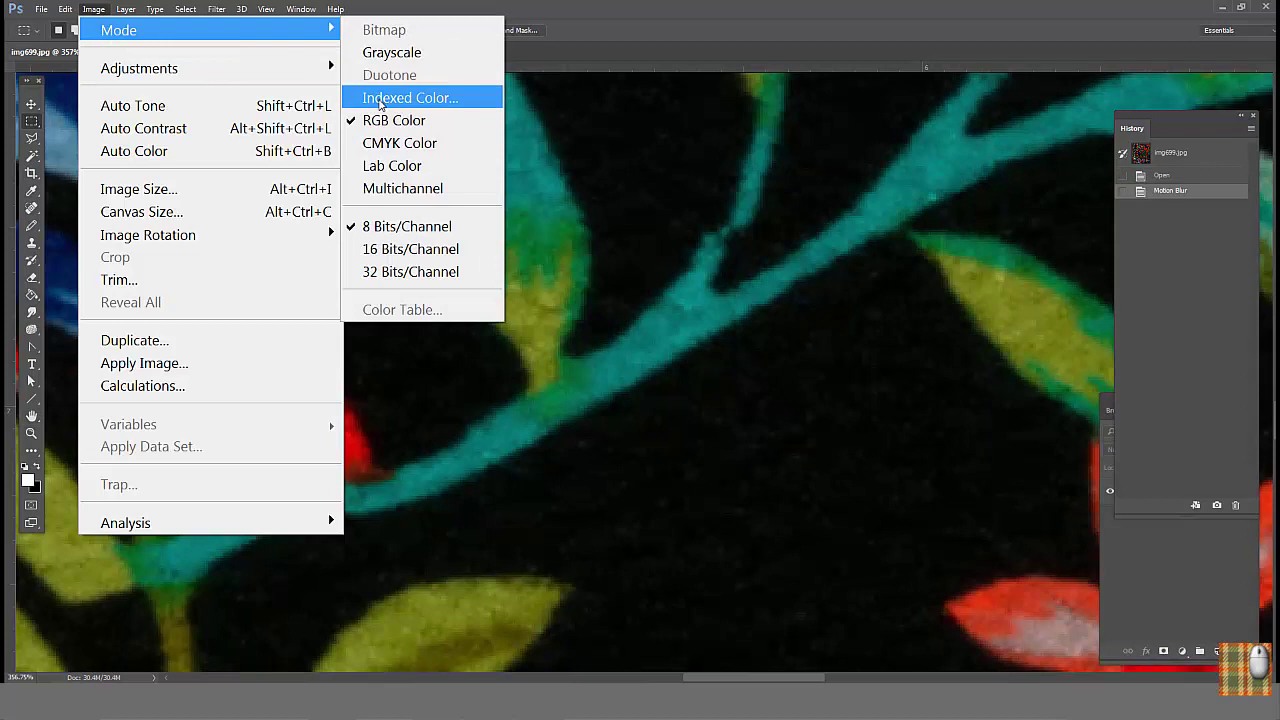
{"action": "left_click", "coordinate": [380, 98]}
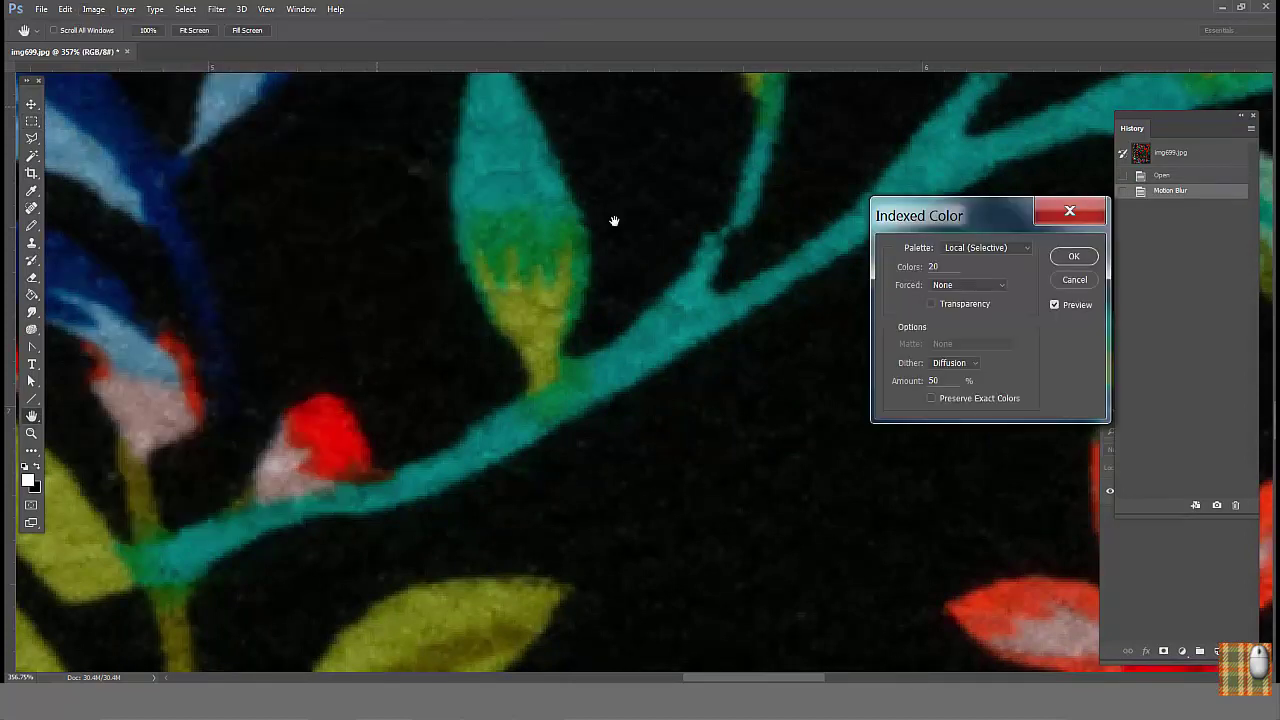
{"action": "left_click", "coordinate": [935, 266]}
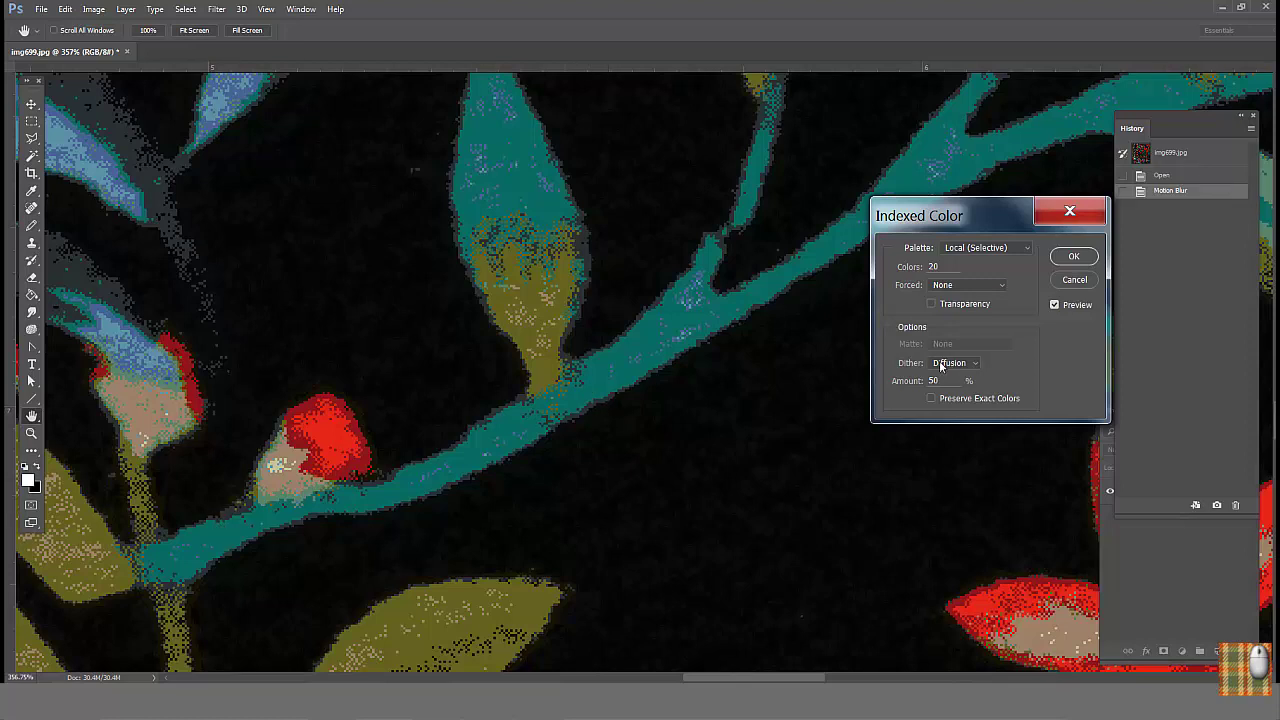
{"action": "left_click_drag", "start_coordinate": [941, 381], "coordinate": [925, 381]}
{"action": "left_click", "coordinate": [932, 382]}
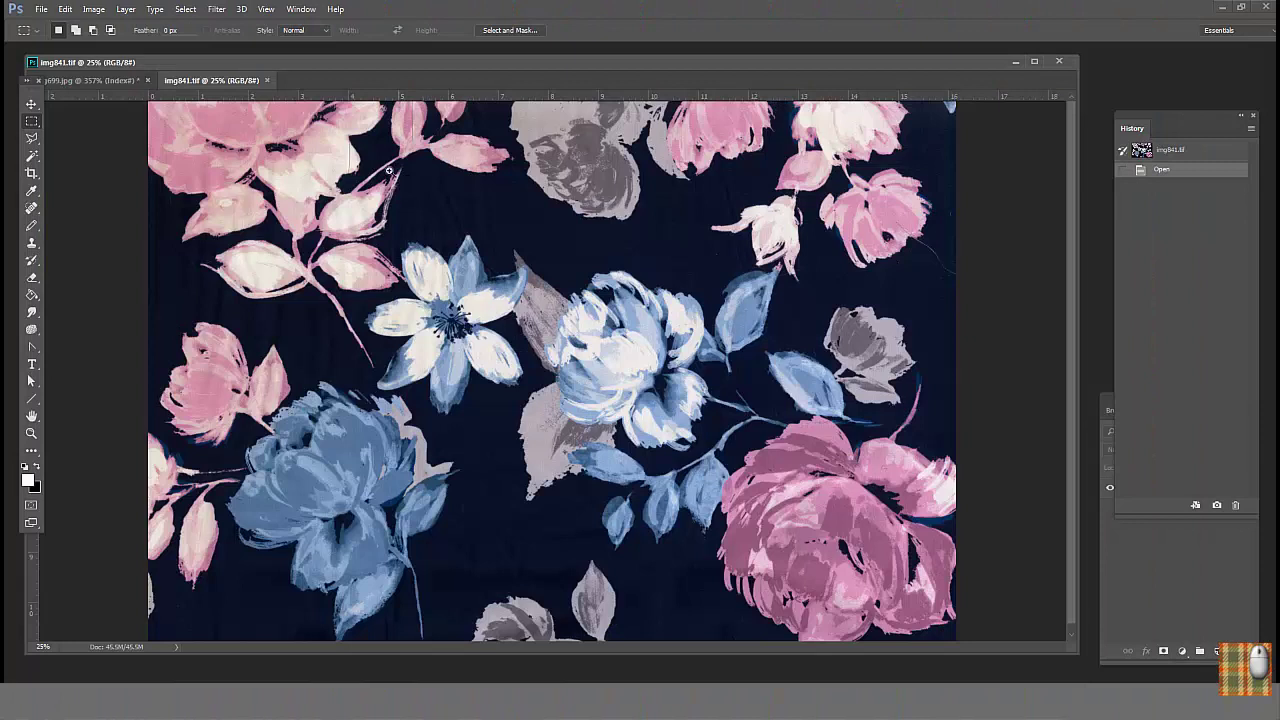
- Convert img841.tif to Indexed Color with 20 colors and 30% Diffusion dither, and compare it with img699.jpg
{"action": "left_click_drag", "start_coordinate": [390, 176], "coordinate": [575, 449]}
{"action": "left_click_drag", "start_coordinate": [752, 251], "coordinate": [508, 489]}
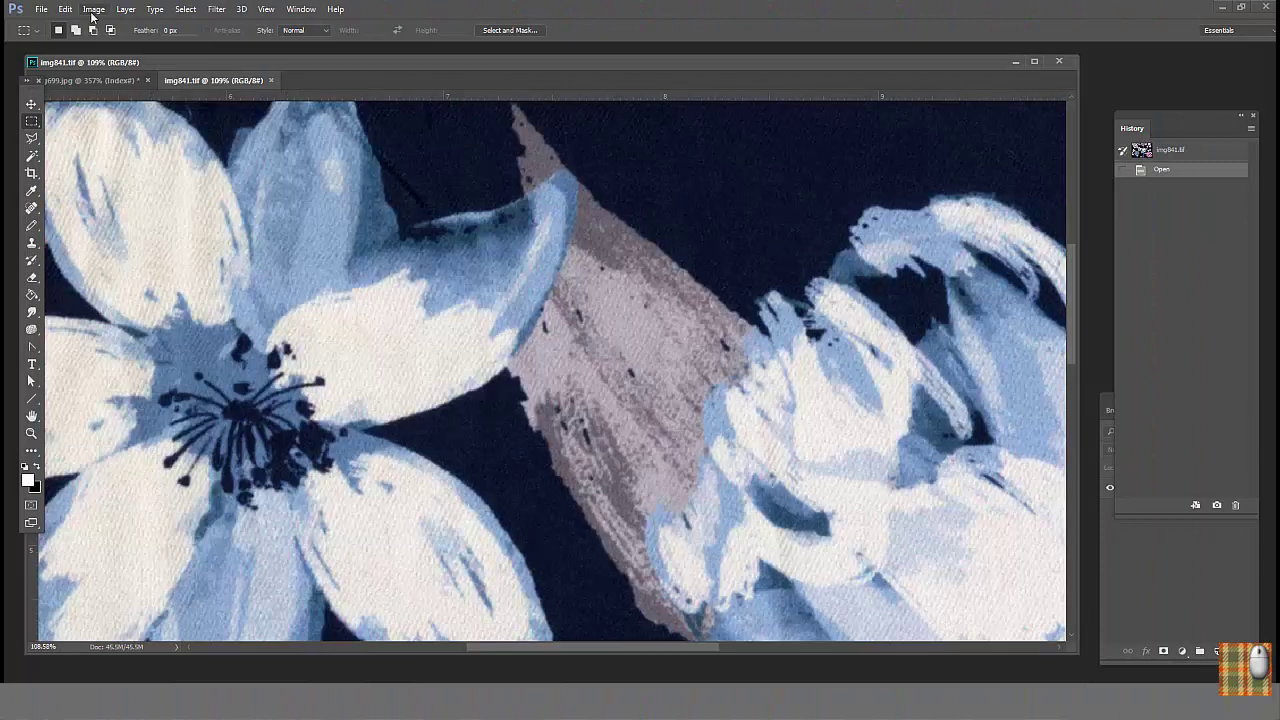
{"action": "left_click", "coordinate": [93, 9]}
{"action": "mouse_move", "coordinate": [105, 32]}
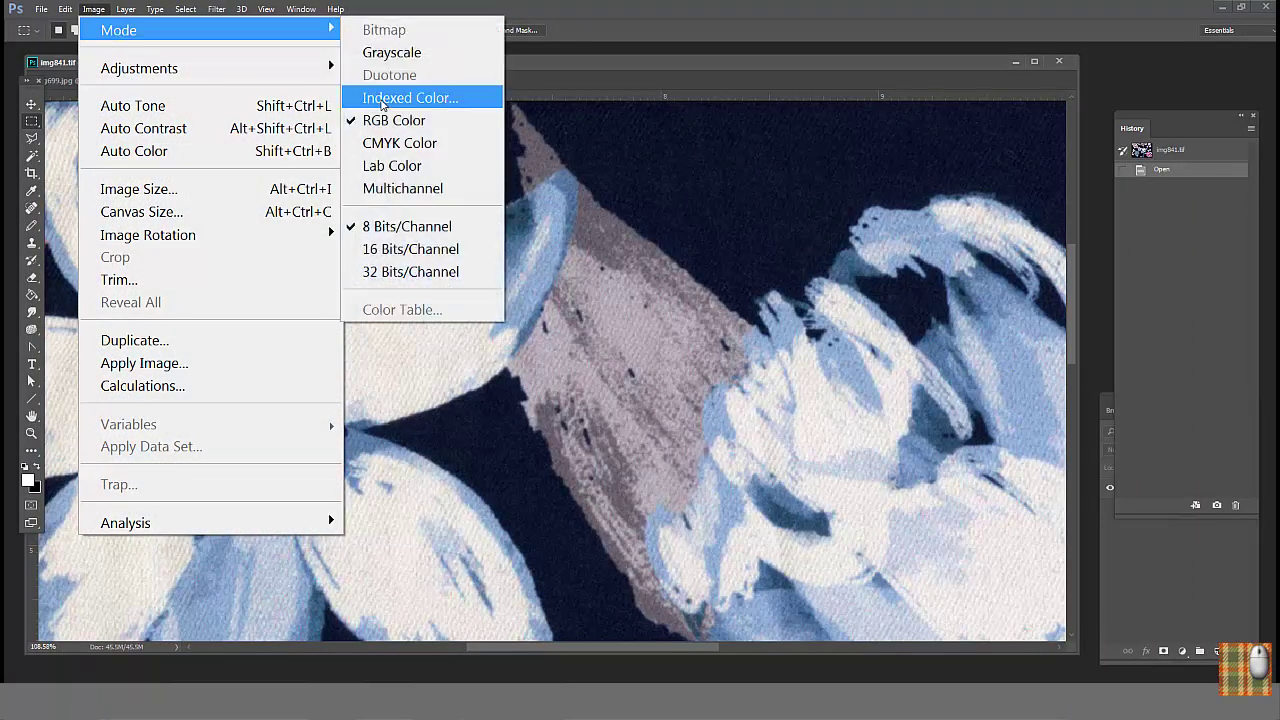
{"action": "left_click", "coordinate": [386, 98]}
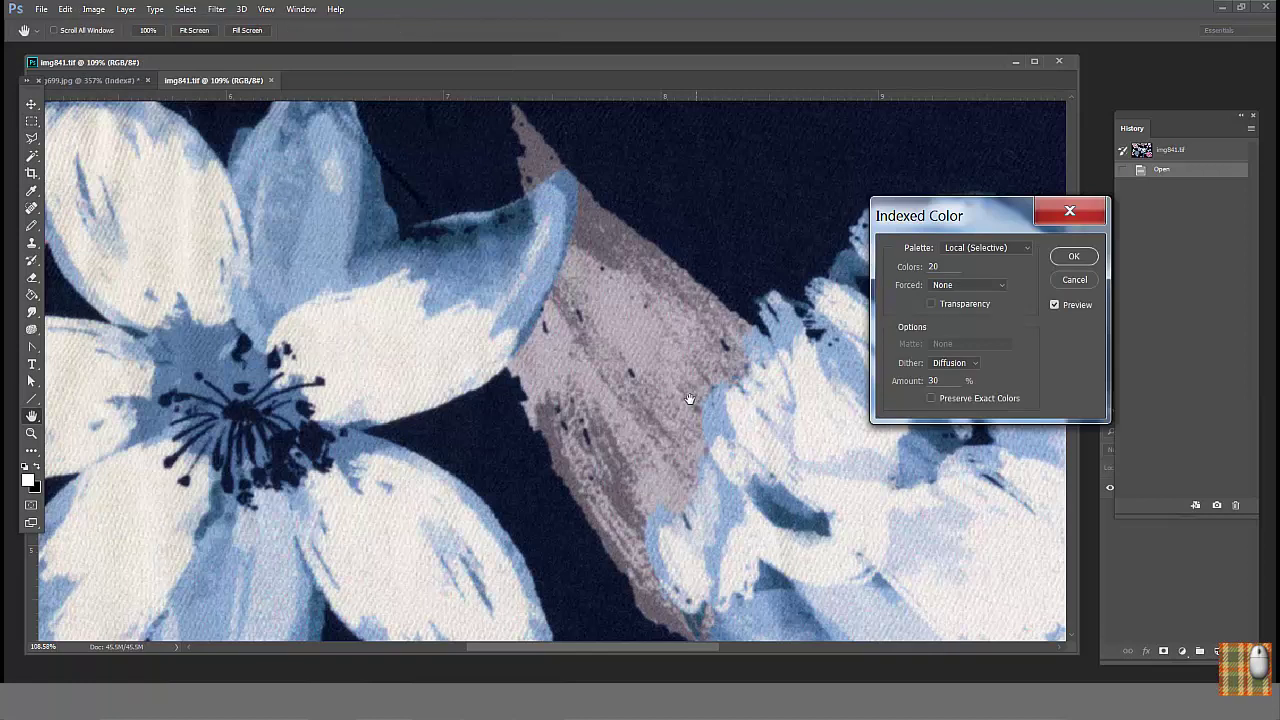
{"action": "left_click_drag", "start_coordinate": [457, 457], "coordinate": [558, 302]}
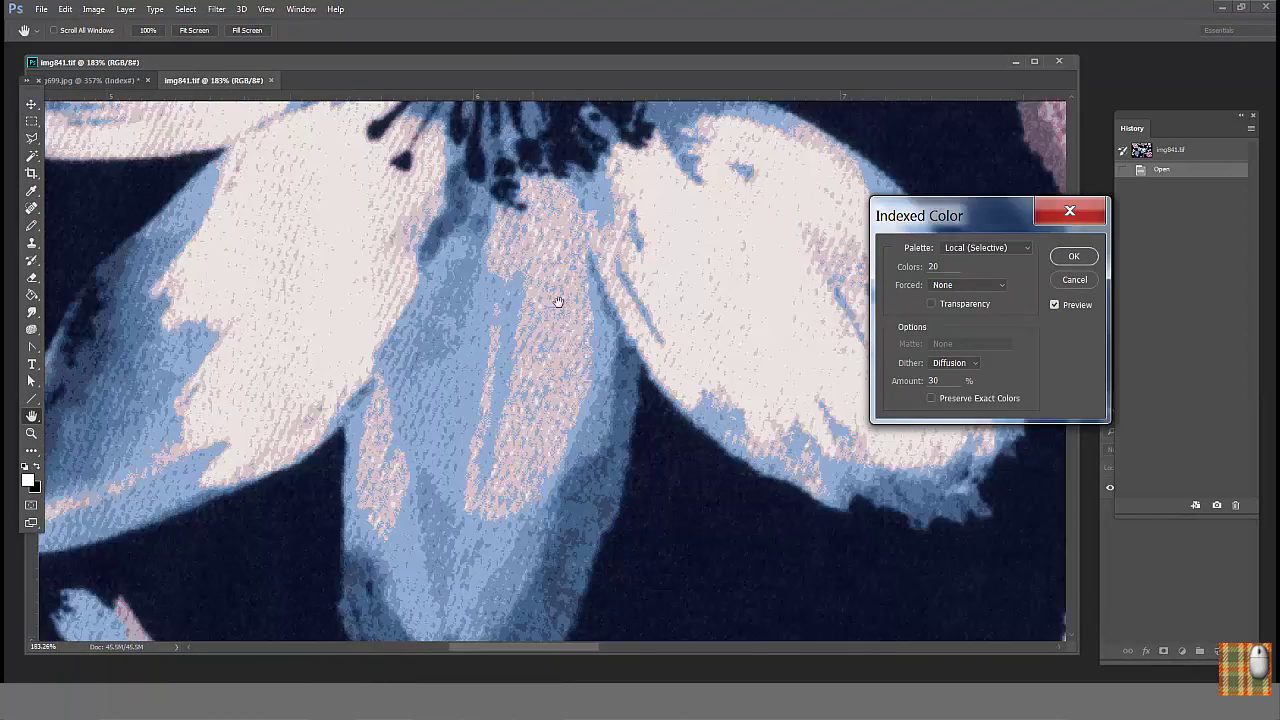
{"action": "left_click", "coordinate": [1073, 256]}
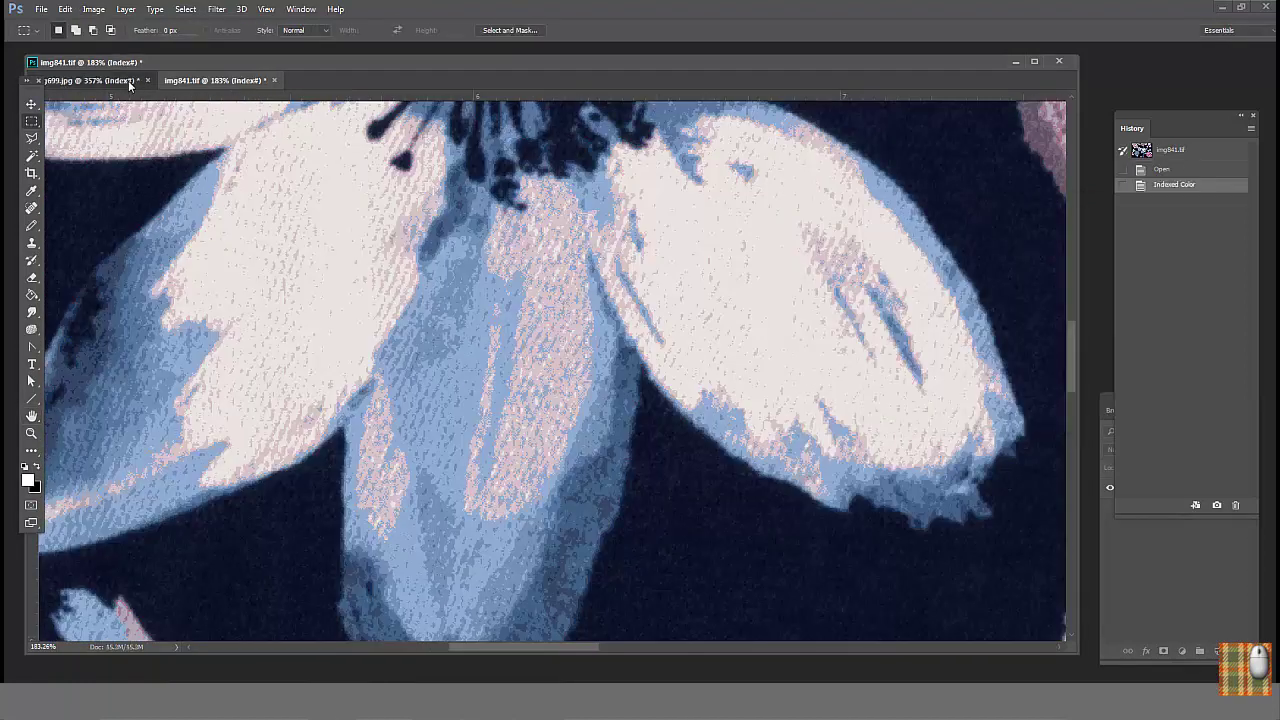
{"action": "left_click", "coordinate": [88, 80]}
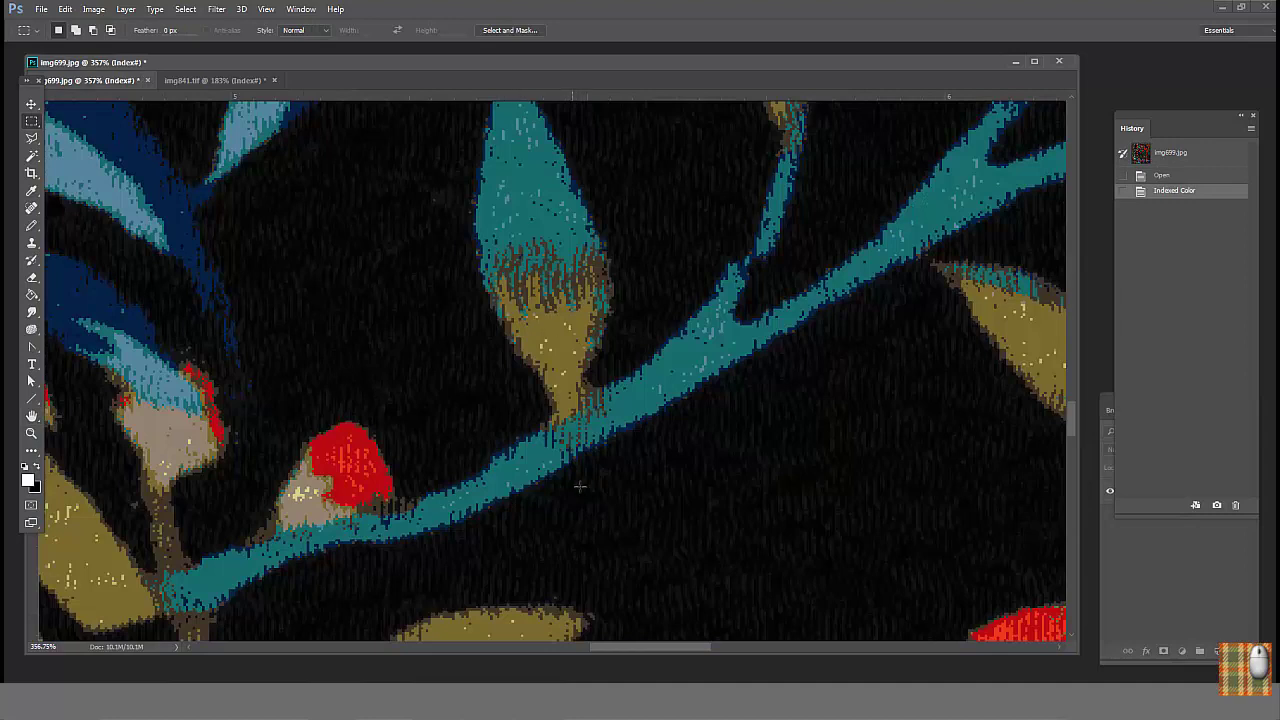
{"action": "left_click", "coordinate": [240, 81]}
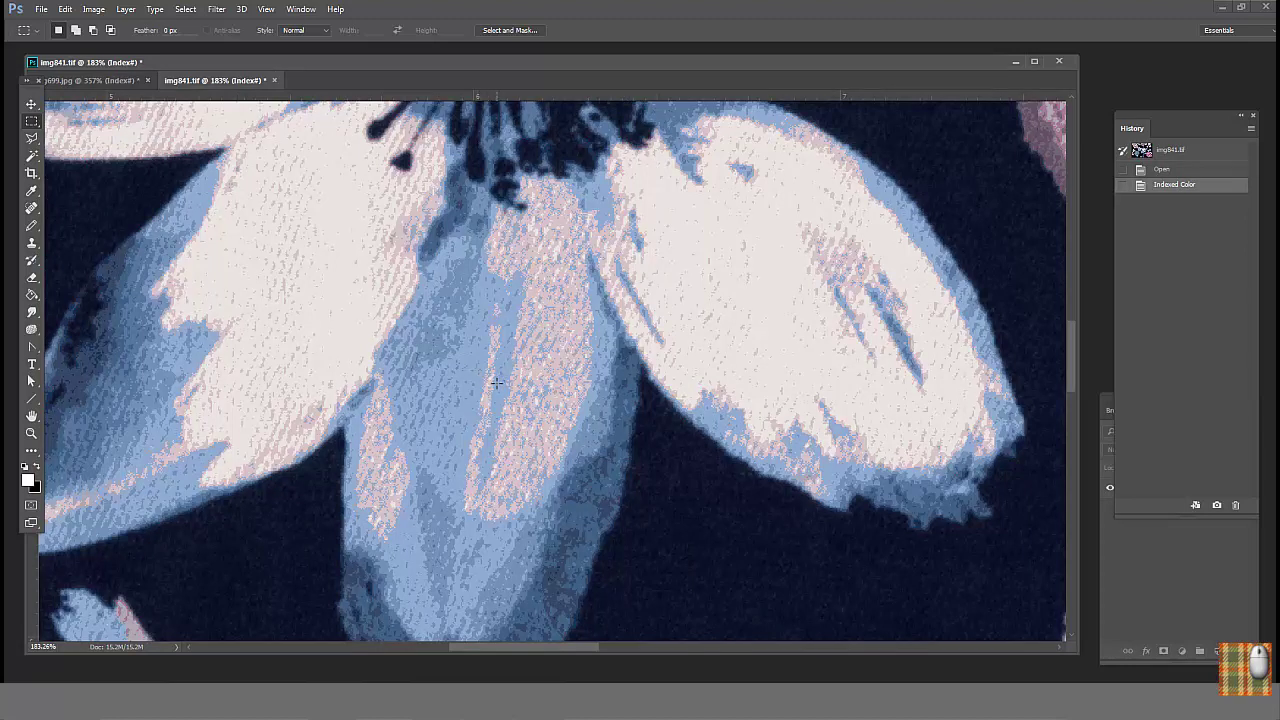
- Revert img841.tif to its opened state and set up a Motion Blur at an angle of -23°
{"action": "left_click", "coordinate": [1160, 169]}
{"action": "left_click", "coordinate": [217, 10]}
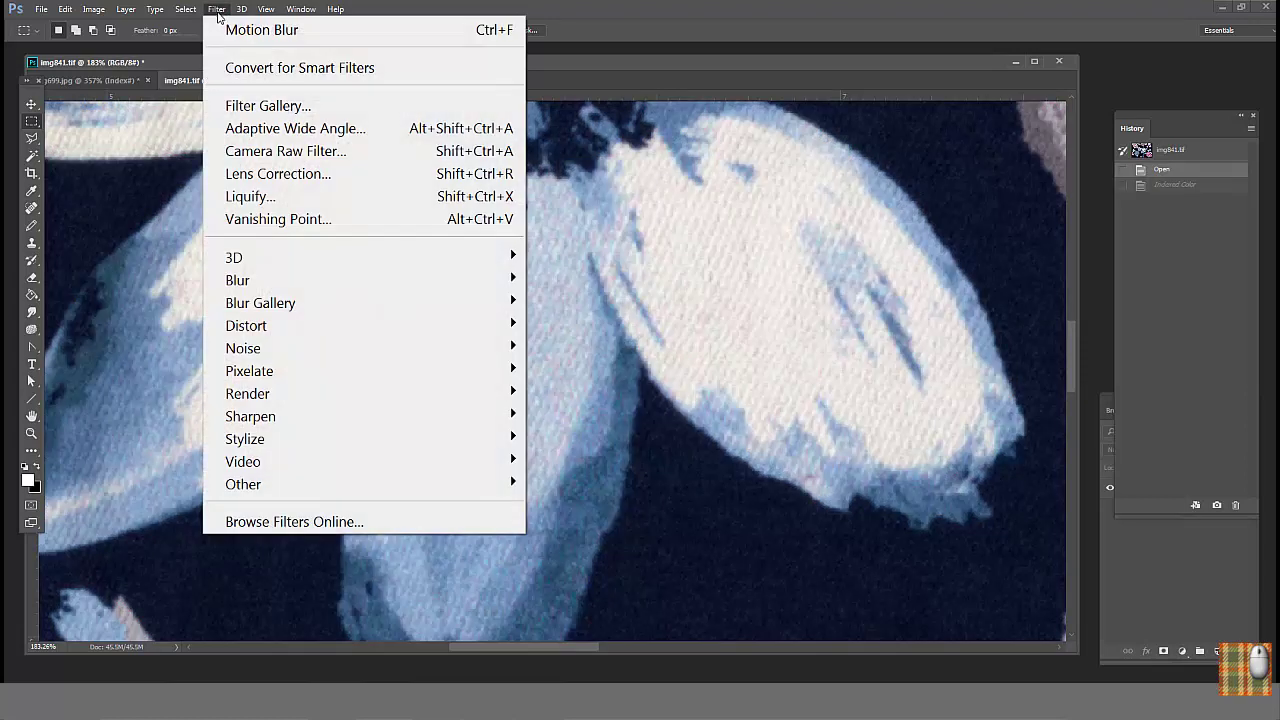
{"action": "mouse_move", "coordinate": [250, 283]}
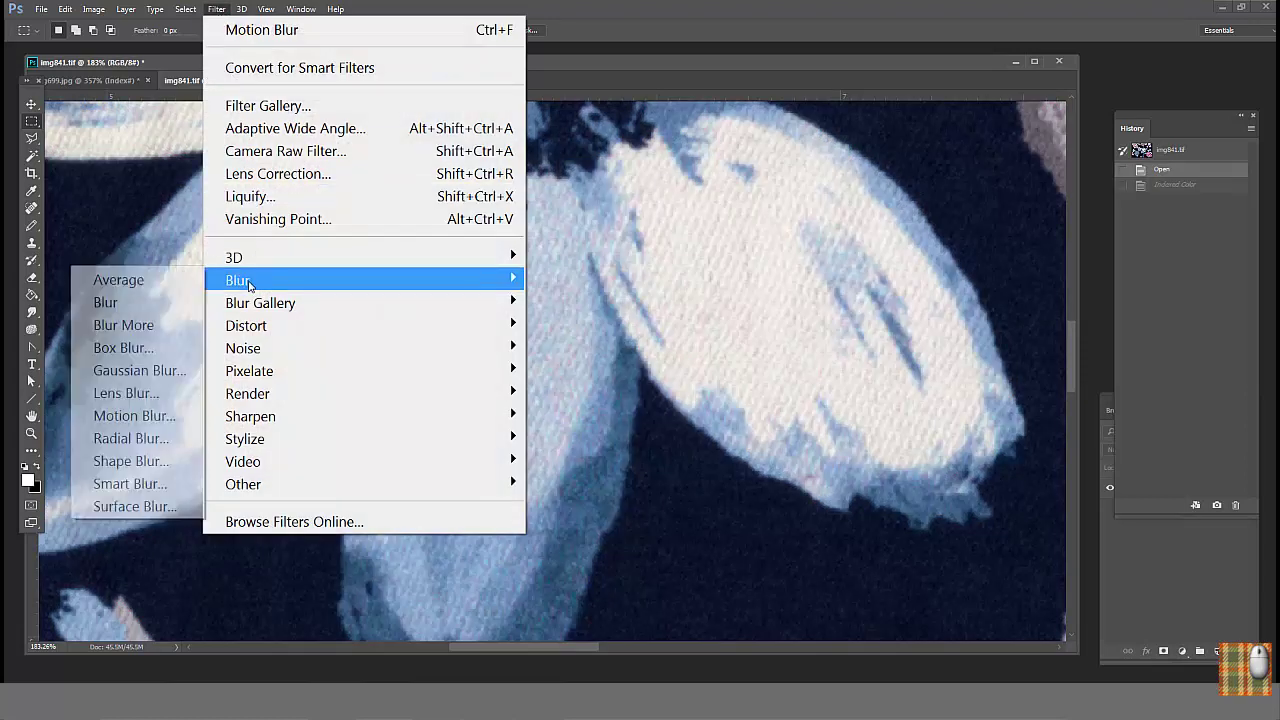
{"action": "left_click", "coordinate": [144, 416]}
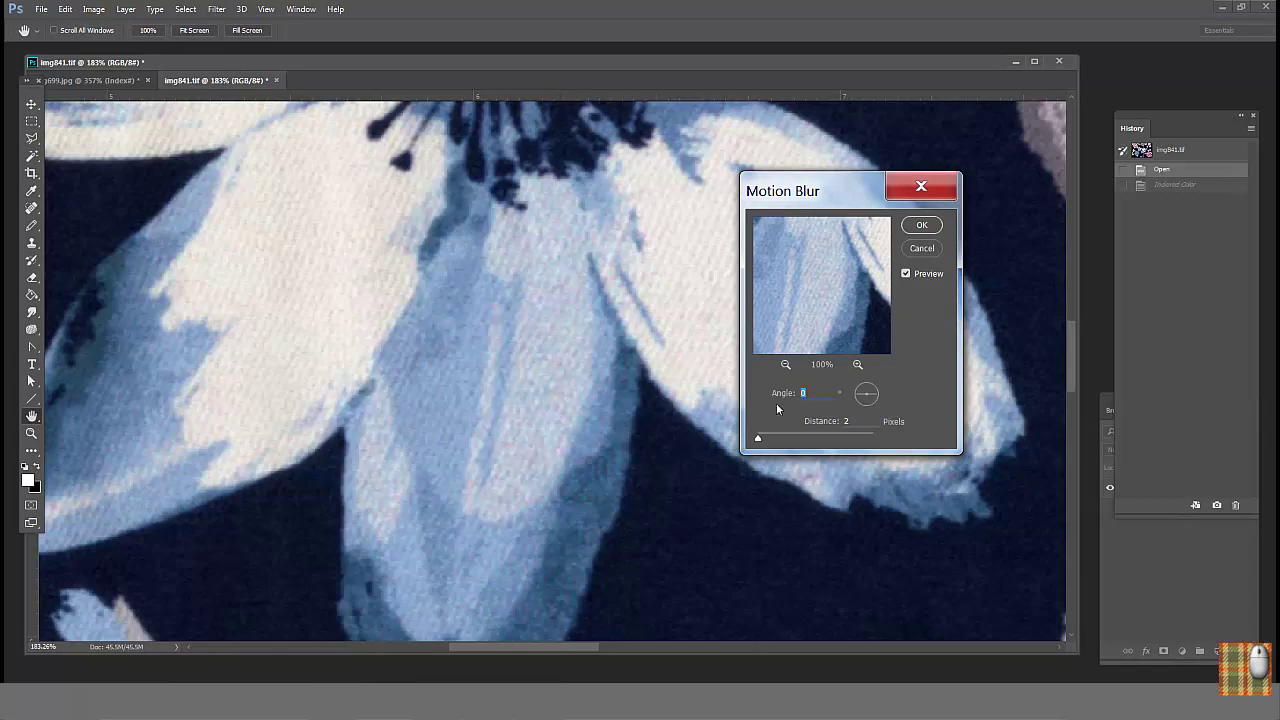
{"action": "type", "text": "-45"}
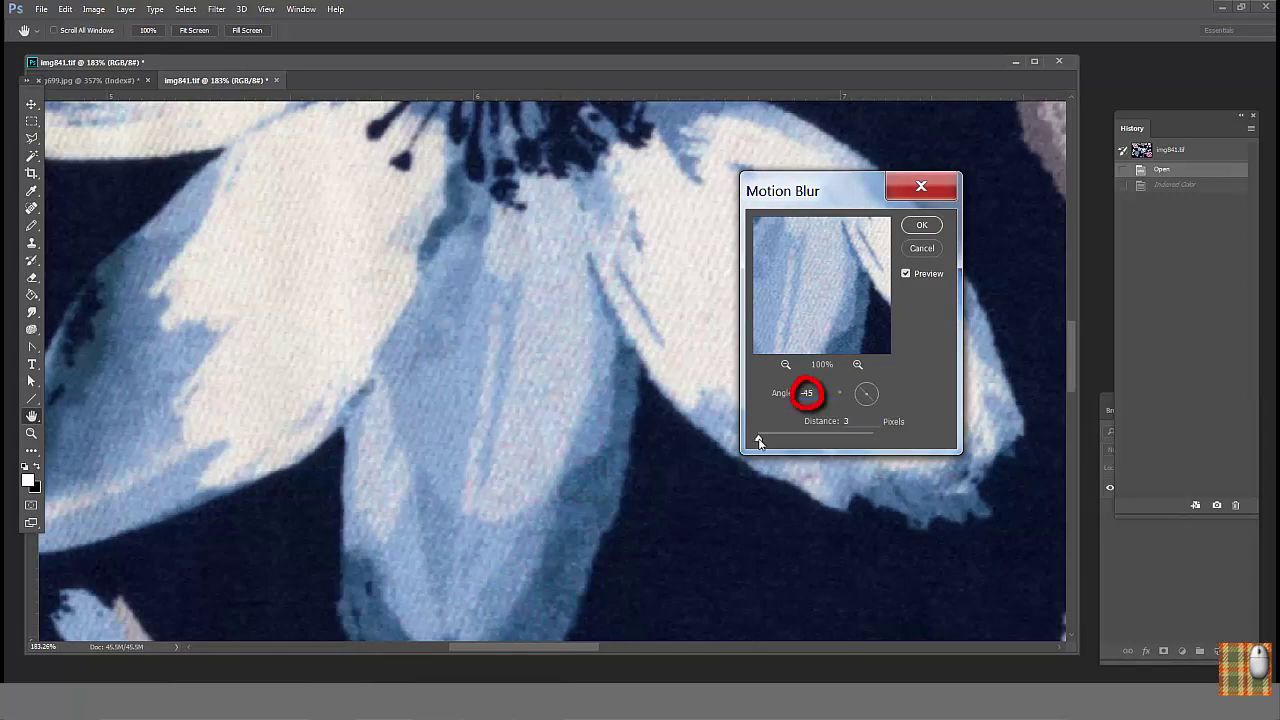
{"action": "left_click_drag", "start_coordinate": [757, 439], "coordinate": [757, 440]}
{"action": "left_click", "coordinate": [862, 396]}
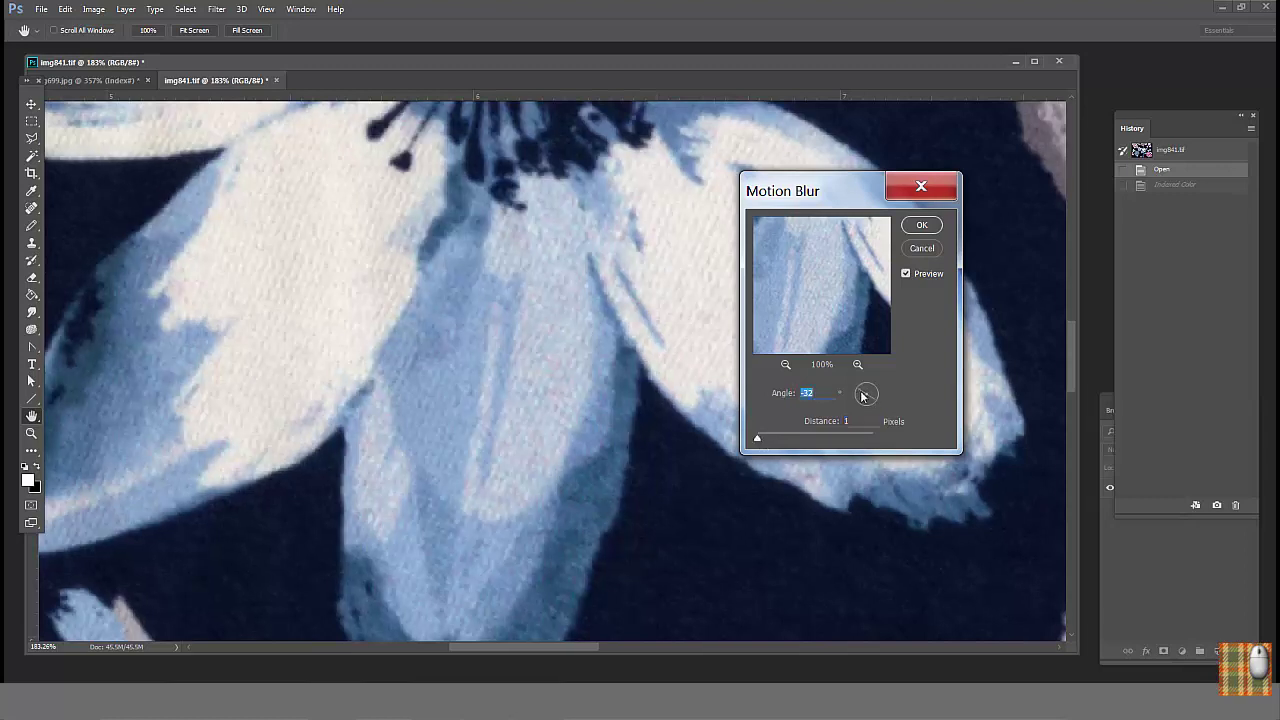
{"action": "left_click", "coordinate": [862, 396]}
- Adjust the Motion Blur distance, trying 10 pixels, compare the preview with the unblurred image, and apply the filter
{"action": "left_click_drag", "start_coordinate": [759, 441], "coordinate": [766, 443]}
{"action": "left_click", "coordinate": [906, 274]}
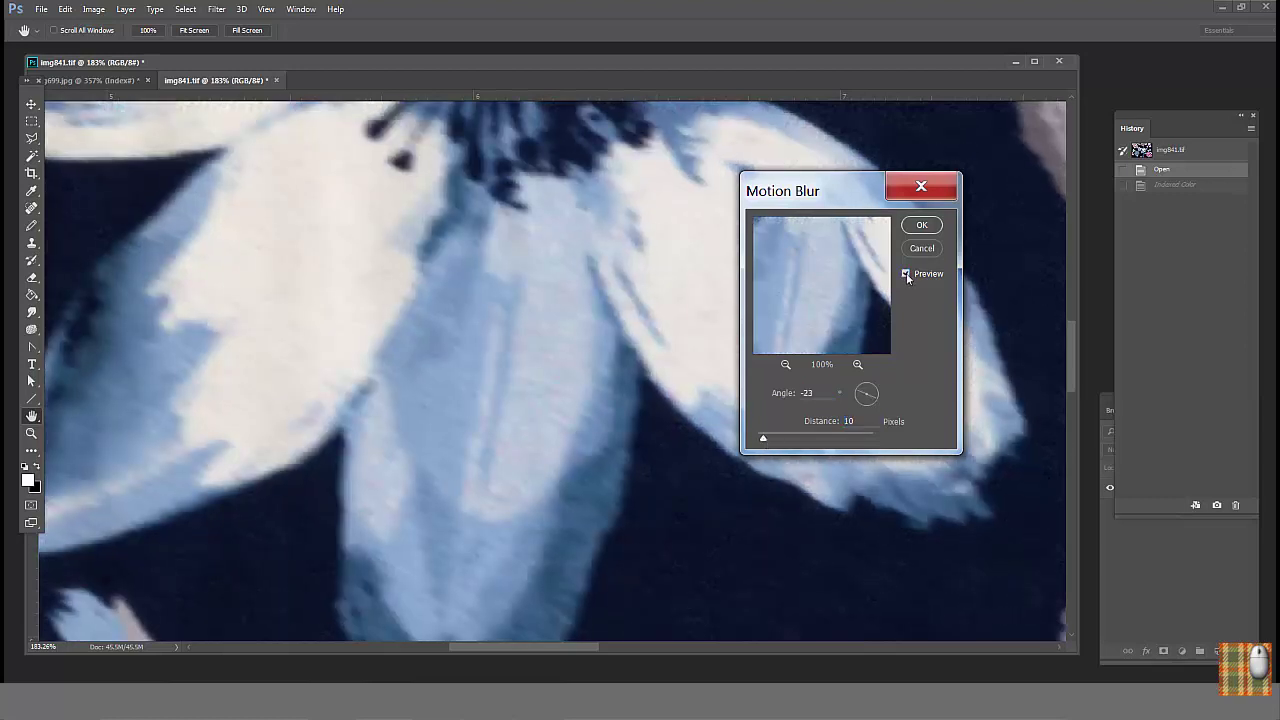
{"action": "left_click", "coordinate": [906, 274]}
{"action": "left_click", "coordinate": [905, 274]}
{"action": "left_click", "coordinate": [904, 272]}
{"action": "left_click", "coordinate": [822, 424]}
{"action": "left_click", "coordinate": [846, 421]}
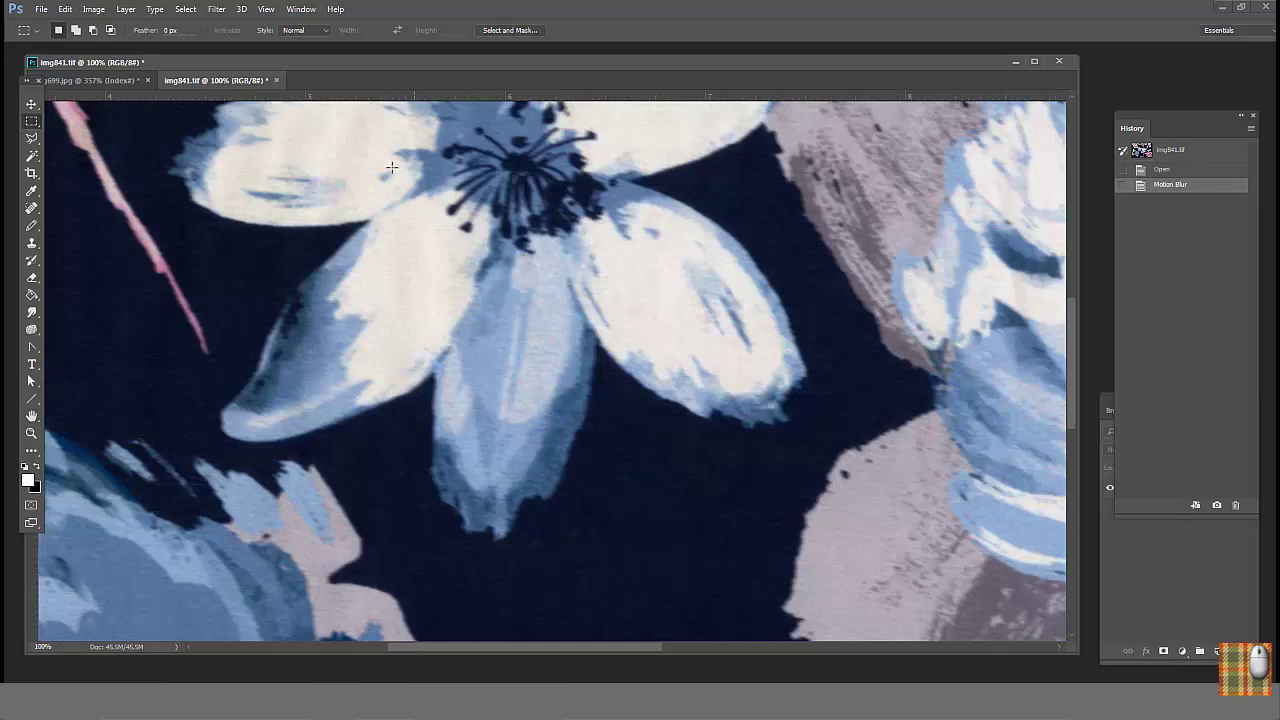
- Set up an Indexed Color conversion of the blurred image with 20 colors and 50% Diffusion dither, and compare its preview
{"action": "left_click", "coordinate": [93, 9]}
{"action": "mouse_move", "coordinate": [115, 33]}
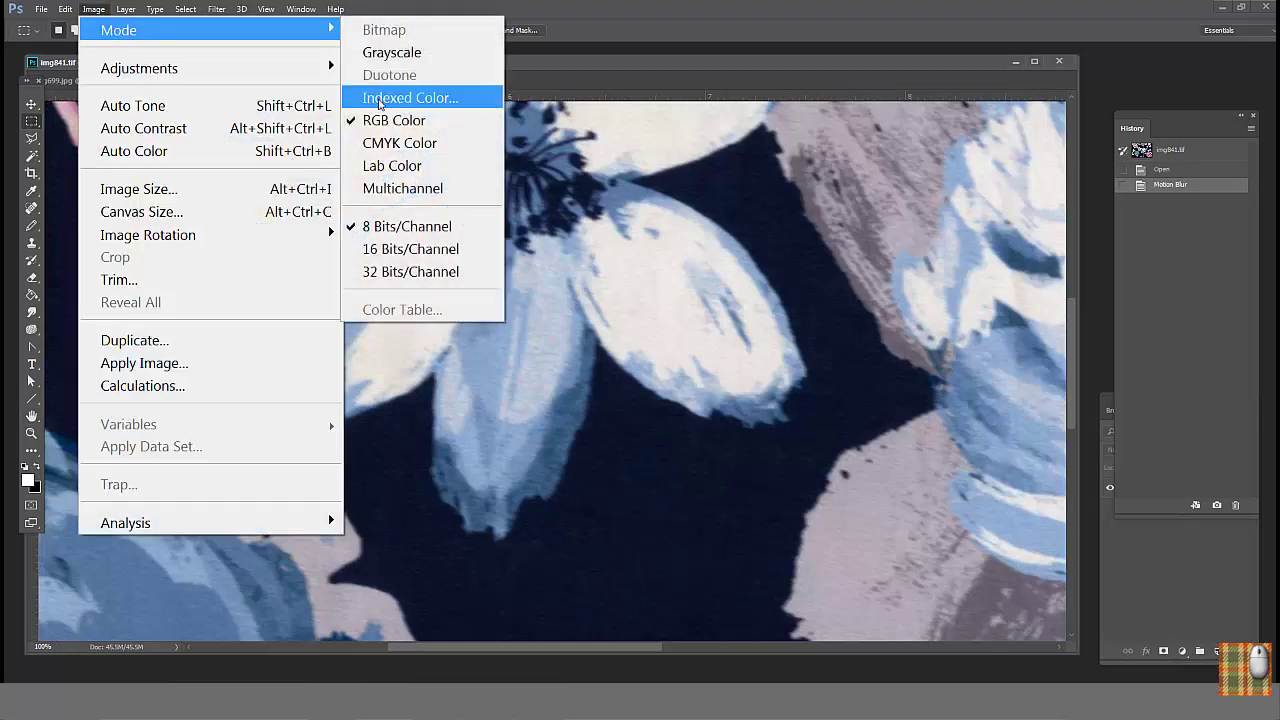
{"action": "left_click", "coordinate": [375, 97]}
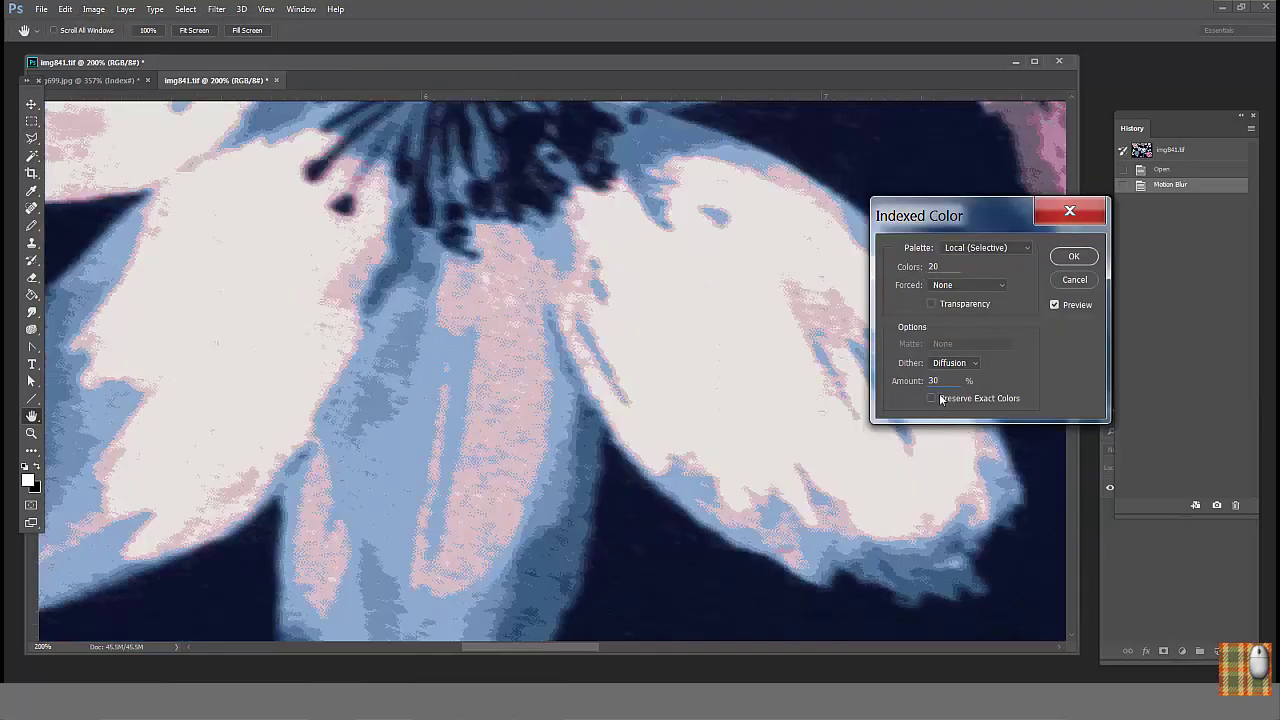
{"action": "double_click", "coordinate": [925, 375]}
{"action": "type", "text": "5"}
{"action": "left_click", "coordinate": [1054, 305]}
{"action": "left_click", "coordinate": [1054, 305]}
- Set the Diffusion dither amount to 25%, compare the preview, apply the Indexed Color conversion, and inspect the flowers
{"action": "double_click", "coordinate": [920, 382]}
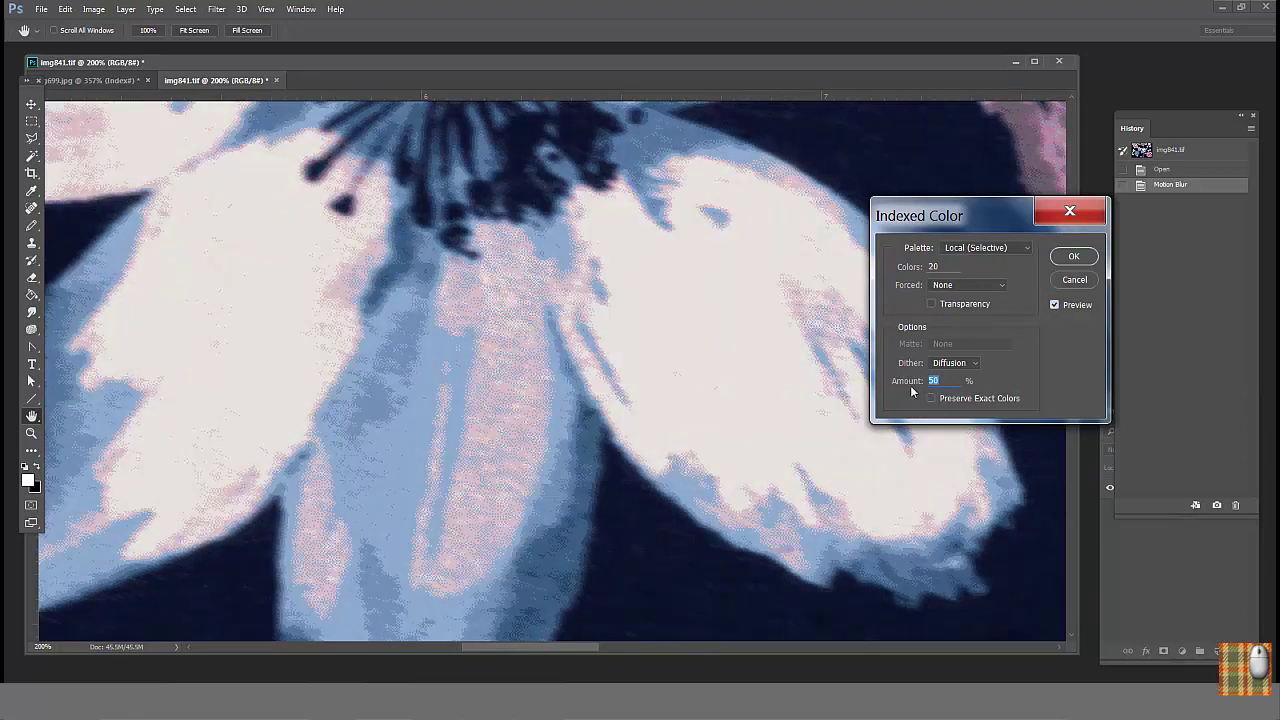
{"action": "type", "text": "2"}
{"action": "left_click", "coordinate": [1054, 305]}
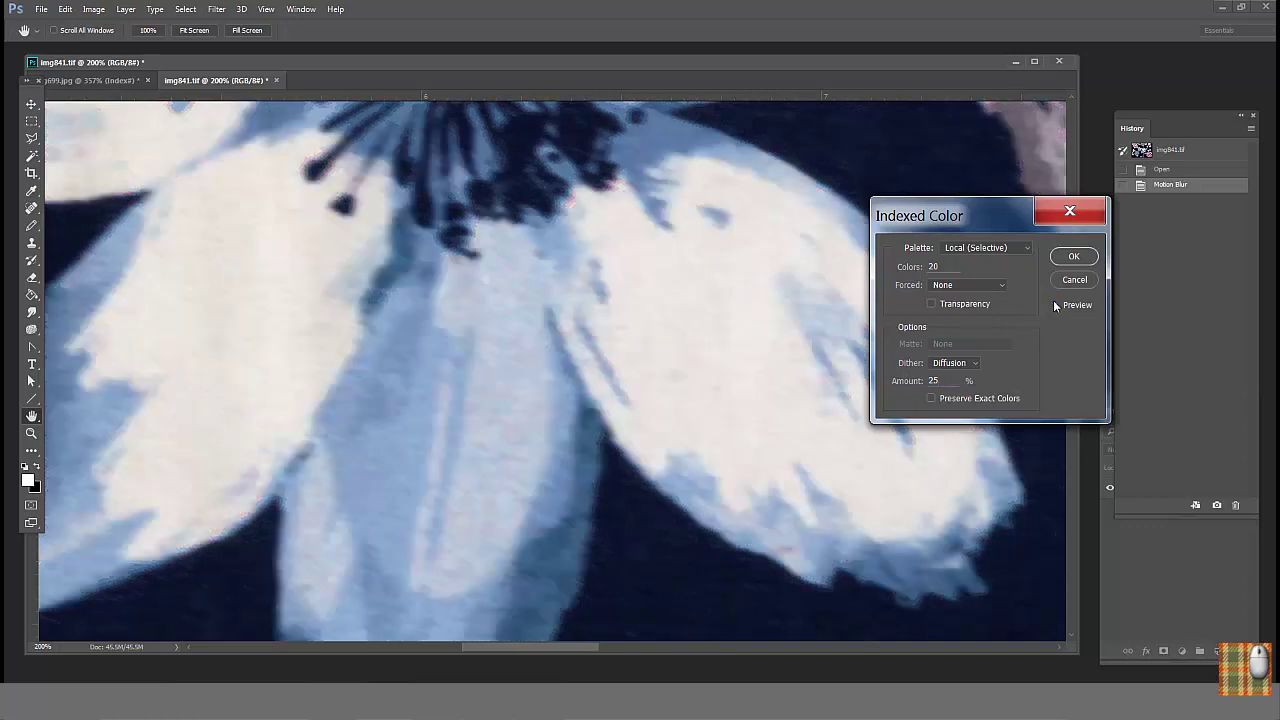
{"action": "left_click", "coordinate": [1054, 305]}
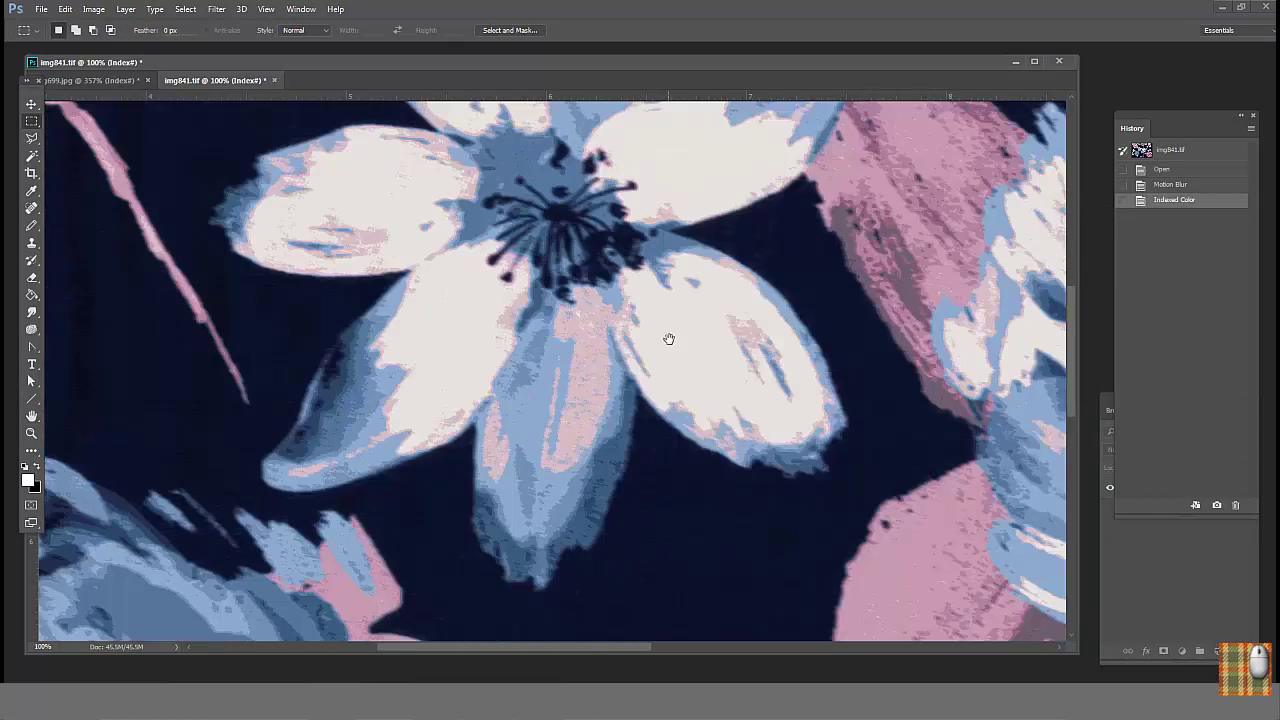
{"action": "left_click_drag", "start_coordinate": [669, 339], "coordinate": [589, 397]}
{"action": "mouse_move", "coordinate": [766, 366]}
{"action": "left_mouse_down"}
{"action": "mouse_move", "coordinate": [666, 354]}
{"action": "mouse_move", "coordinate": [589, 323]}
{"action": "mouse_move", "coordinate": [551, 282]}
{"action": "left_mouse_up"}
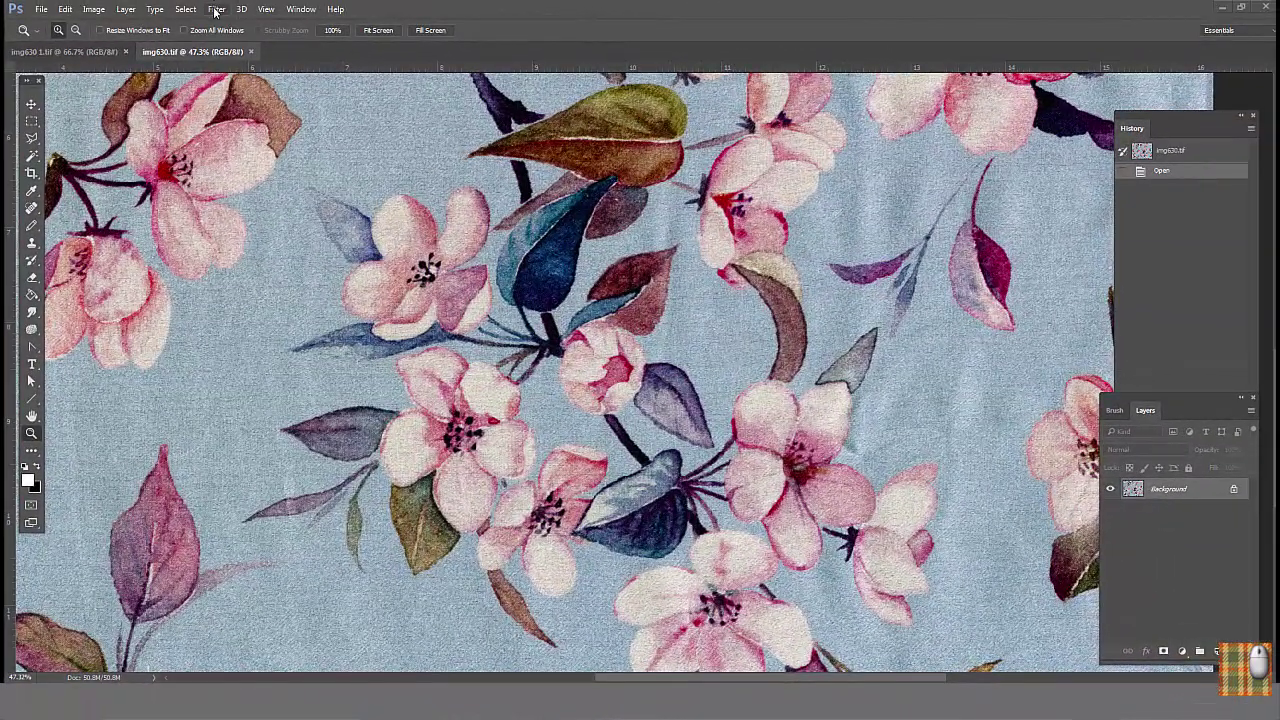
- Apply the Despeckle filter twice to img630.tif and inspect its effect on the flowers up close
{"action": "left_click", "coordinate": [215, 9]}
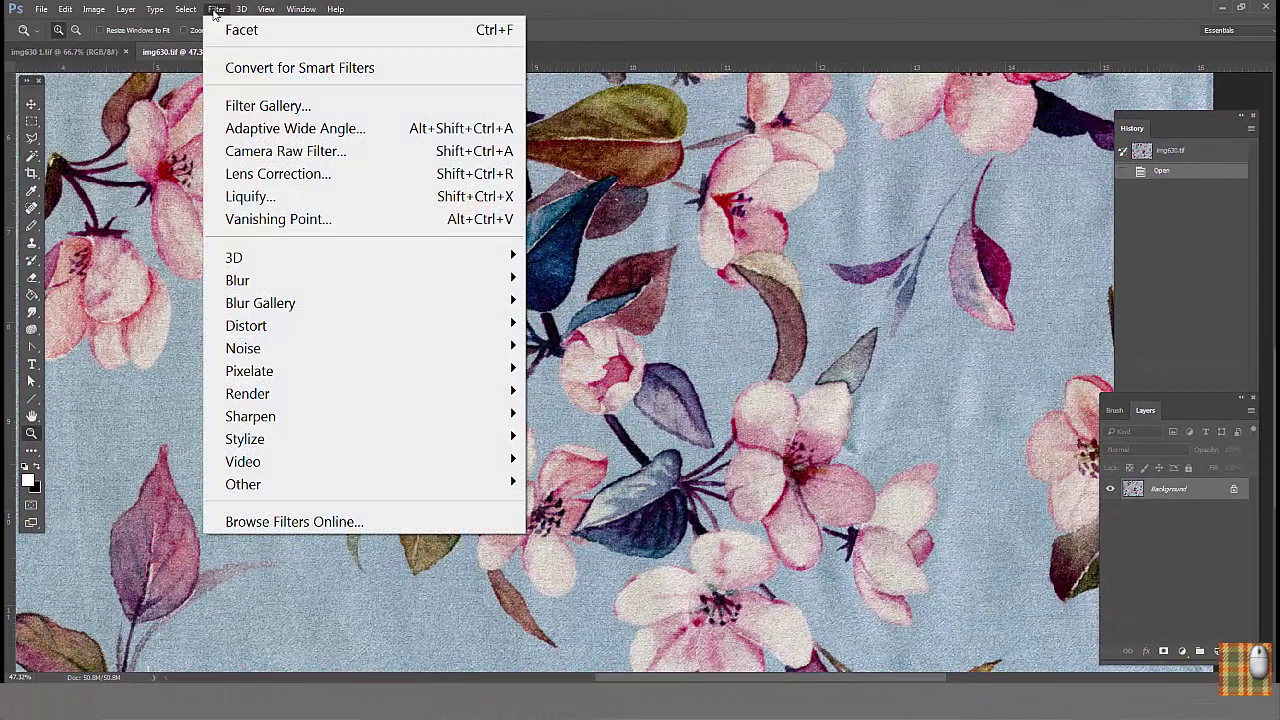
{"action": "mouse_move", "coordinate": [252, 351]}
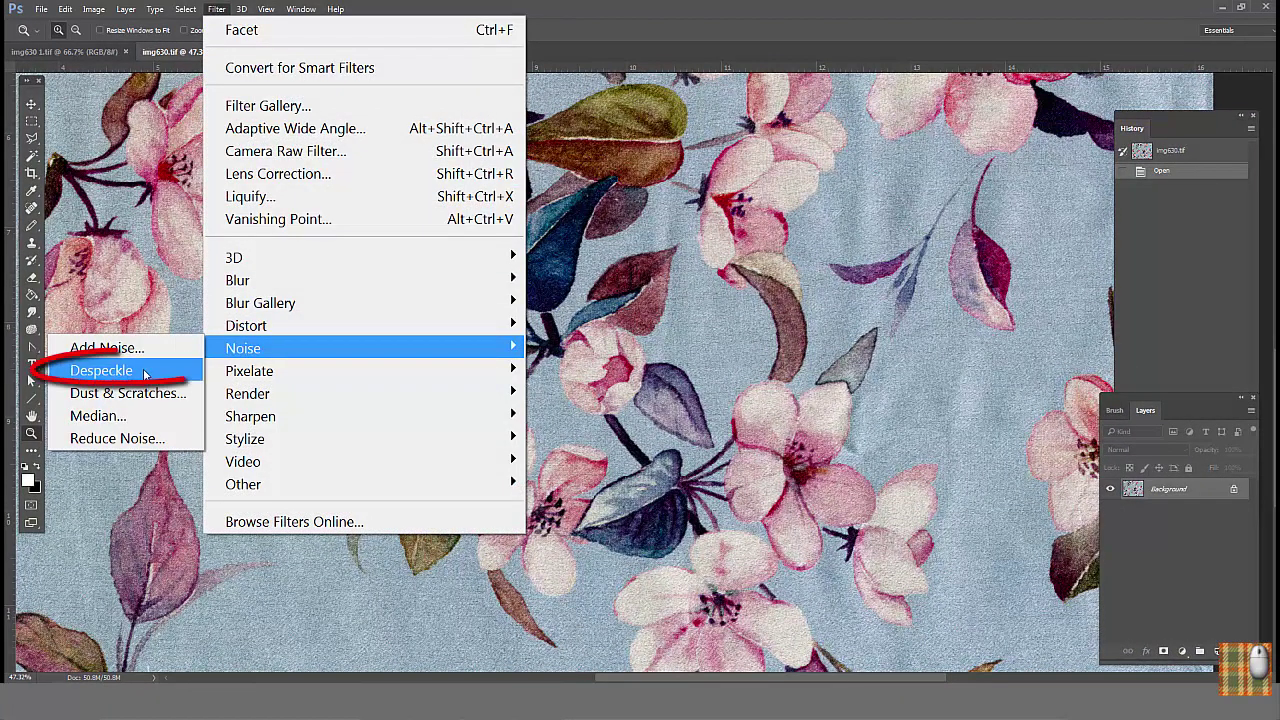
{"action": "left_click", "coordinate": [101, 370]}
{"action": "left_click", "coordinate": [453, 276]}
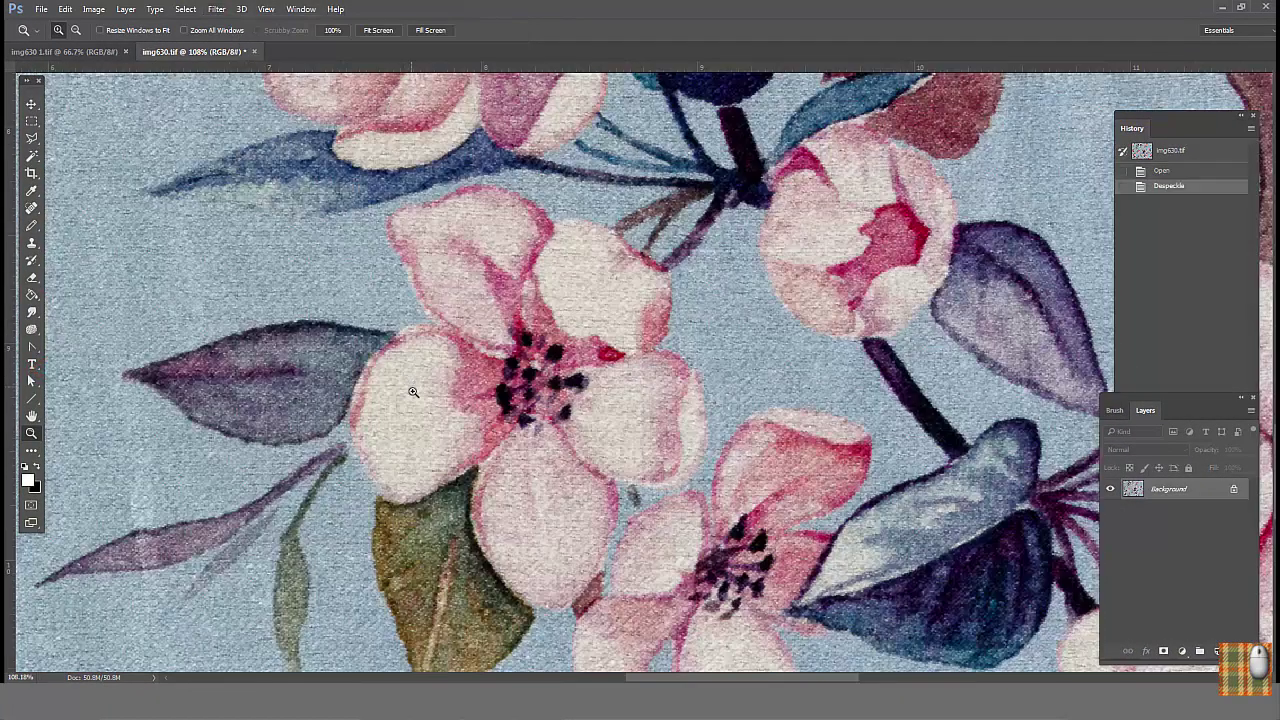
{"action": "left_click", "coordinate": [216, 10]}
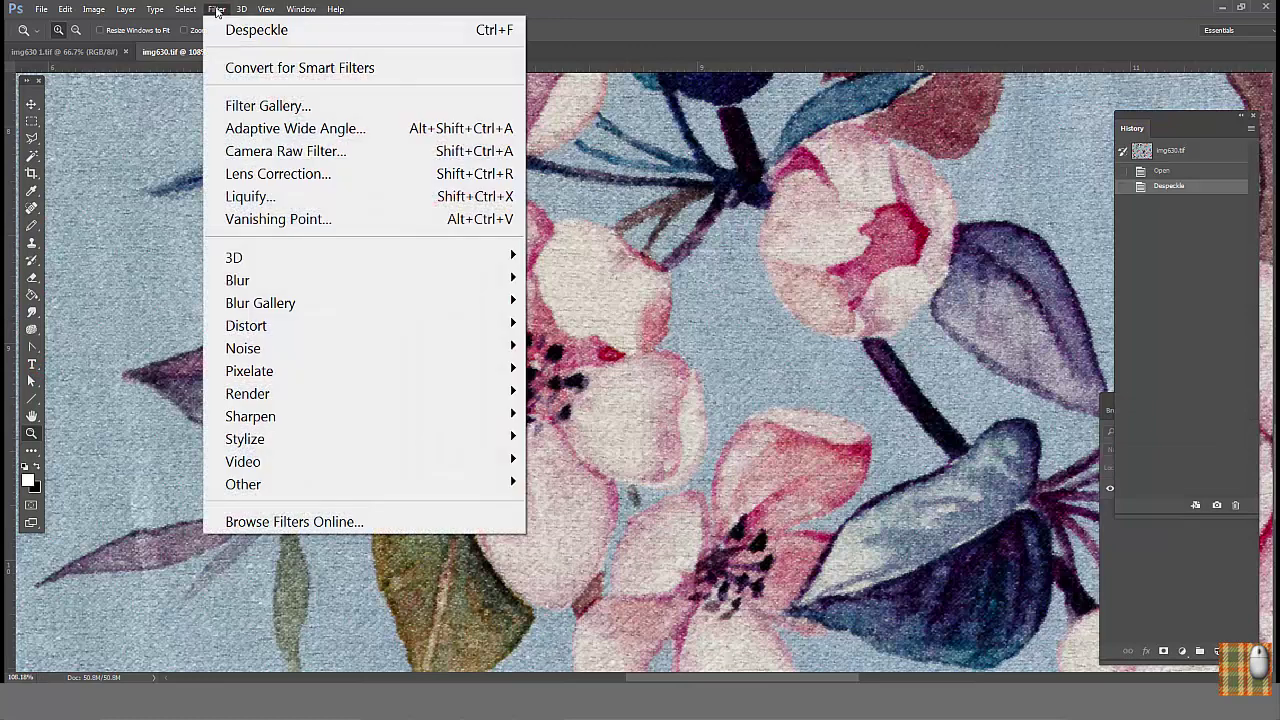
{"action": "left_click", "coordinate": [232, 28]}
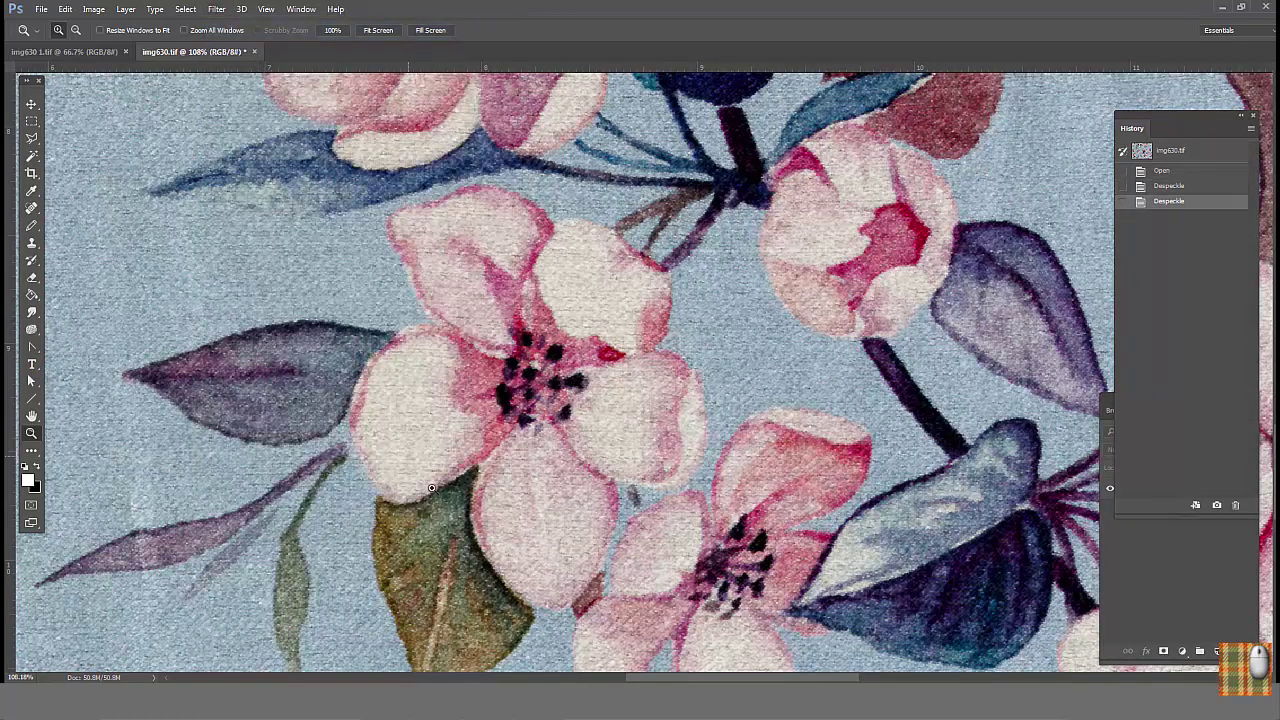
- Revert img630.tif to its opened state and try the Dust & Scratches filter, previewing a 15-pixel radius
{"action": "left_click", "coordinate": [1175, 172]}
{"action": "left_click", "coordinate": [216, 9]}
{"action": "mouse_move", "coordinate": [265, 358]}
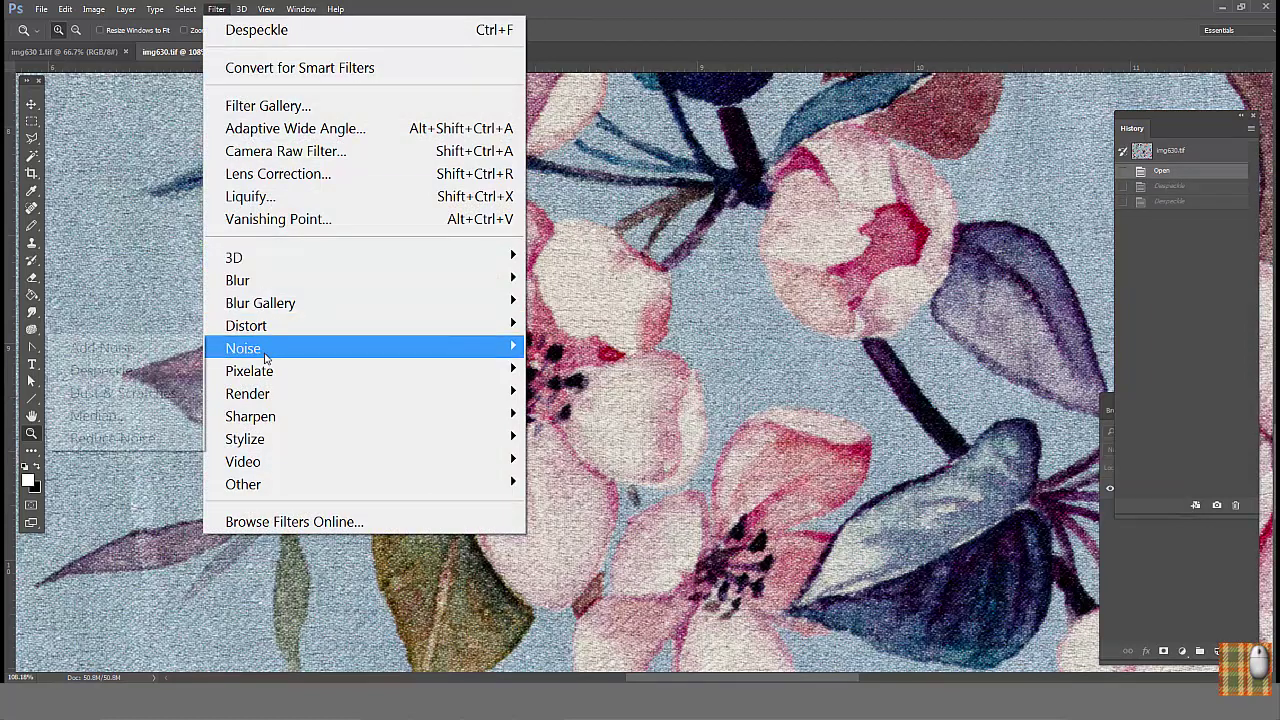
{"action": "left_click", "coordinate": [120, 393]}
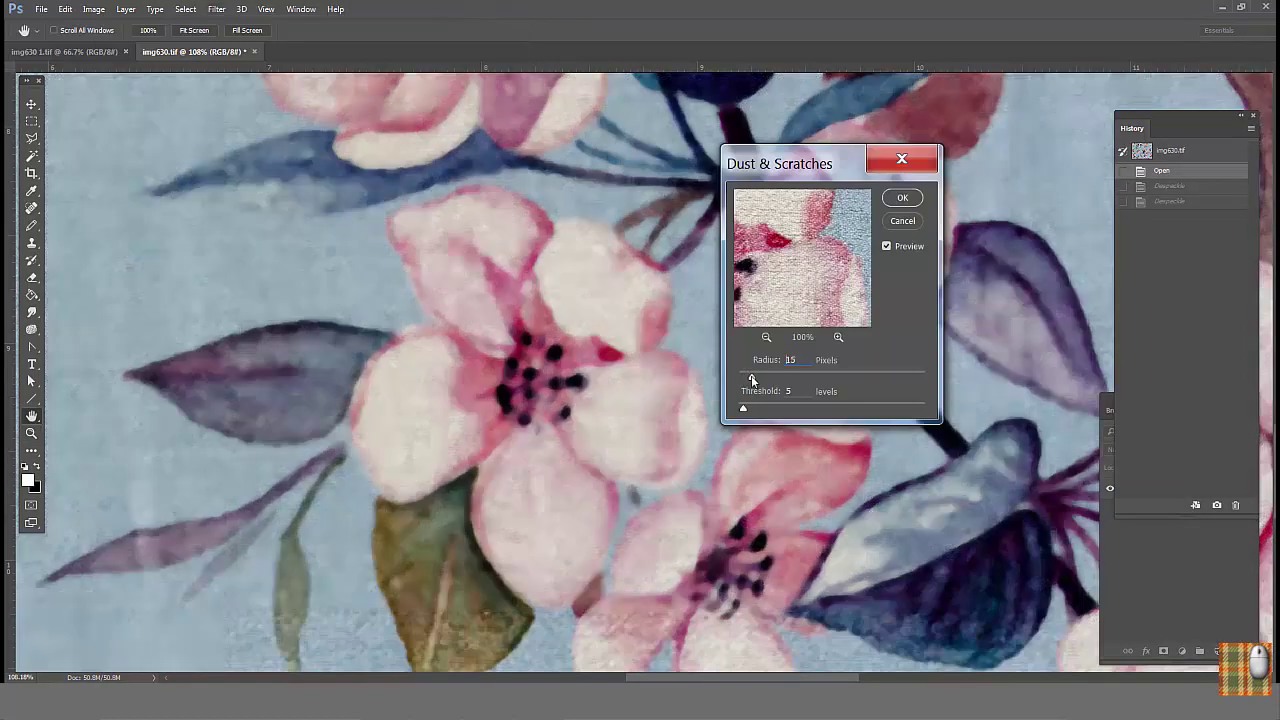
{"action": "left_click_drag", "start_coordinate": [752, 378], "coordinate": [746, 412]}
{"action": "left_click", "coordinate": [903, 222]}
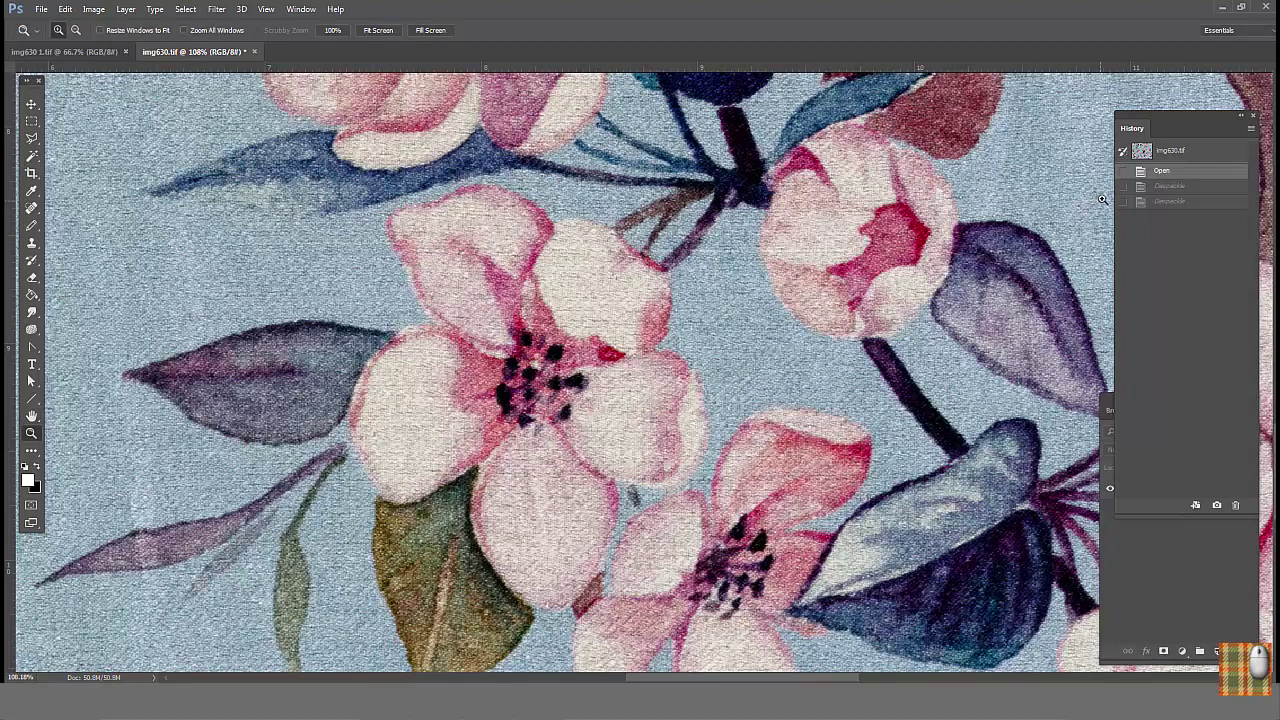
- Set up a Median filter with a 4-pixel radius on img630.tif, inspect its effect around the flowers, and apply it
{"action": "left_click", "coordinate": [216, 9]}
{"action": "mouse_move", "coordinate": [258, 352]}
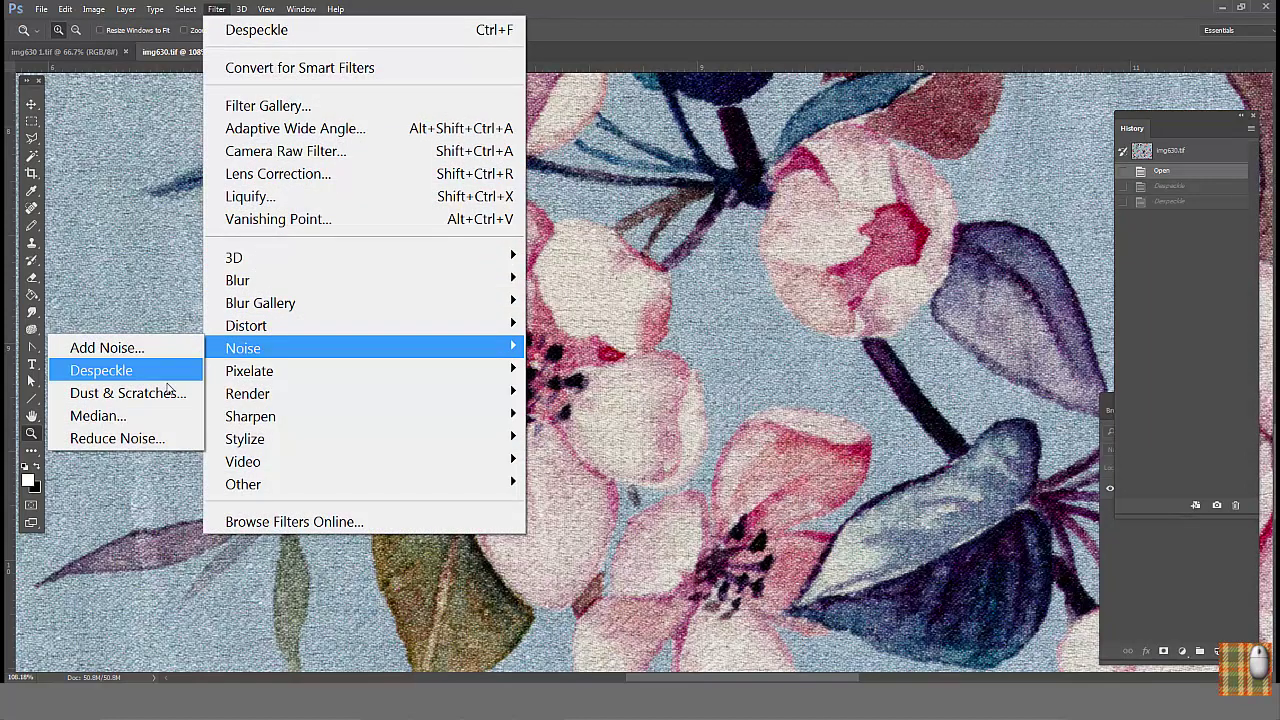
{"action": "left_click", "coordinate": [138, 424]}
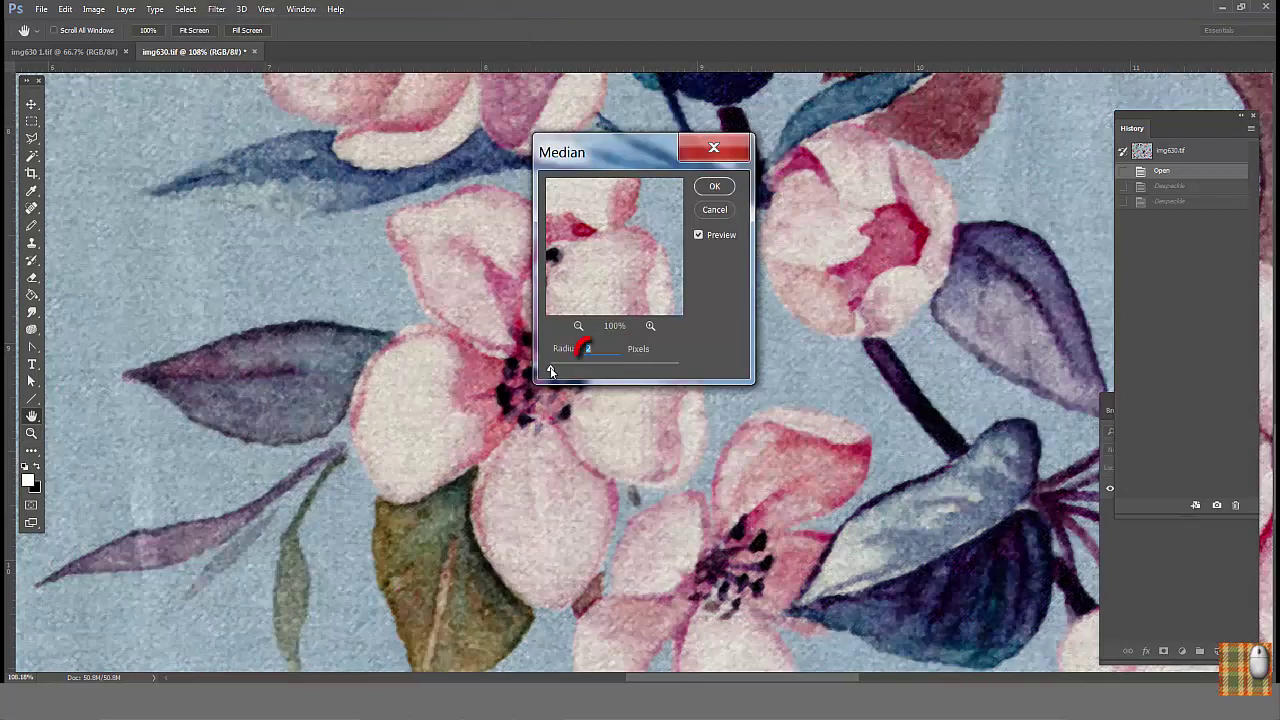
{"action": "left_click", "coordinate": [588, 349]}
{"action": "left_click_drag", "start_coordinate": [630, 153], "coordinate": [761, 160]}
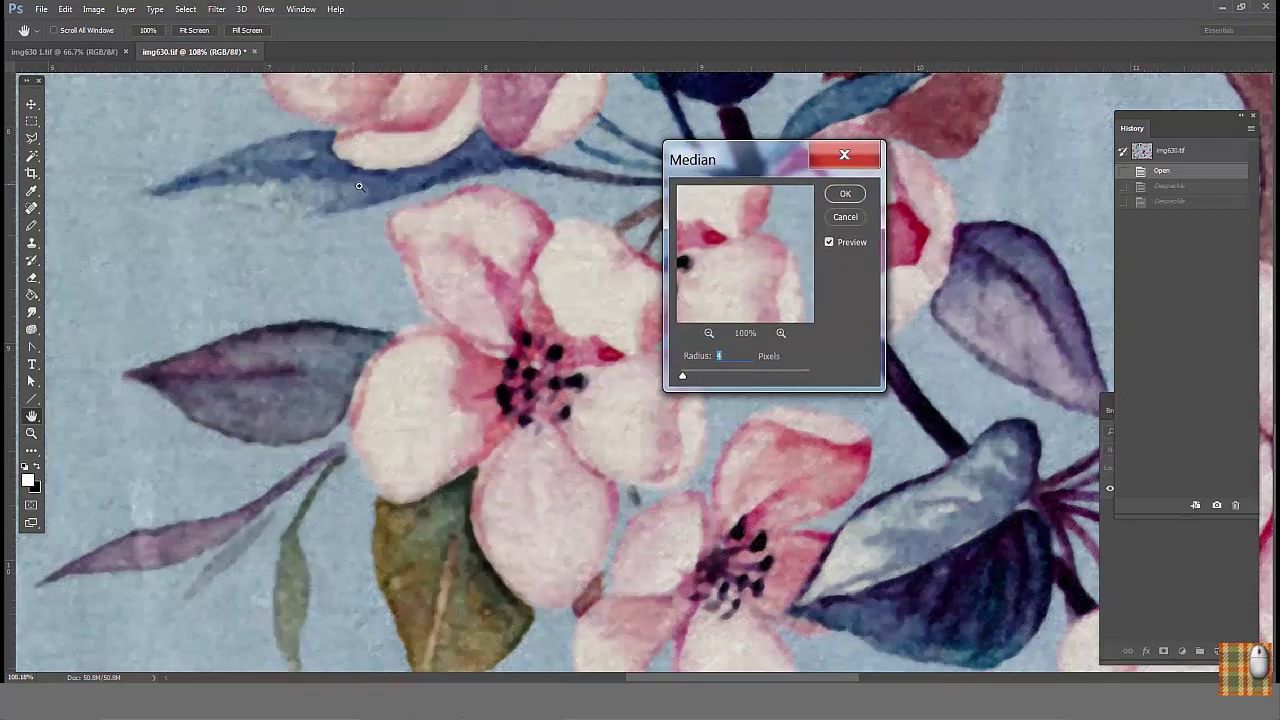
{"action": "left_click_drag", "start_coordinate": [381, 222], "coordinate": [689, 535]}
{"action": "scroll", "coordinate": [561, 372], "scroll_direction": "down", "scroll_amount": 3}
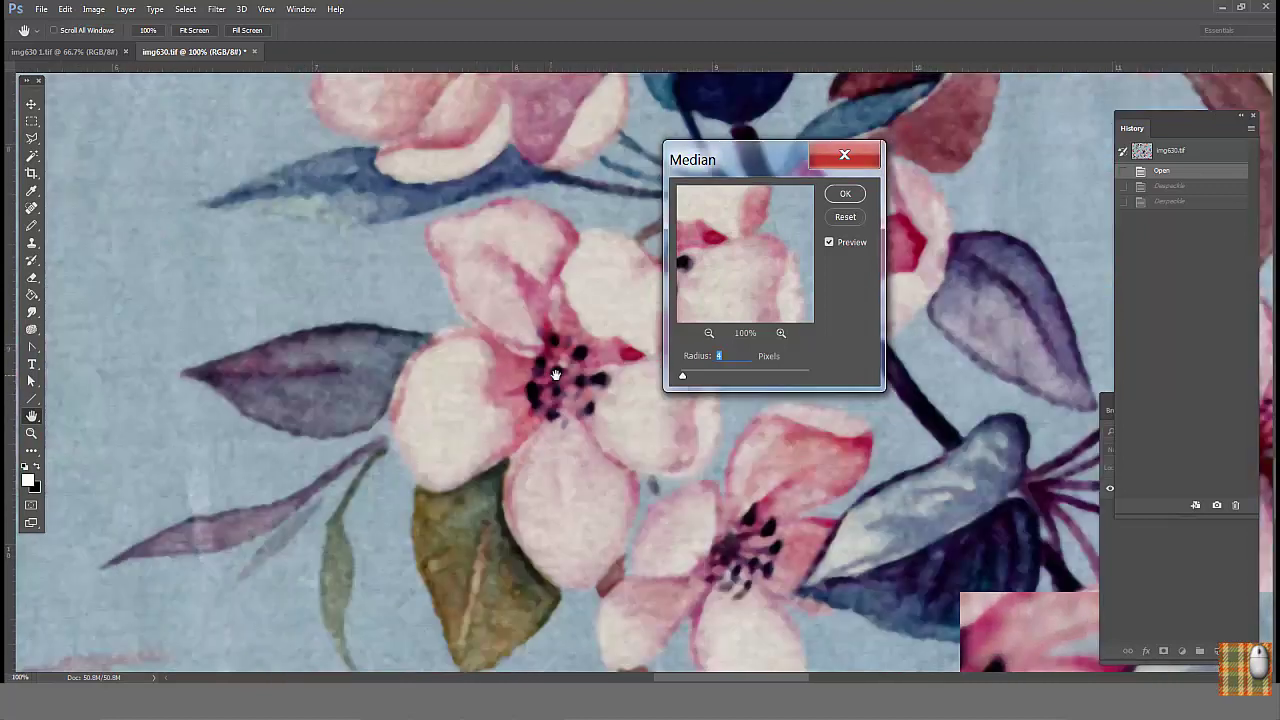
{"action": "left_click_drag", "start_coordinate": [556, 374], "coordinate": [514, 386]}
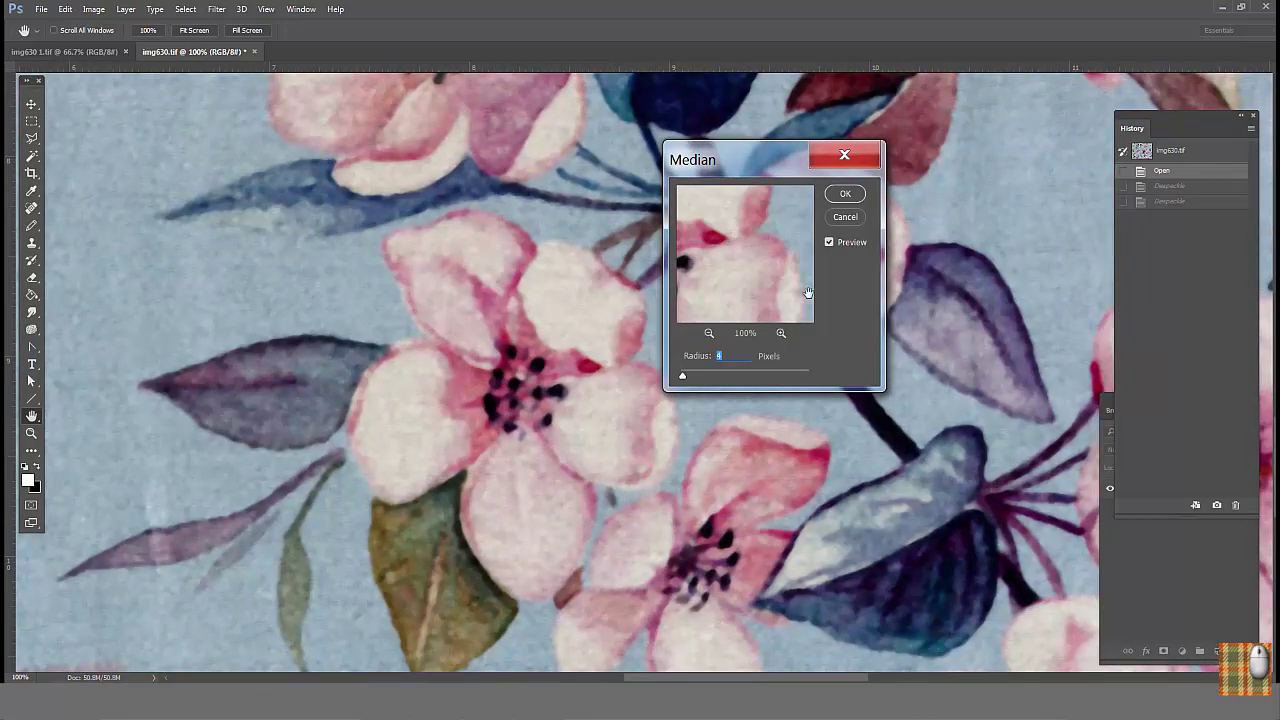
{"action": "left_click", "coordinate": [843, 195]}
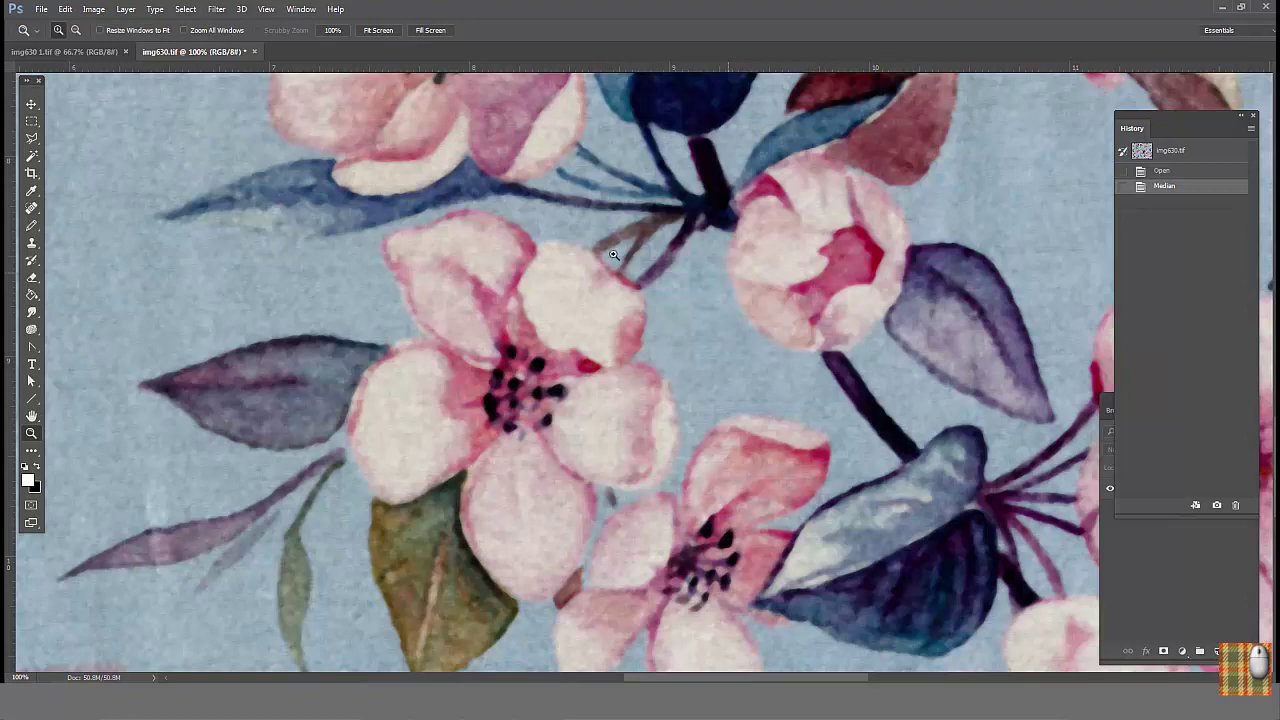
- Try an Indexed Color conversion of the Median-filtered image with 20 colors and 25% Diffusion dither, and inspect its preview
{"action": "left_click", "coordinate": [93, 9]}
{"action": "mouse_move", "coordinate": [108, 32]}
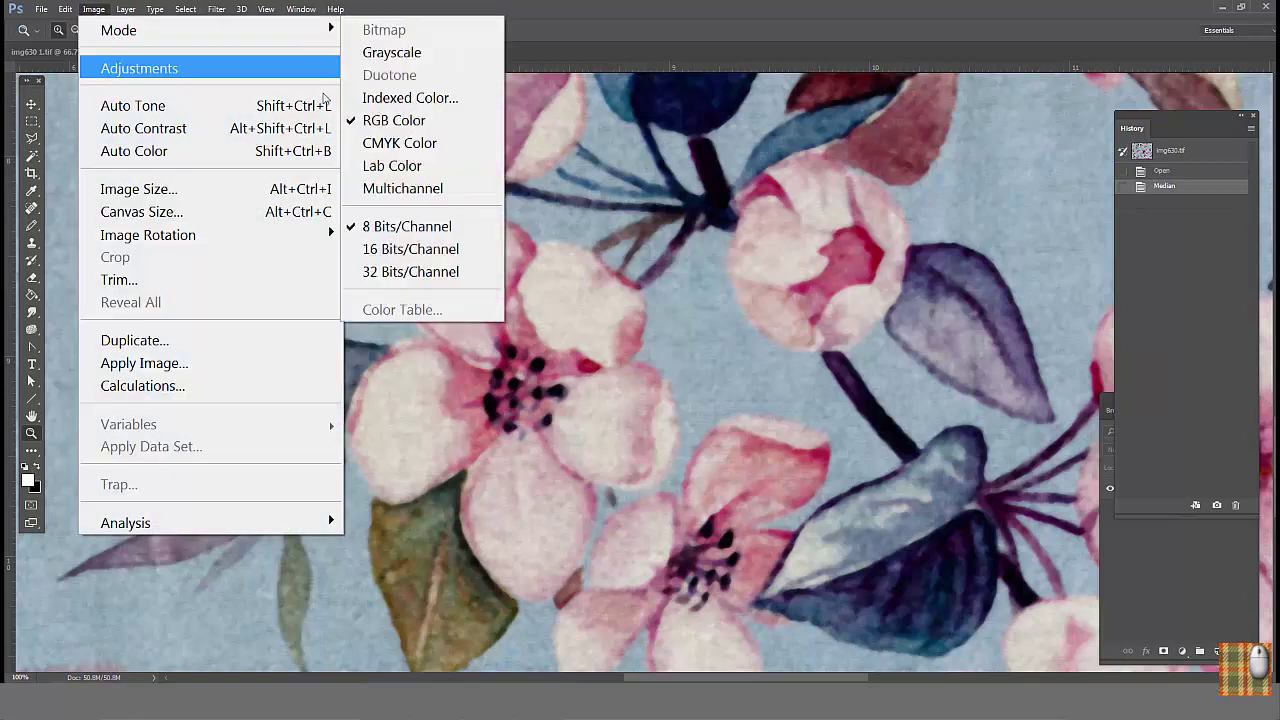
{"action": "left_click", "coordinate": [379, 100]}
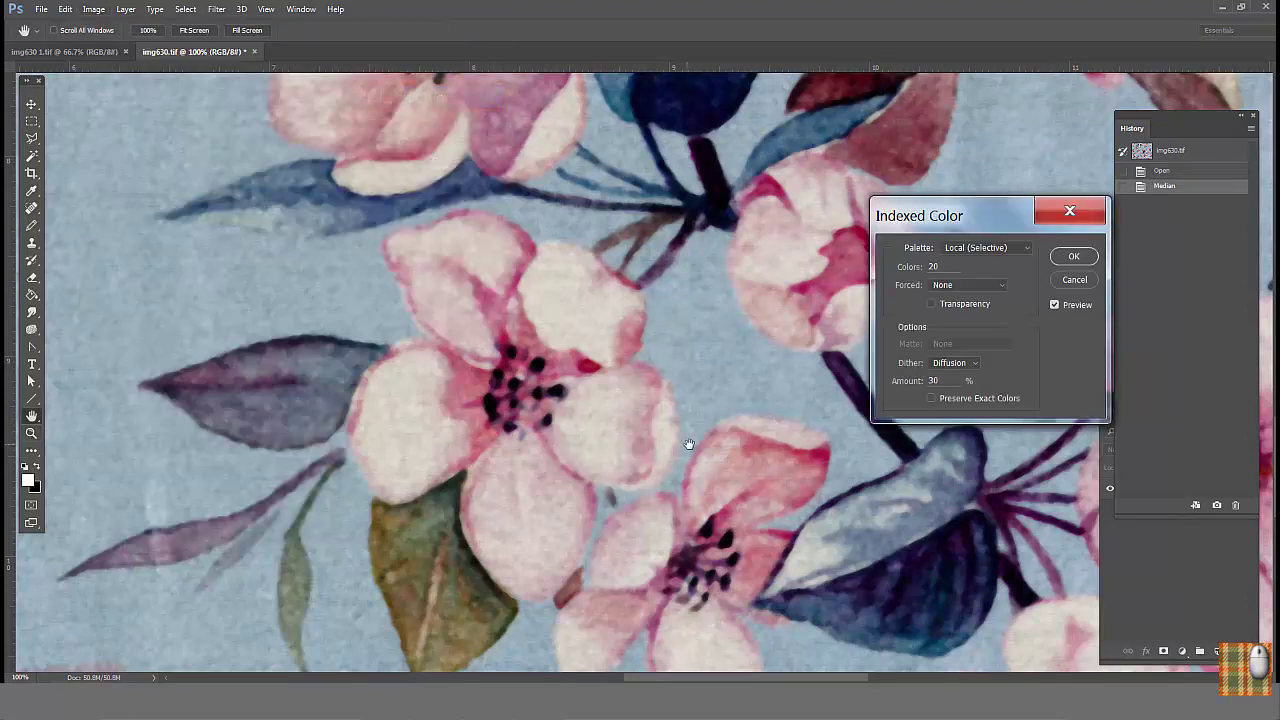
{"action": "type", "text": "25"}
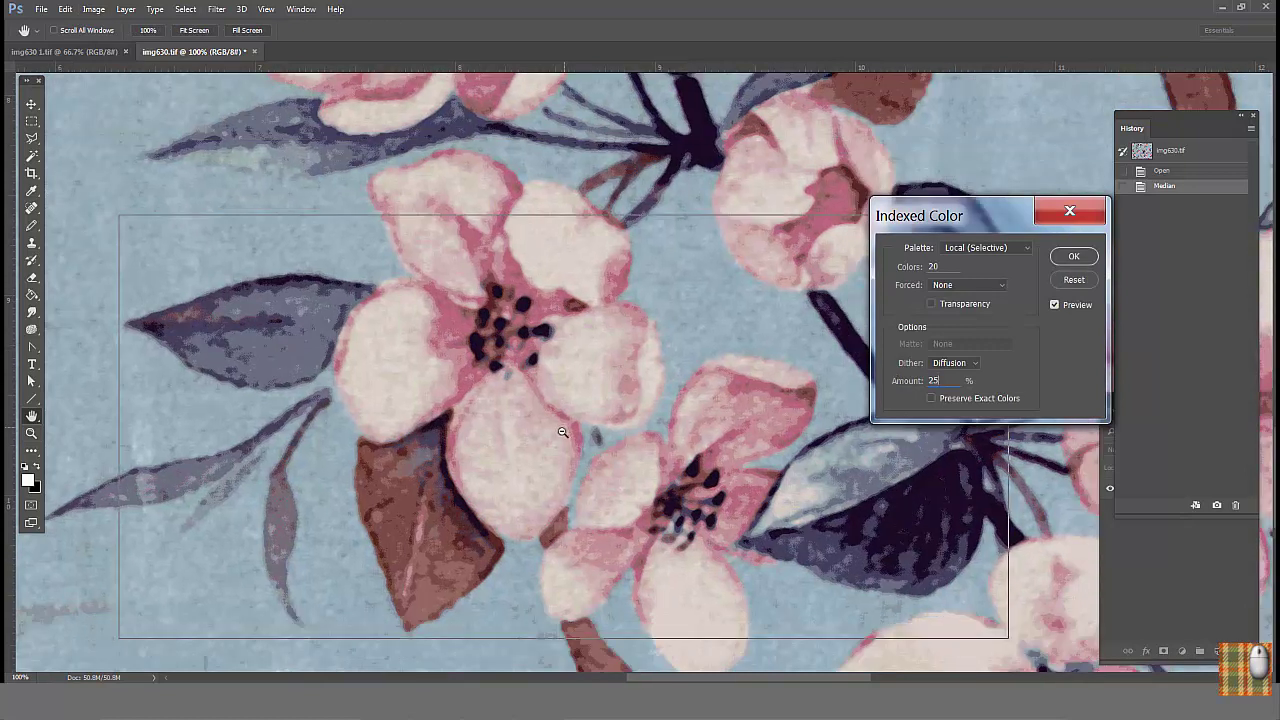
{"action": "left_click", "coordinate": [555, 435], "text": "alt"}
{"action": "scroll", "coordinate": [567, 428], "scroll_direction": "down", "scroll_amount": 2}
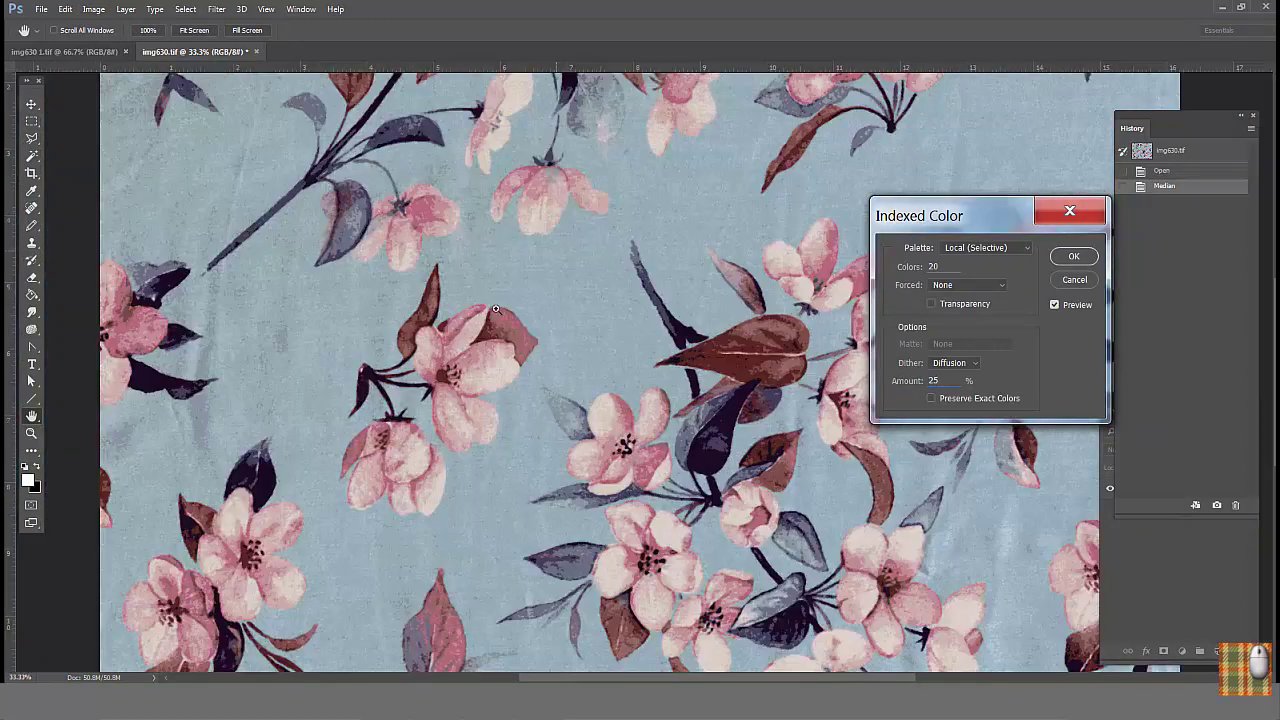
{"action": "scroll", "coordinate": [496, 428], "scroll_direction": "up", "scroll_amount": 3}
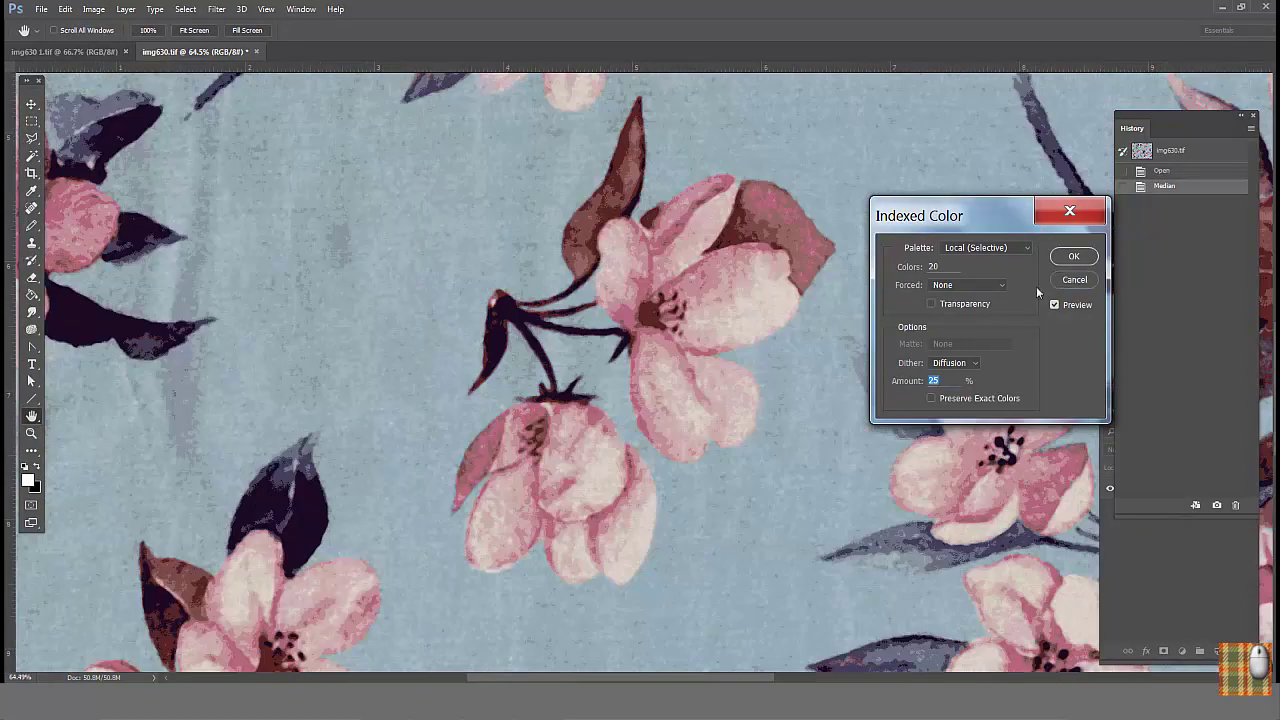
{"action": "left_click", "coordinate": [1074, 279]}
- Set up the Reduce Noise filter on the Median-filtered image with Sharpen Details at 0%, and inspect the flowers in its preview
{"action": "key", "text": "z"}
{"action": "left_click_drag", "start_coordinate": [946, 310], "coordinate": [500, 304]}
{"action": "left_click", "coordinate": [232, 9]}
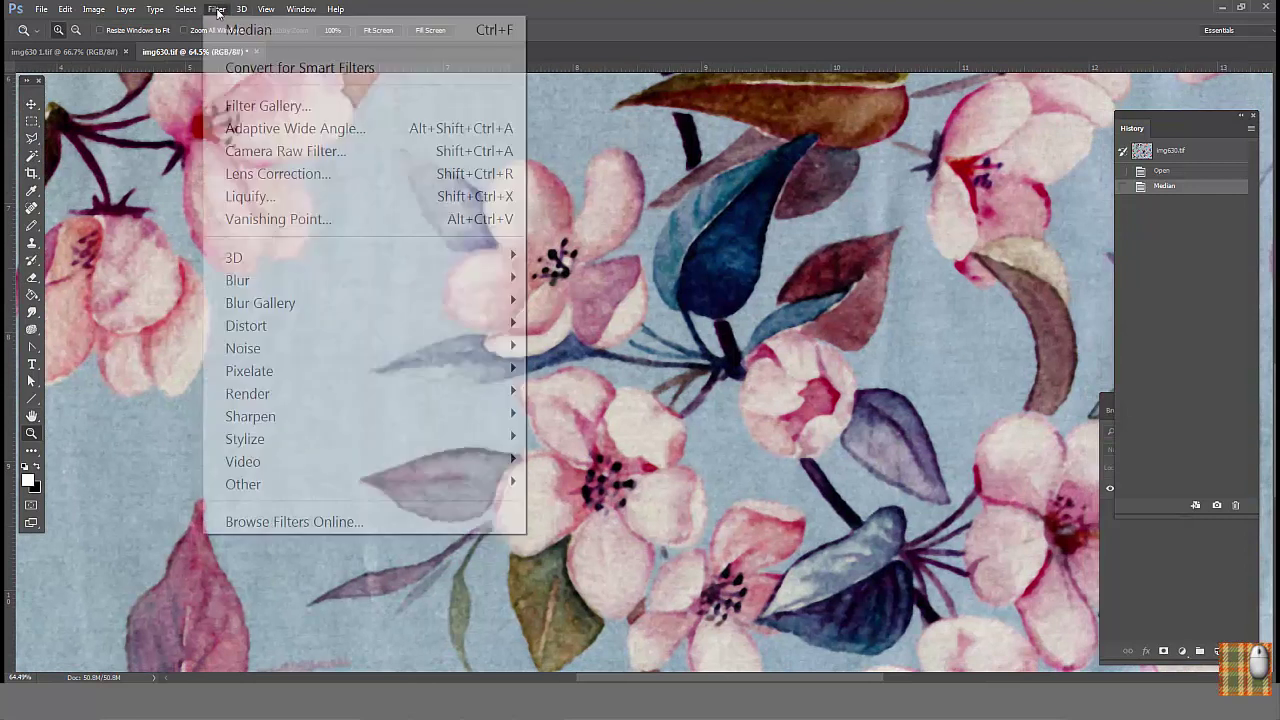
{"action": "mouse_move", "coordinate": [268, 355]}
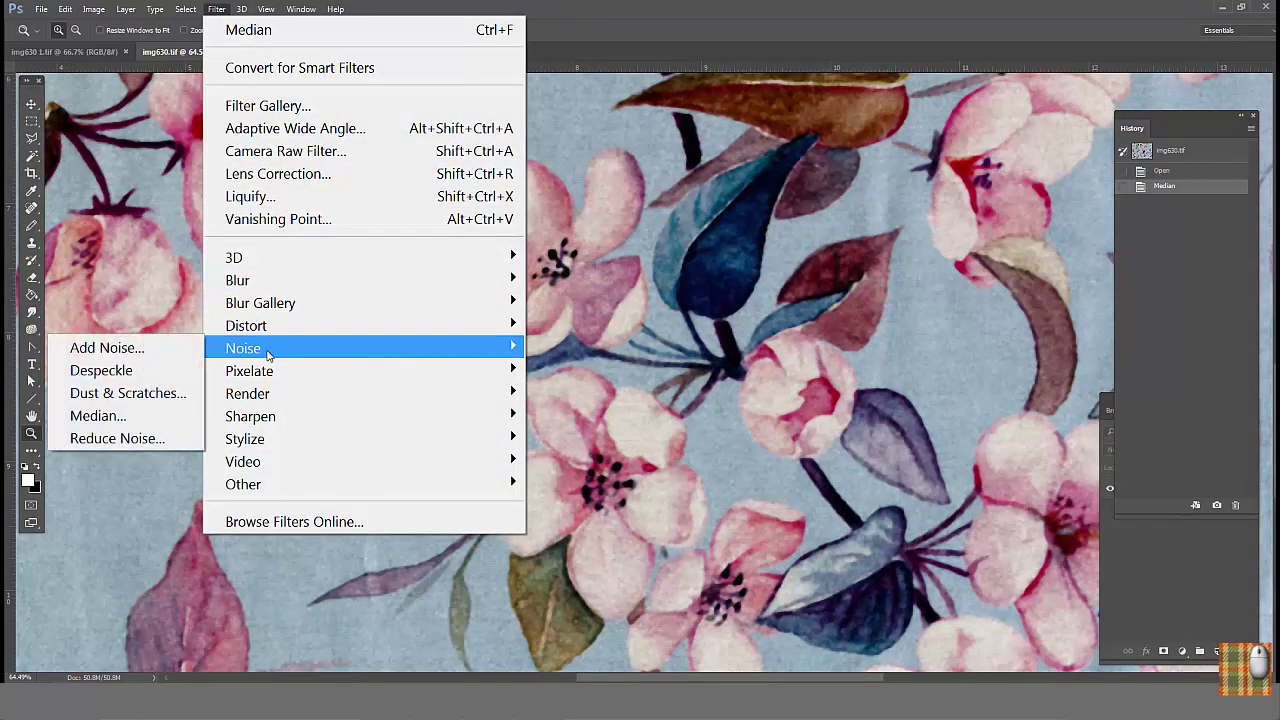
{"action": "left_click", "coordinate": [140, 441]}
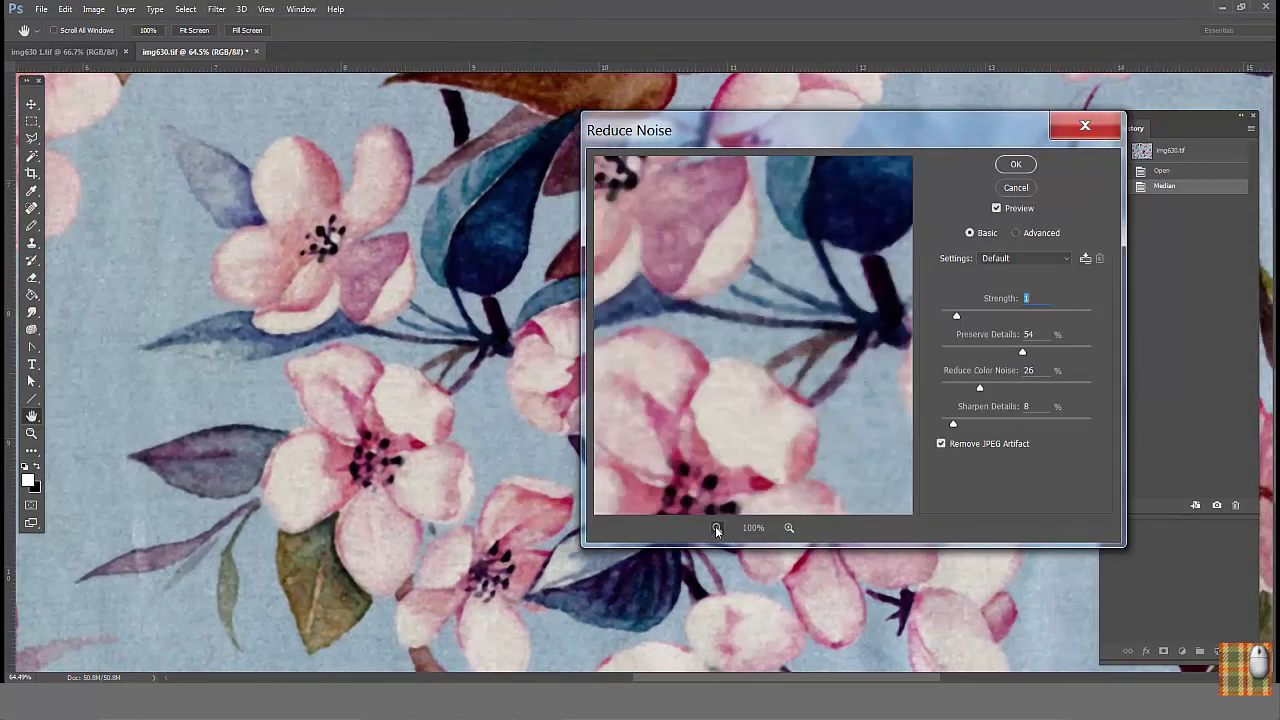
{"action": "left_click", "coordinate": [716, 528]}
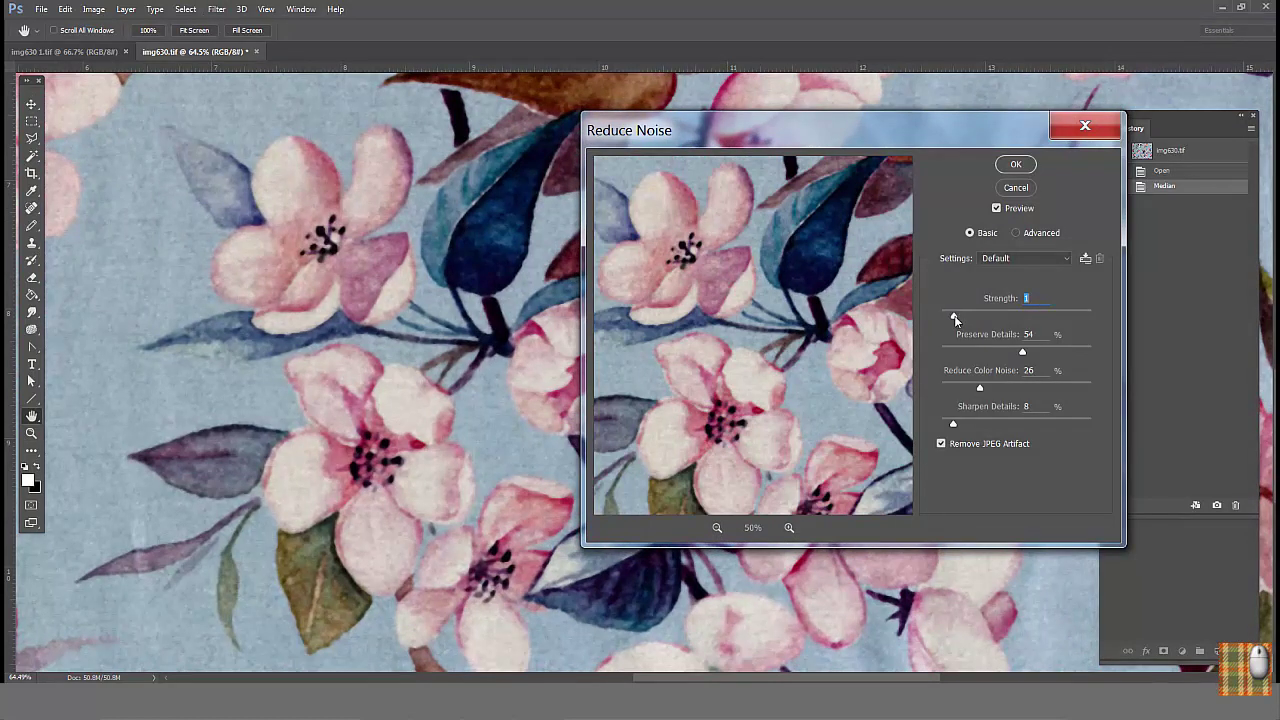
{"action": "mouse_move", "coordinate": [953, 424]}
{"action": "left_mouse_down"}
{"action": "mouse_move", "coordinate": [966, 428]}
{"action": "mouse_move", "coordinate": [941, 424]}
{"action": "left_mouse_up"}
{"action": "left_click", "coordinate": [808, 463], "text": "ctrl"}
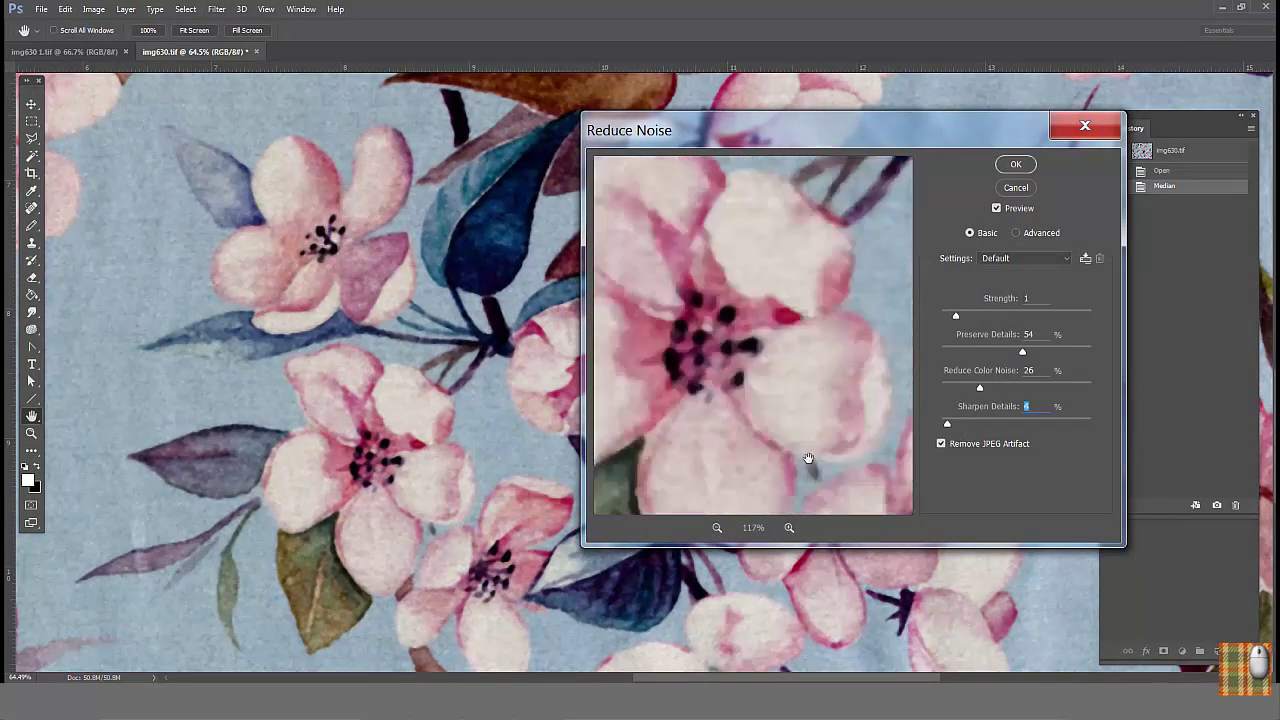
{"action": "left_click", "coordinate": [797, 374], "text": "alt"}
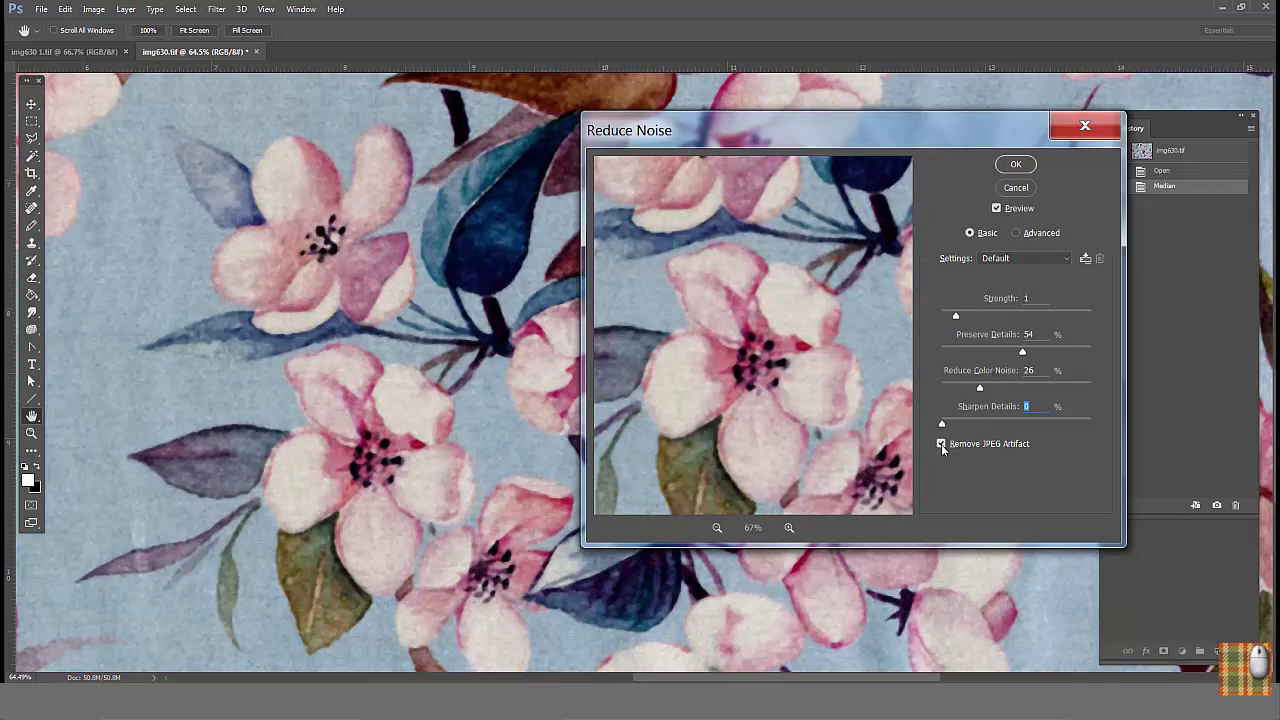
{"action": "mouse_move", "coordinate": [900, 421]}
{"action": "left_mouse_down"}
{"action": "mouse_move", "coordinate": [829, 403]}
{"action": "mouse_move", "coordinate": [775, 420]}
{"action": "mouse_move", "coordinate": [790, 380]}
{"action": "mouse_move", "coordinate": [765, 369]}
{"action": "mouse_move", "coordinate": [765, 445]}
{"action": "mouse_move", "coordinate": [827, 456]}
{"action": "left_mouse_up"}
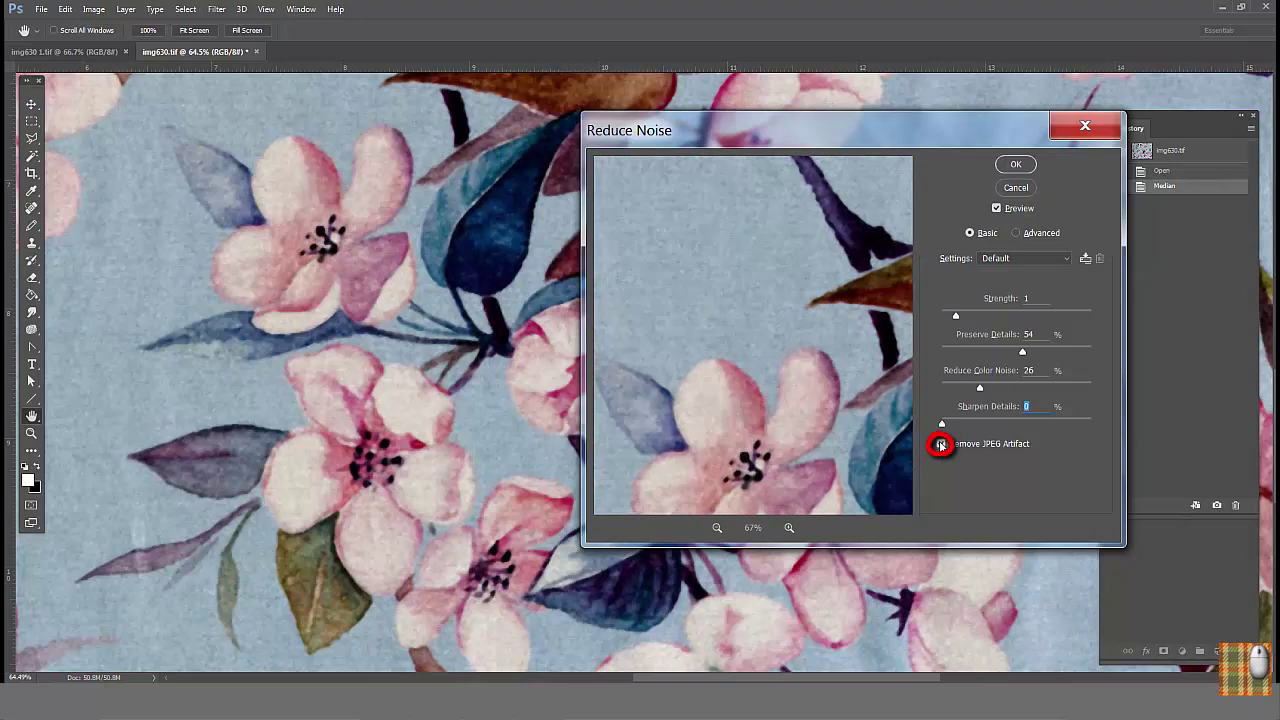
- Toggle Remove JPEG Artifact to compare its effect on the preview, and apply the Reduce Noise filter
{"action": "left_click", "coordinate": [941, 444]}
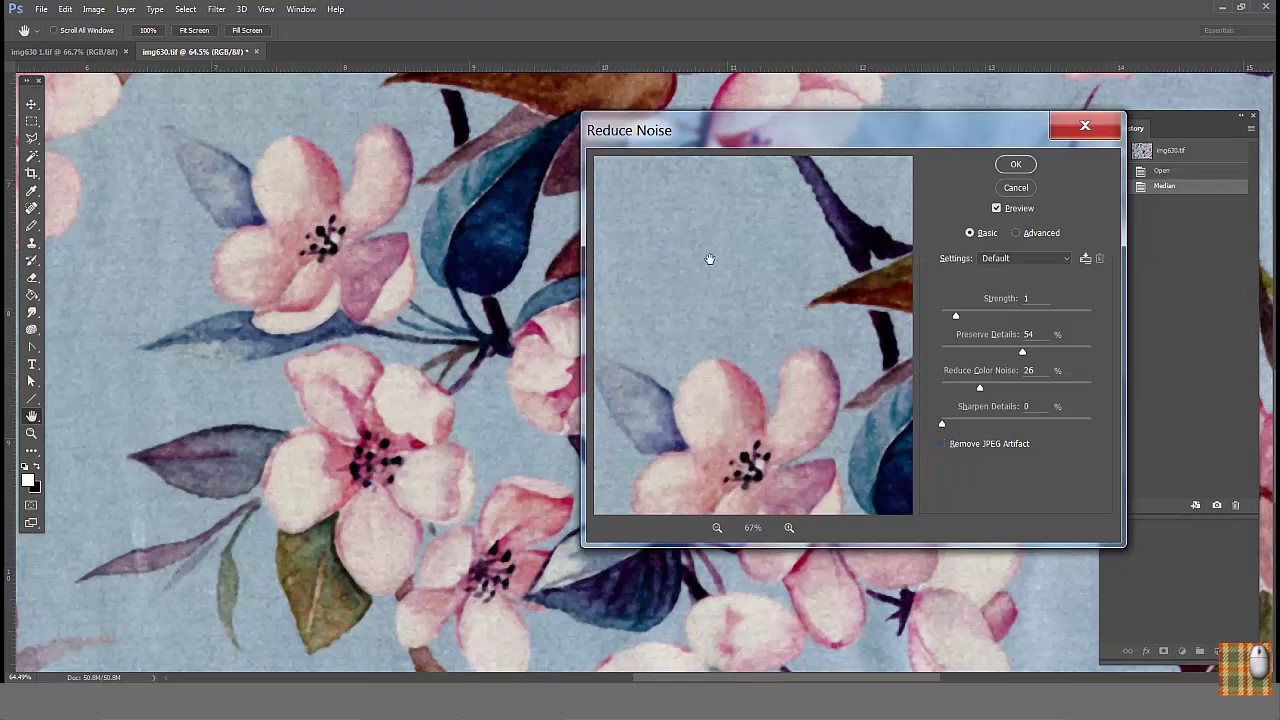
{"action": "key", "text": "ctrl+minus"}
{"action": "key", "text": "ctrl+minus"}
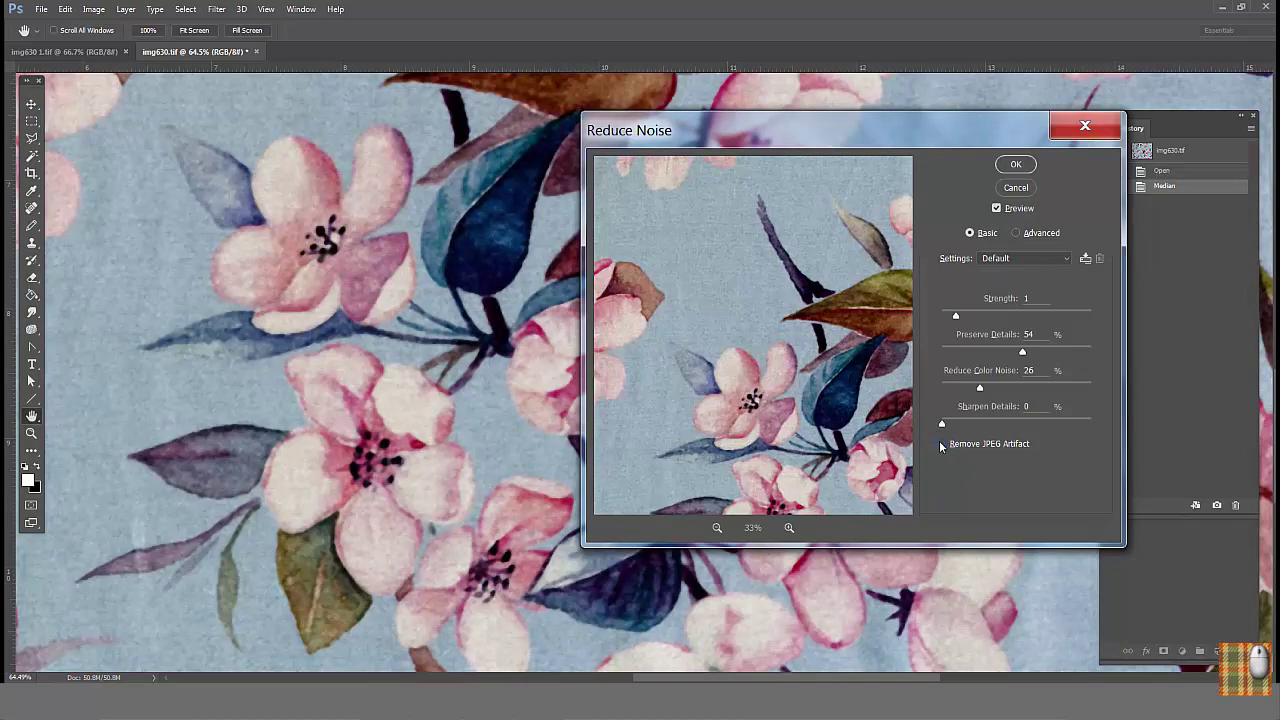
{"action": "left_click", "coordinate": [941, 443]}
{"action": "left_click", "coordinate": [1015, 164]}
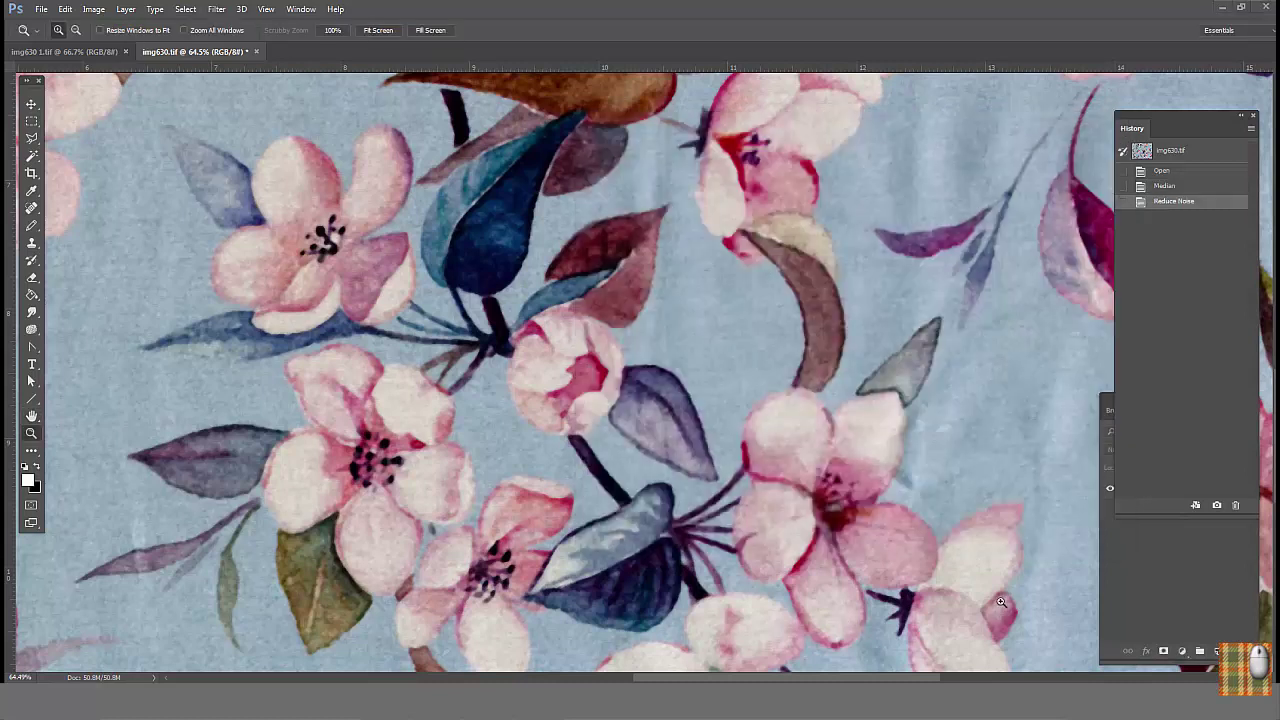
- Apply the Facet filter to the original state of img630.tif and compare the flower with and without it
{"action": "left_click", "coordinate": [1178, 152]}
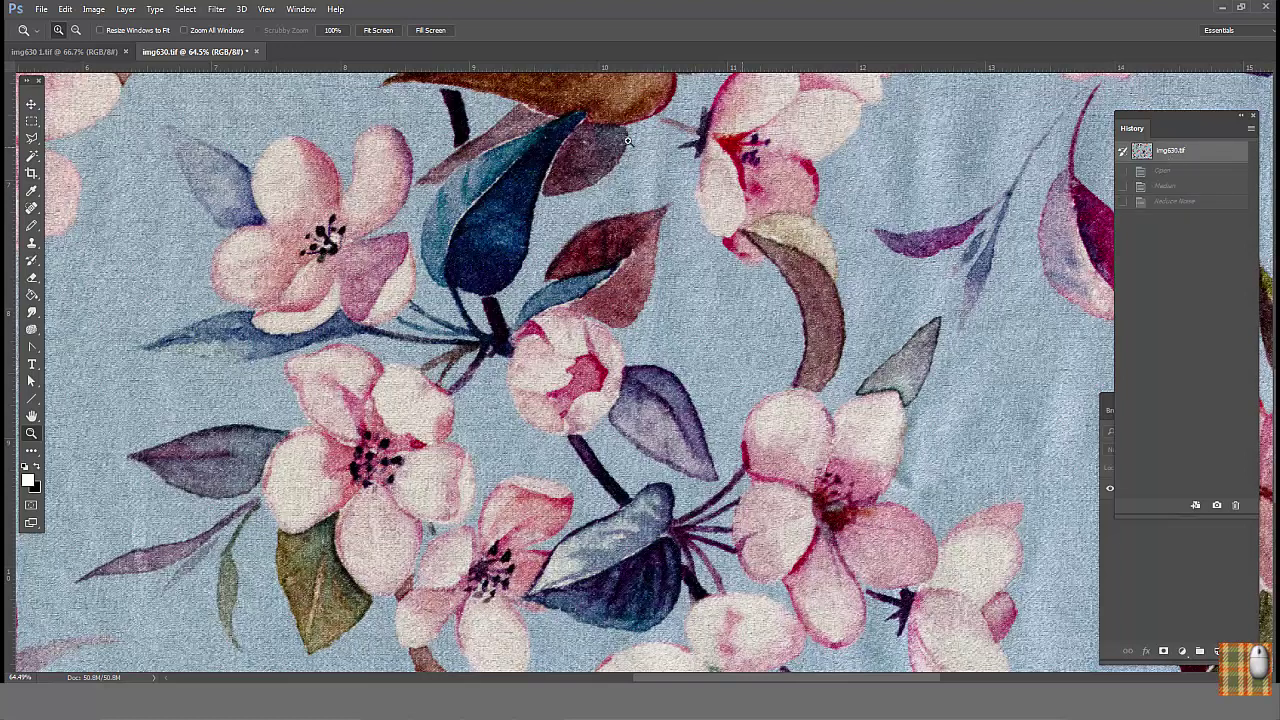
{"action": "left_click", "coordinate": [216, 9]}
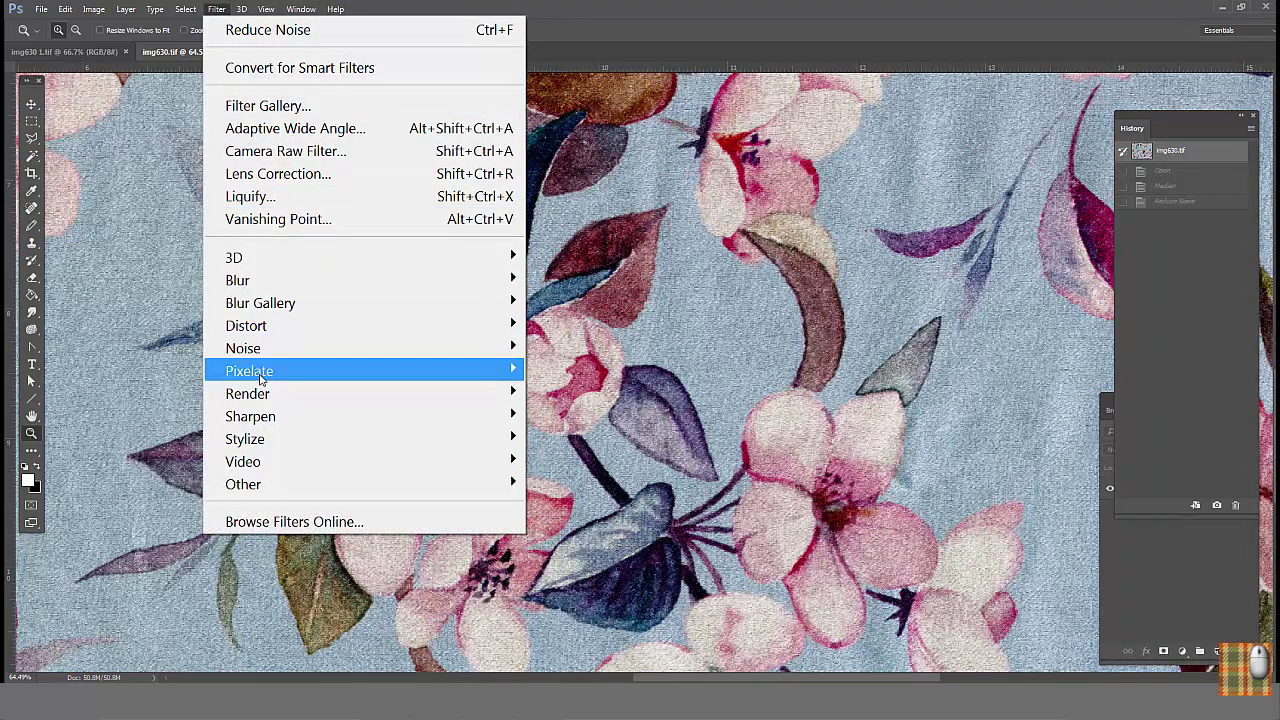
{"action": "mouse_move", "coordinate": [257, 372]}
{"action": "left_click", "coordinate": [133, 420]}
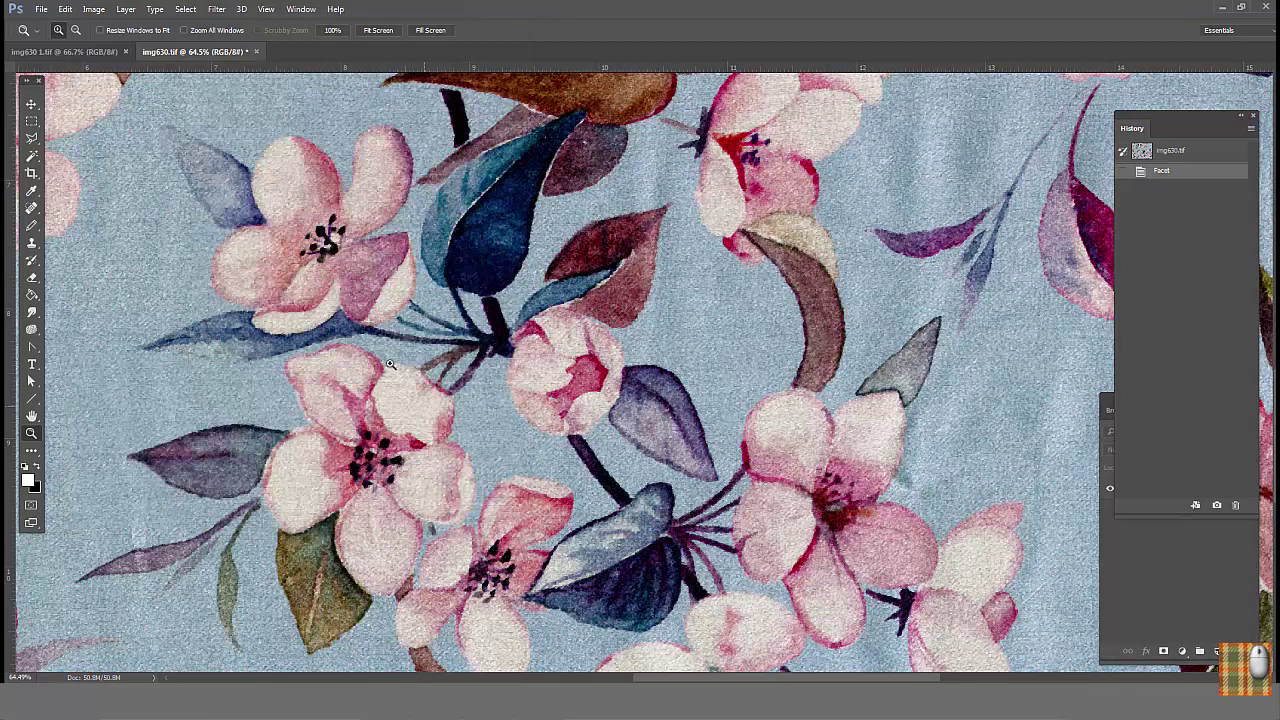
{"action": "left_click_drag", "start_coordinate": [296, 338], "coordinate": [488, 481]}
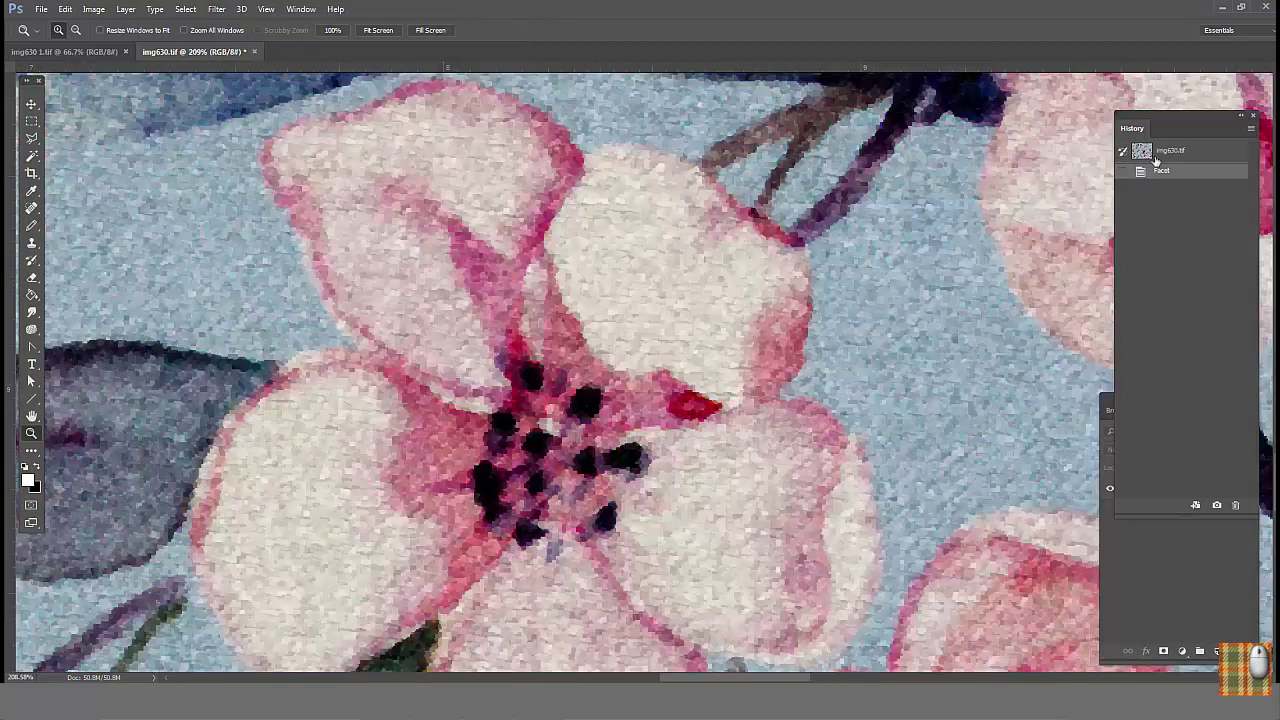
{"action": "left_click", "coordinate": [1170, 152]}
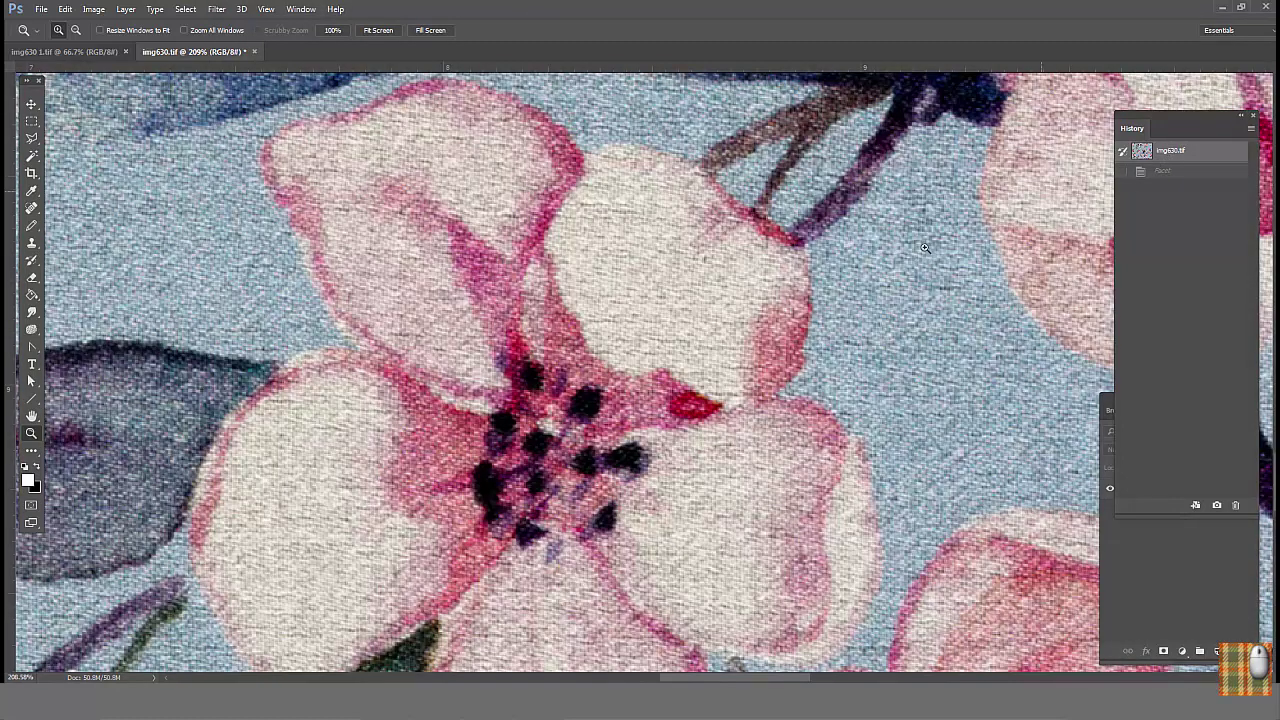
{"action": "left_click", "coordinate": [1170, 172]}
{"action": "scroll", "coordinate": [634, 440], "scroll_direction": "down", "scroll_amount": 3}
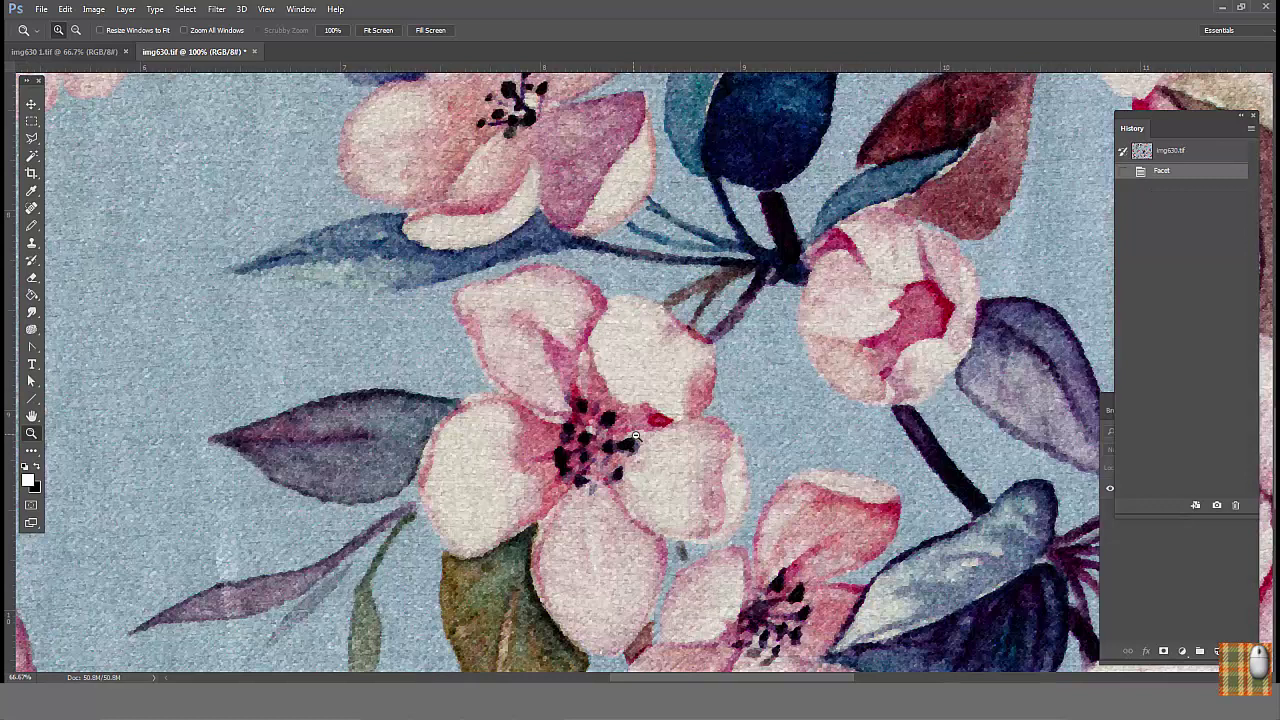
- Revert img630.tif to its original state and apply the Despeckle noise filter
{"action": "scroll", "coordinate": [634, 440], "scroll_direction": "down", "scroll_amount": 2}
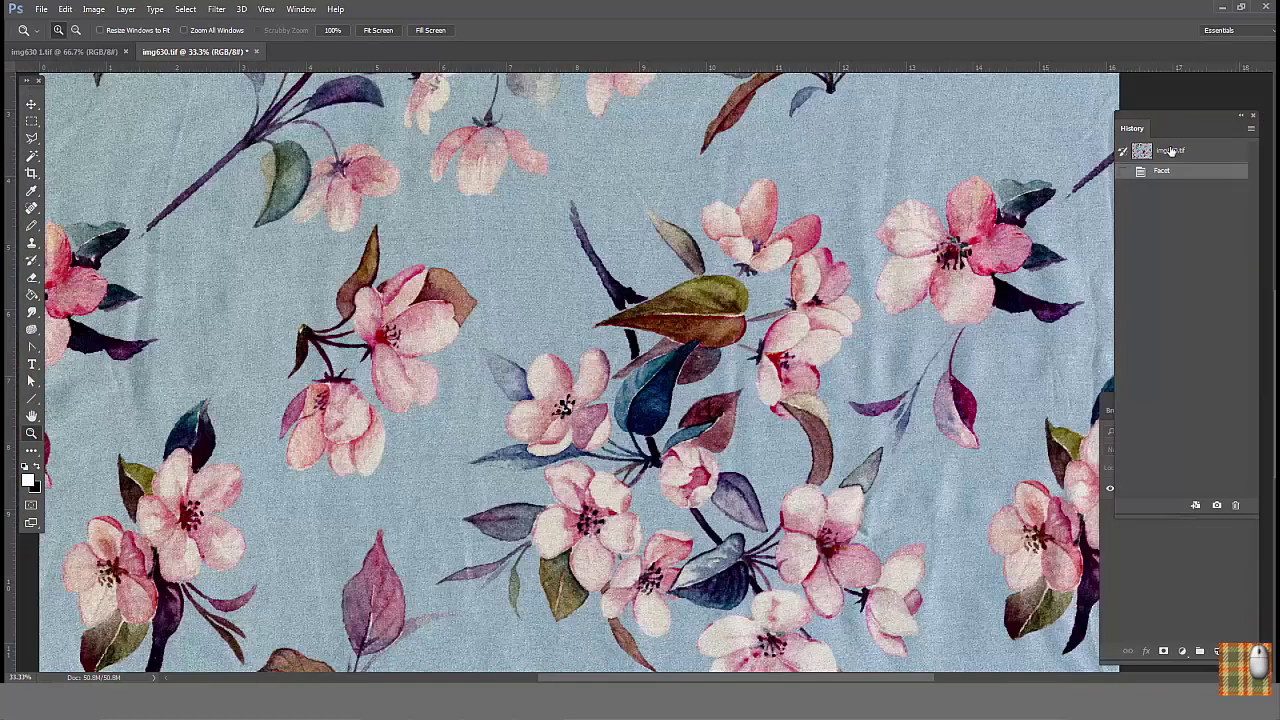
{"action": "left_click", "coordinate": [1172, 152]}
{"action": "scroll", "coordinate": [673, 597], "scroll_direction": "down", "scroll_amount": 1}
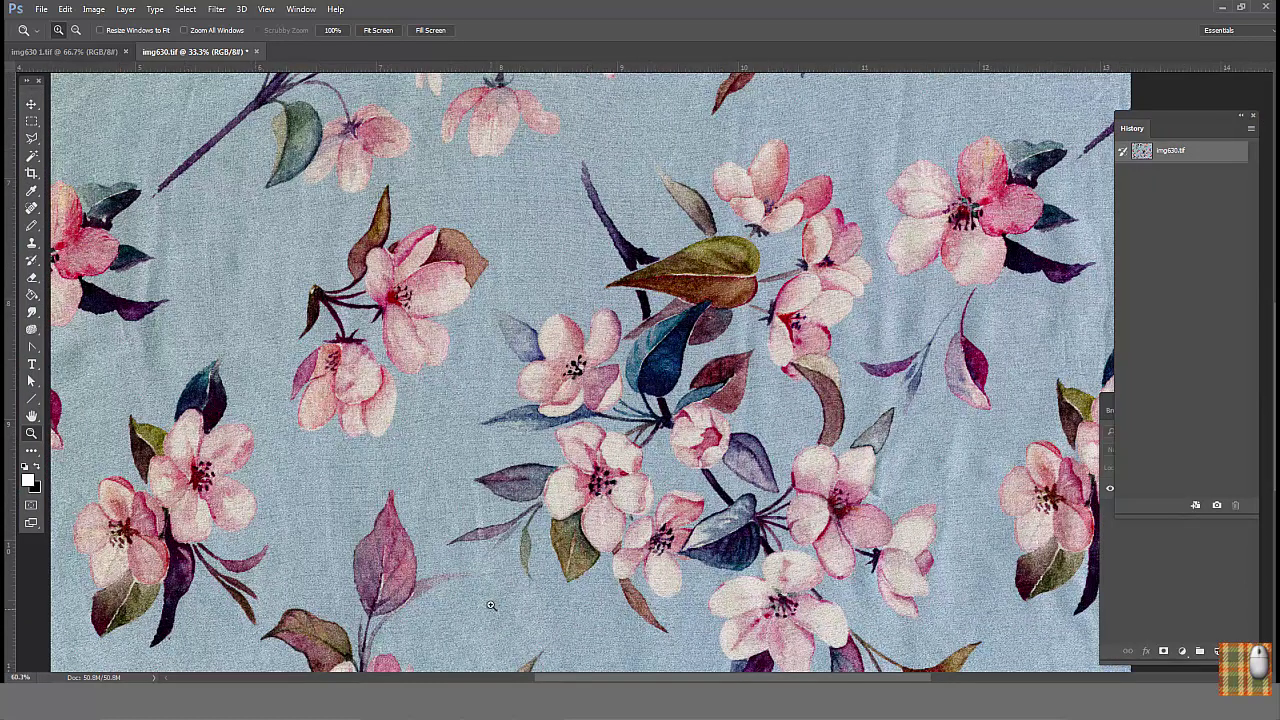
{"action": "scroll", "coordinate": [545, 500], "scroll_direction": "up", "scroll_amount": 4}
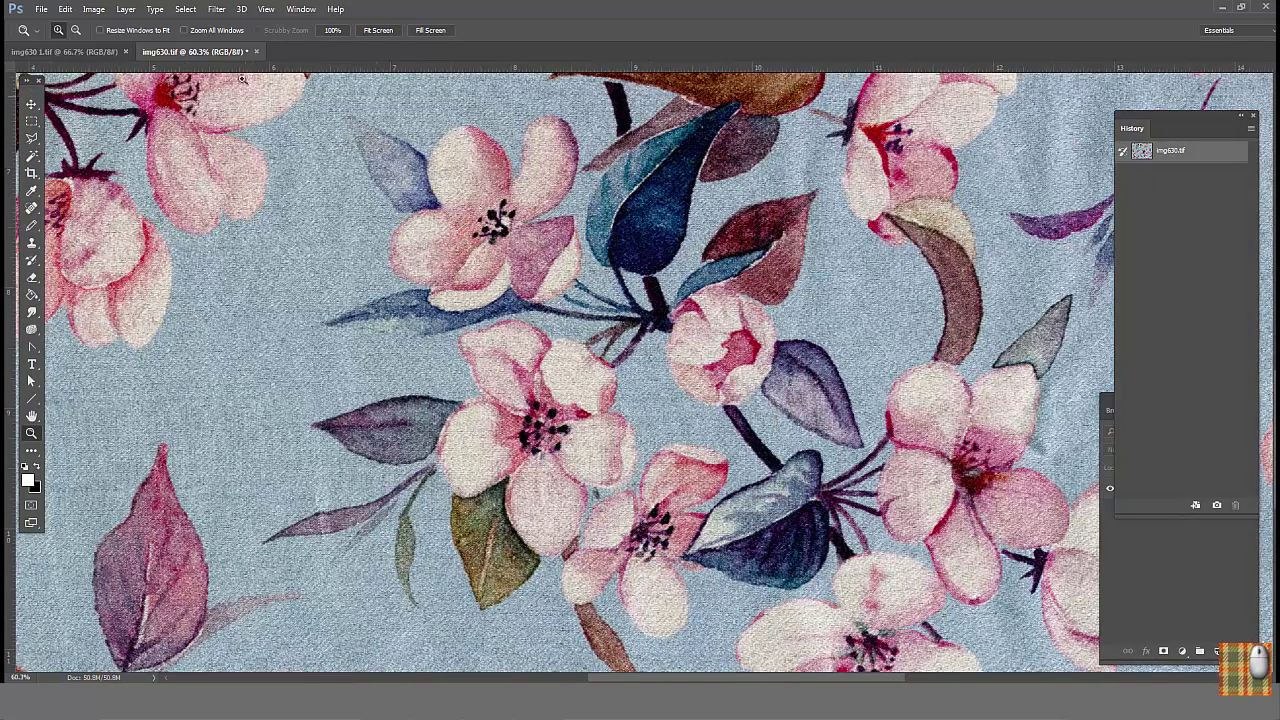
{"action": "left_click", "coordinate": [216, 10]}
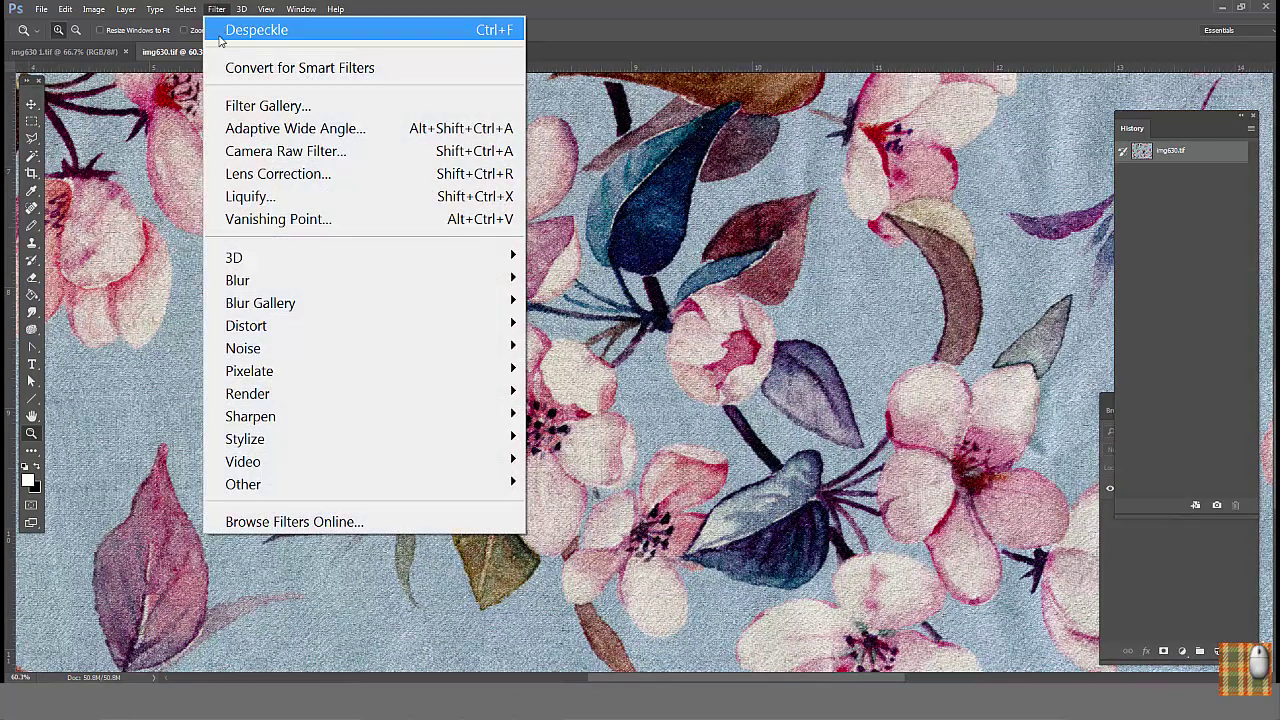
{"action": "mouse_move", "coordinate": [268, 346]}
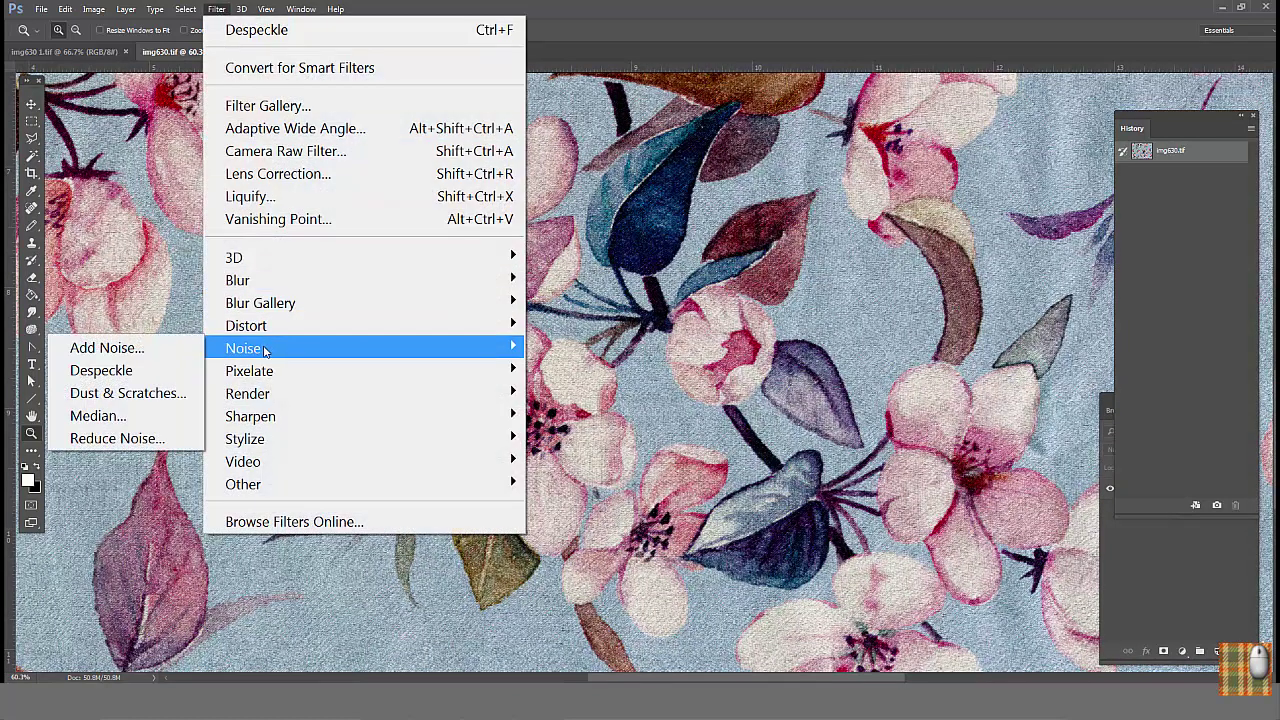
{"action": "left_click", "coordinate": [101, 370]}
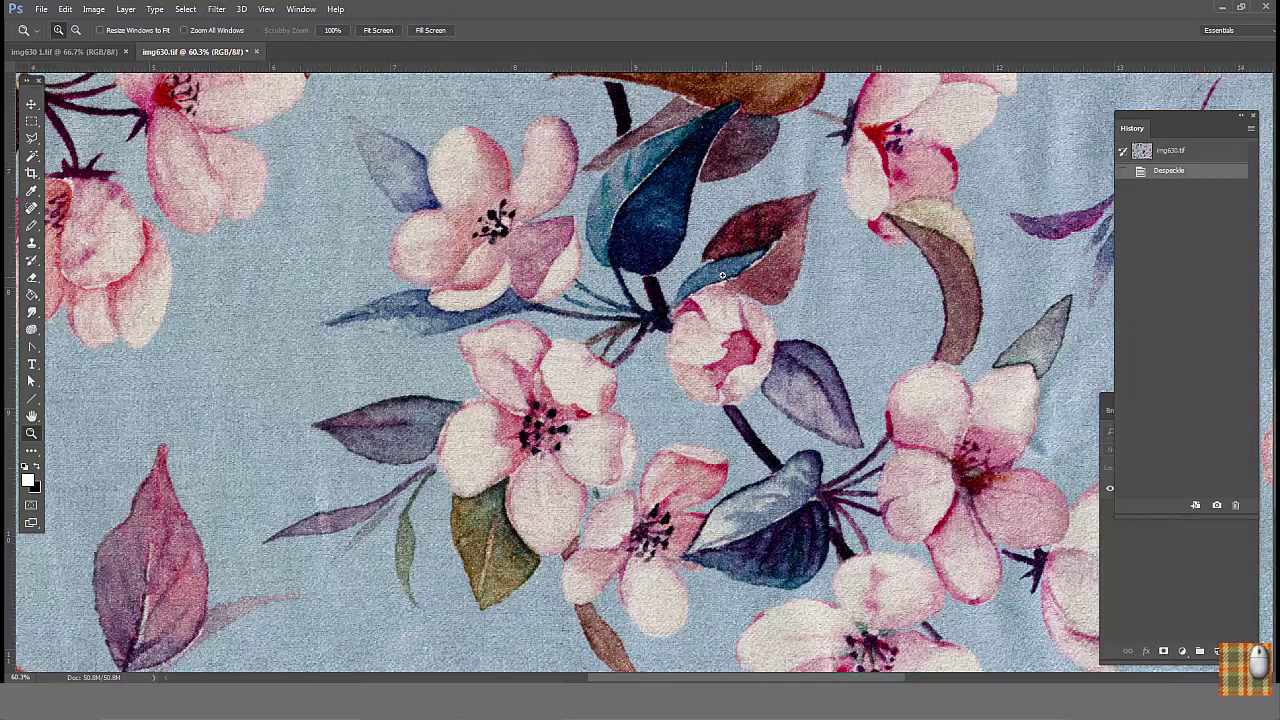
- Compare the central flower and its neighbouring leaf with and without the Despeckle filter
{"action": "left_click_drag", "start_coordinate": [722, 275], "coordinate": [412, 558]}
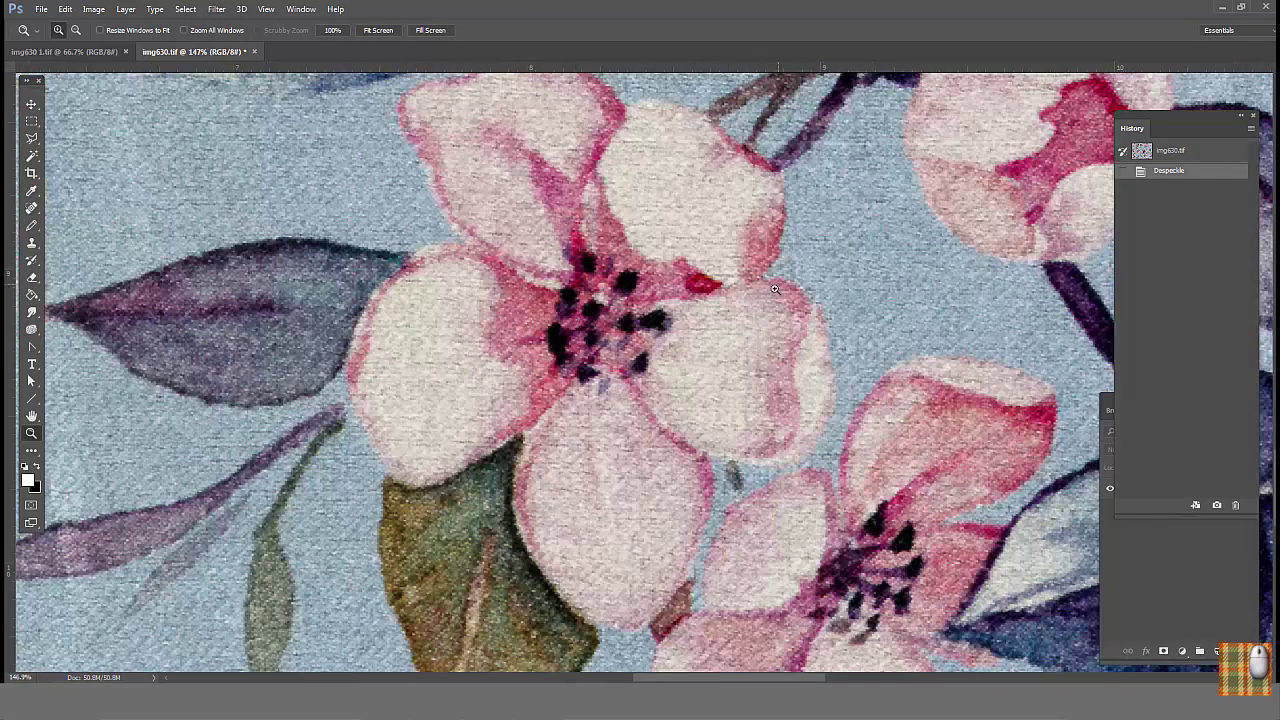
{"action": "left_click", "coordinate": [1175, 160]}
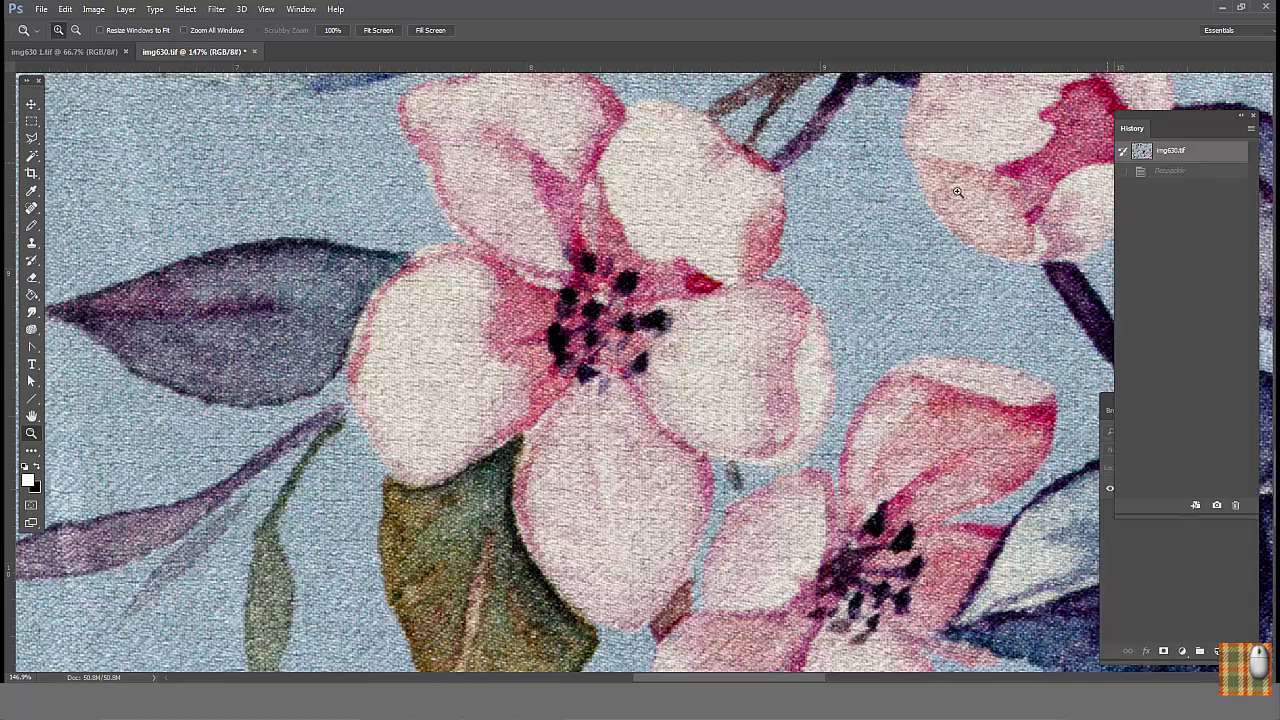
{"action": "left_click", "coordinate": [1182, 173]}
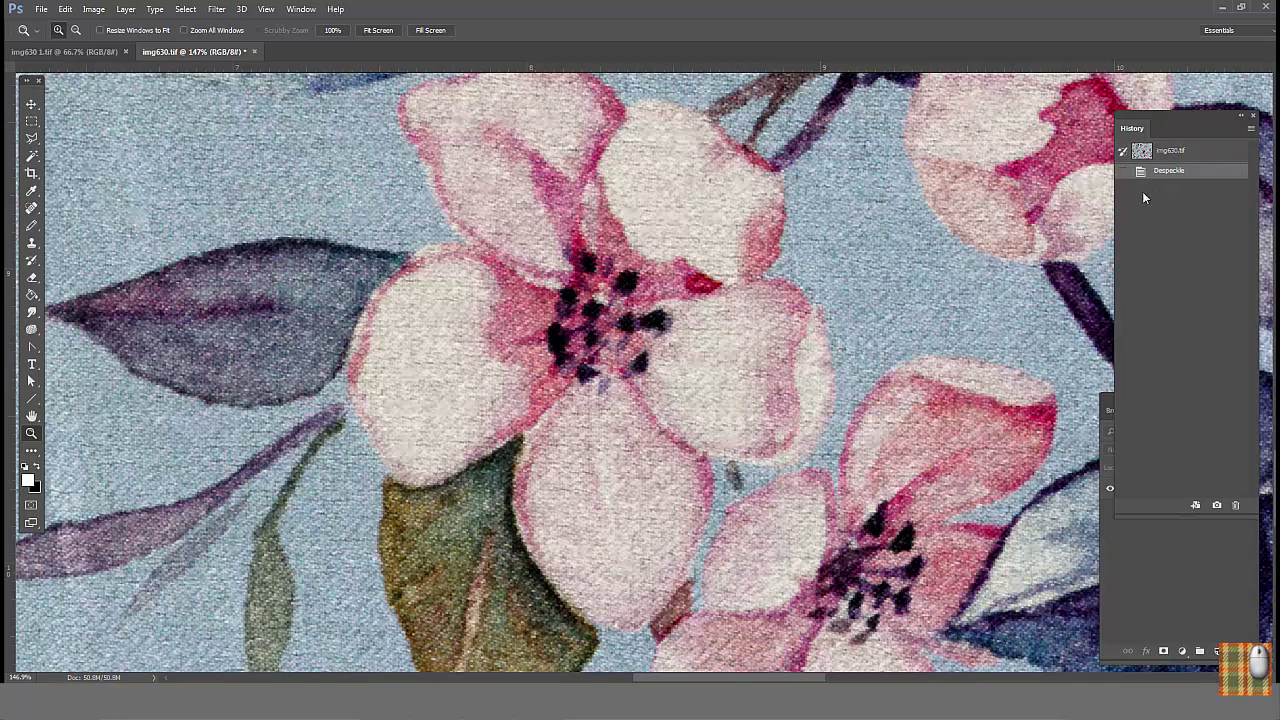
{"action": "left_click", "coordinate": [880, 255], "text": "alt"}
{"action": "left_click", "coordinate": [880, 255], "text": "alt"}
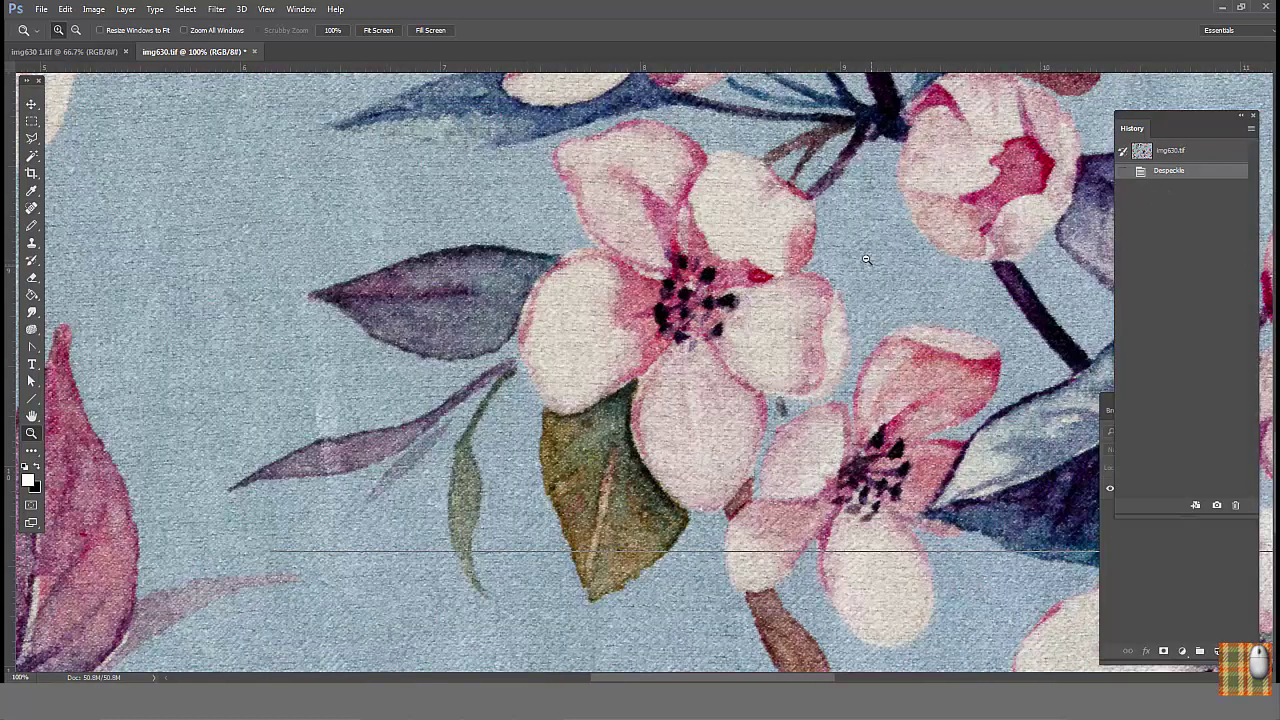
{"action": "left_click_drag", "start_coordinate": [858, 253], "coordinate": [702, 323]}
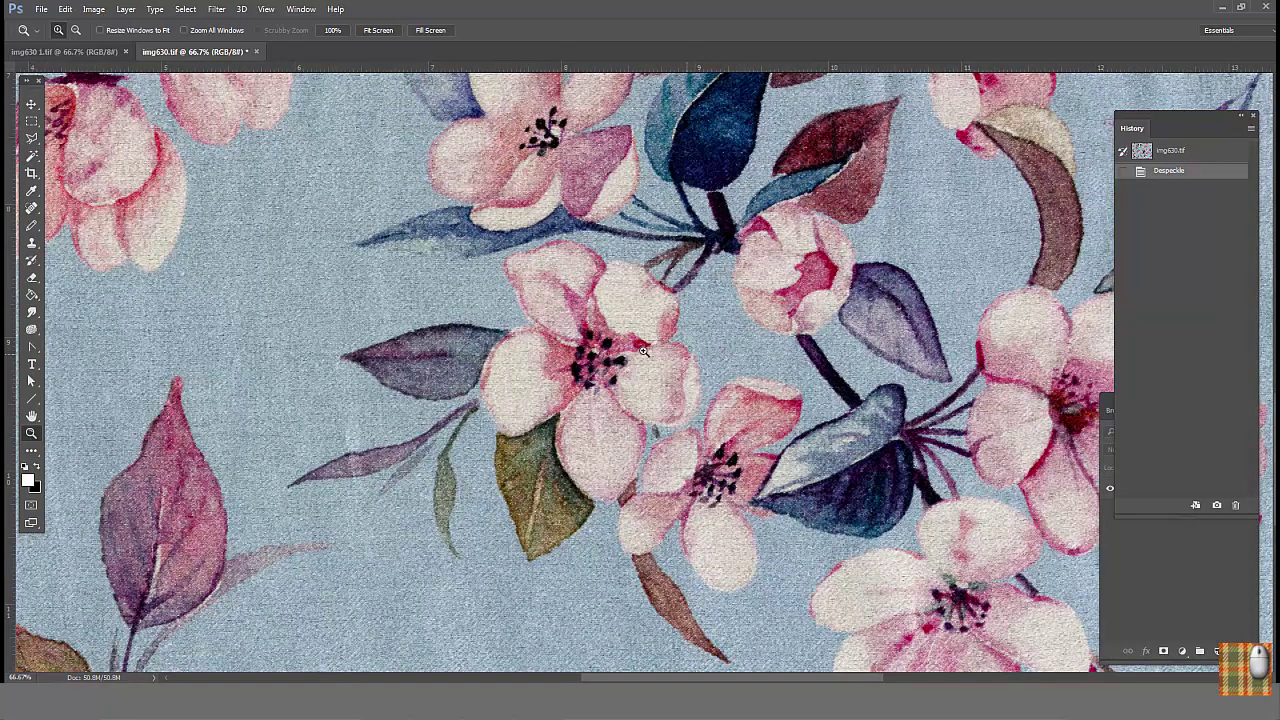
- Apply the Despeckle filter two more times and inspect the purple leaf and flower petals close up
{"action": "left_click", "coordinate": [217, 10]}
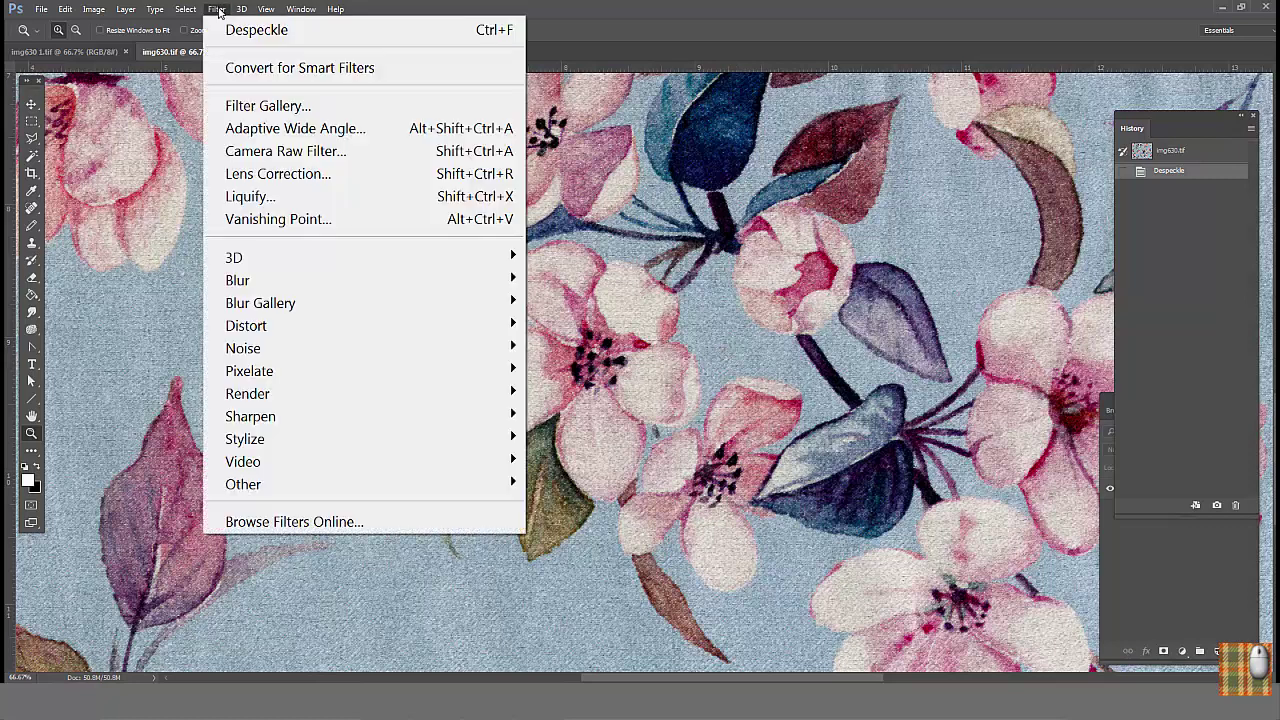
{"action": "left_click", "coordinate": [371, 31]}
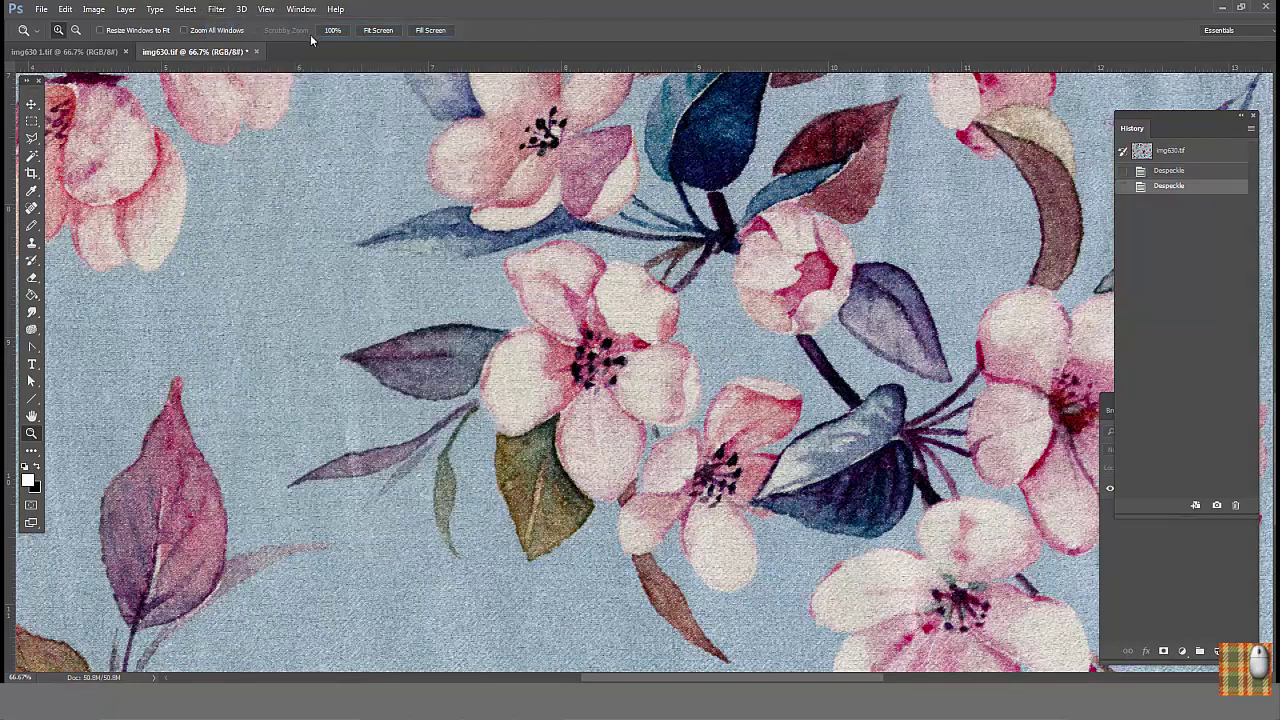
{"action": "left_click", "coordinate": [228, 12]}
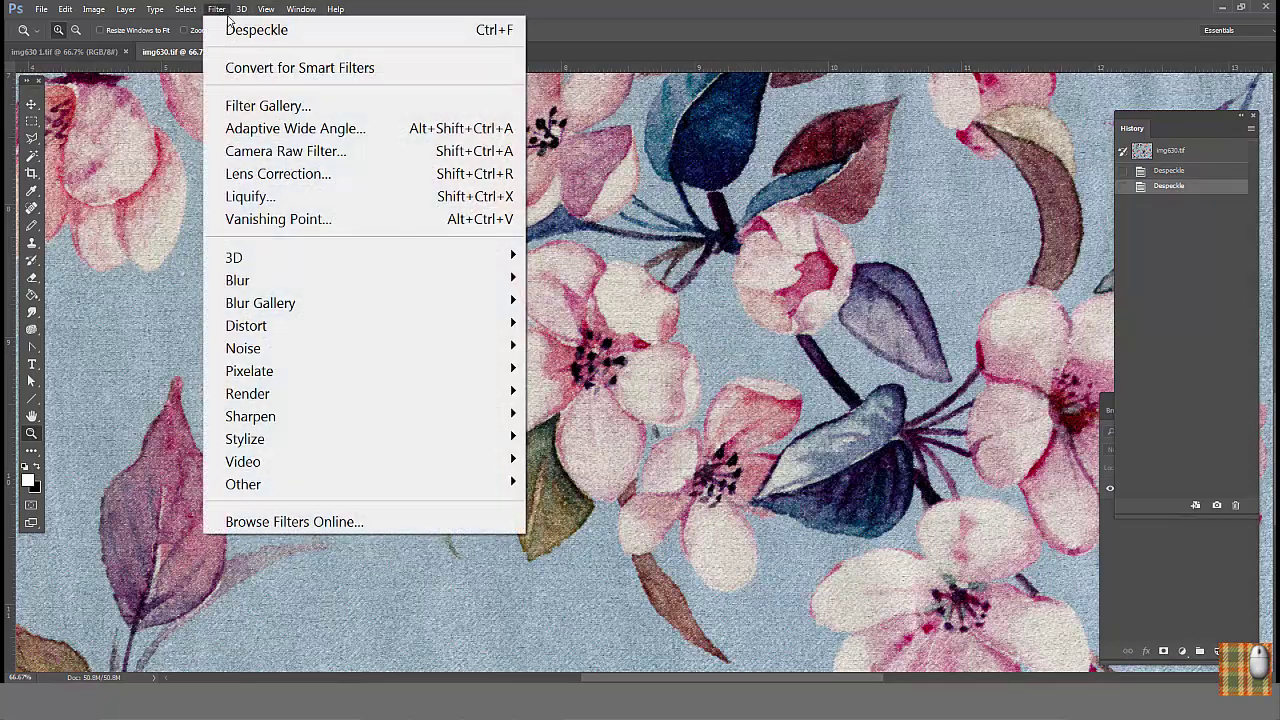
{"action": "left_click", "coordinate": [296, 30]}
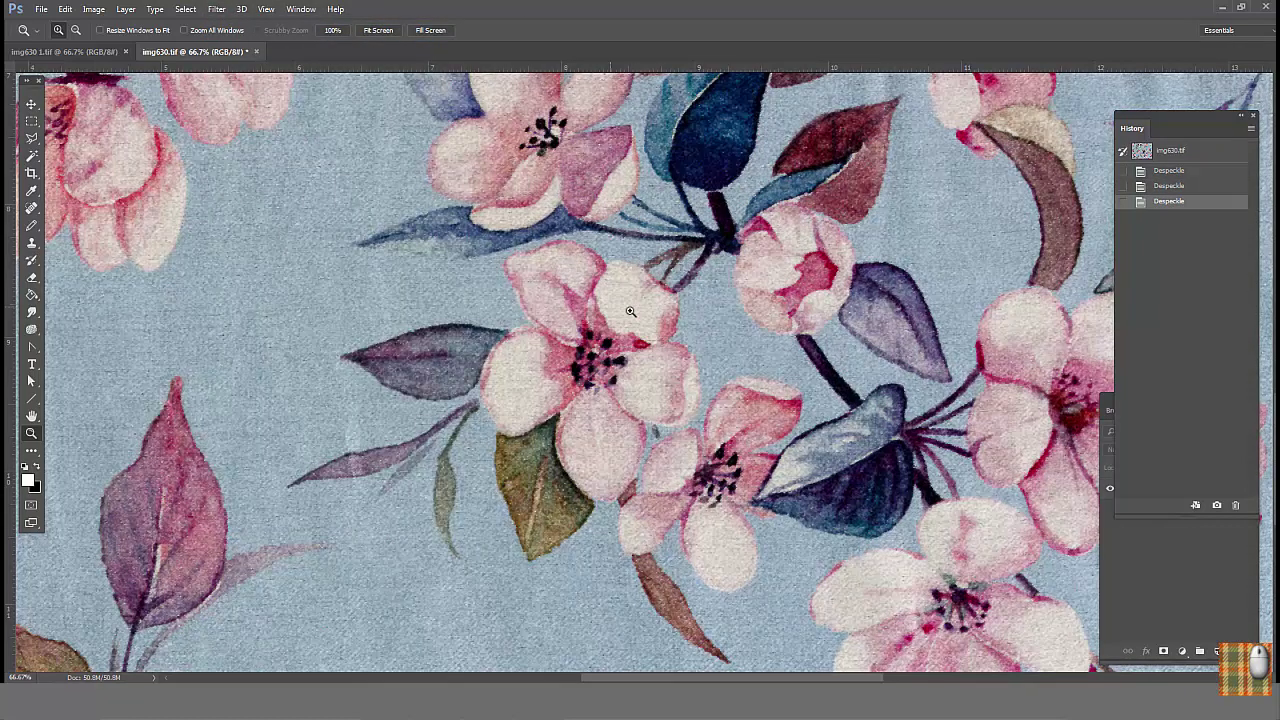
{"action": "scroll", "coordinate": [630, 311], "scroll_direction": "up", "scroll_amount": 2}
{"action": "scroll", "coordinate": [630, 311], "scroll_direction": "right", "scroll_amount": 2}
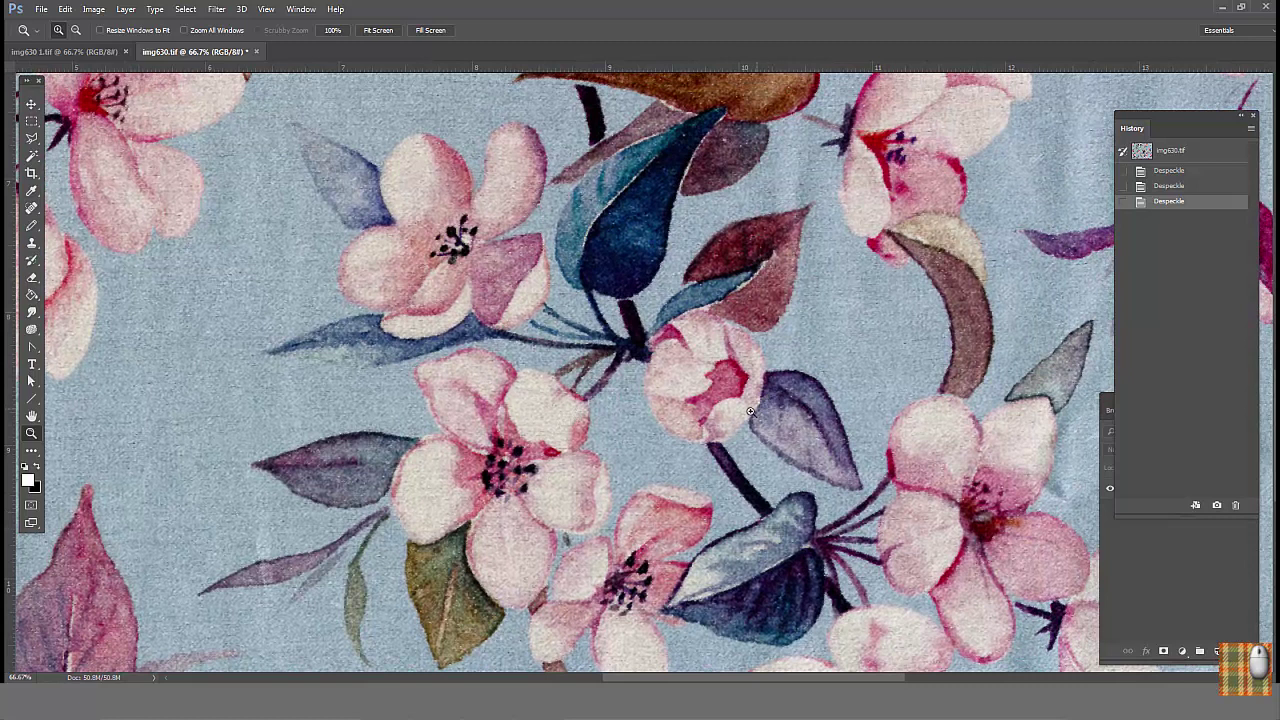
{"action": "left_click_drag", "start_coordinate": [585, 300], "coordinate": [290, 518]}
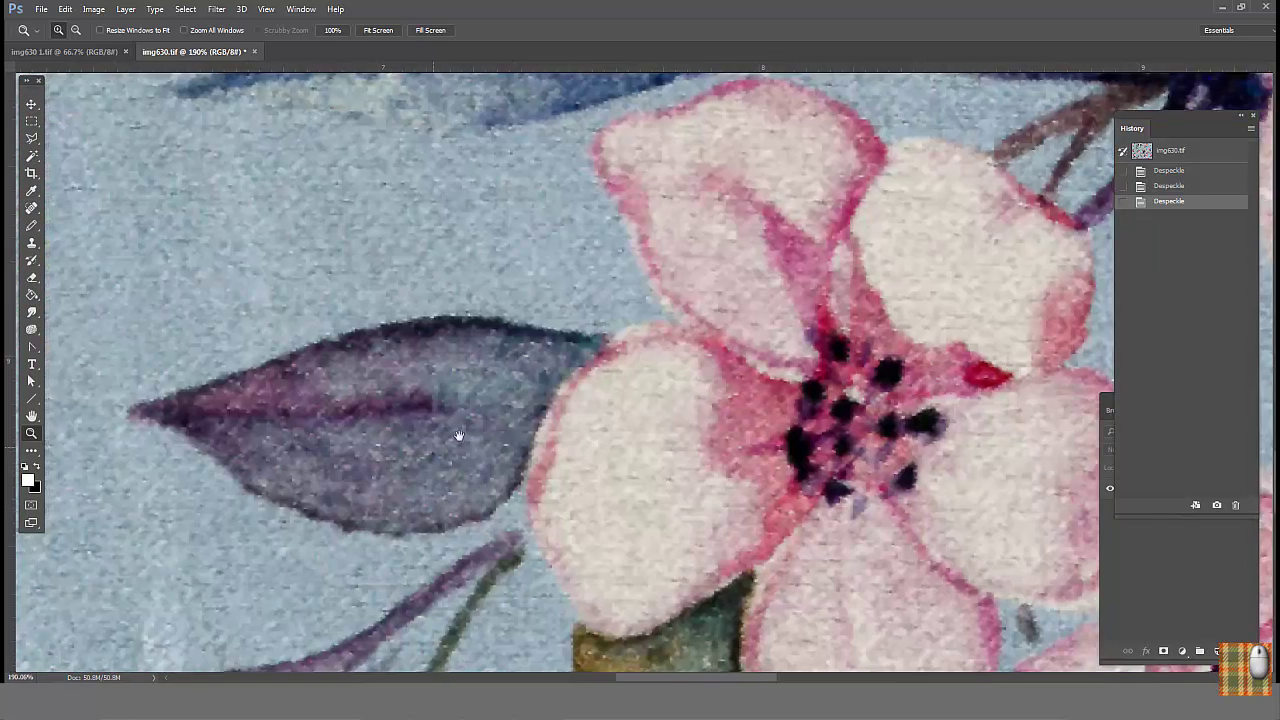
{"action": "scroll", "coordinate": [480, 355], "scroll_direction": "down", "scroll_amount": 1}
{"action": "scroll", "coordinate": [480, 355], "scroll_direction": "left", "scroll_amount": 1}
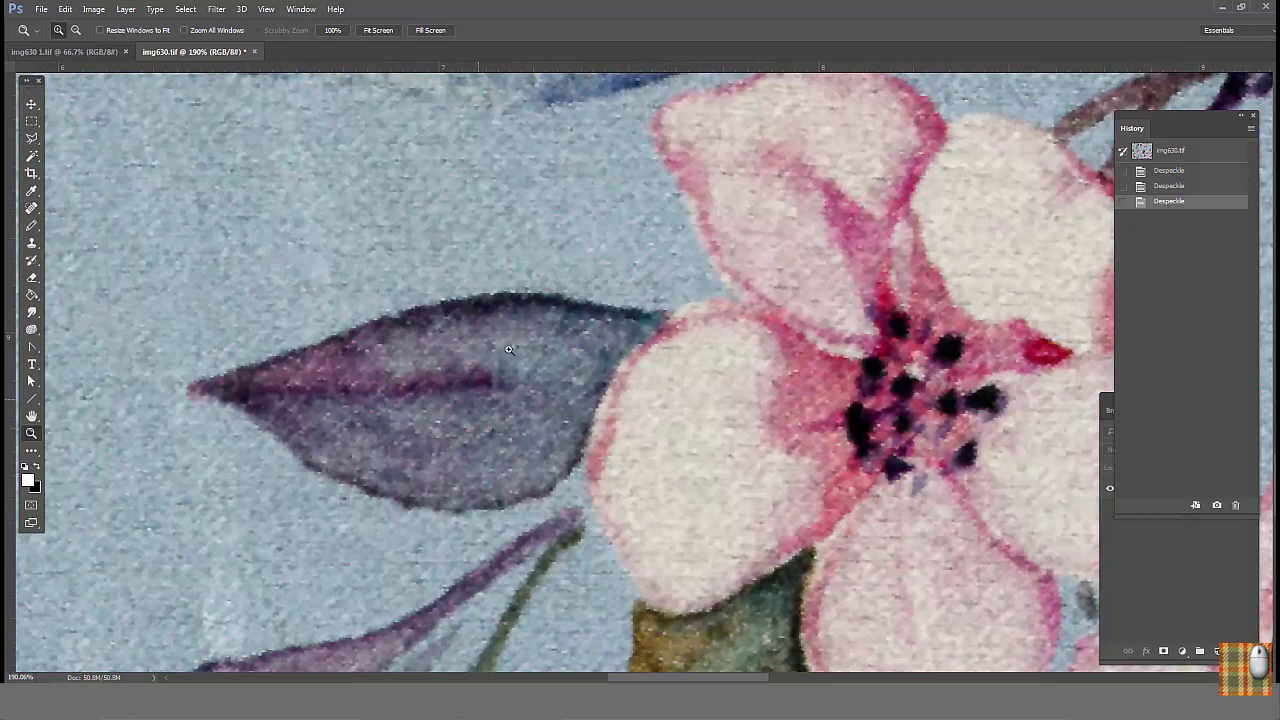
{"action": "scroll", "coordinate": [536, 251], "scroll_direction": "up", "scroll_amount": 2}
- Apply a Motion Blur at an angle of -45° with a distance of 6 pixels
{"action": "left_click", "coordinate": [216, 9]}
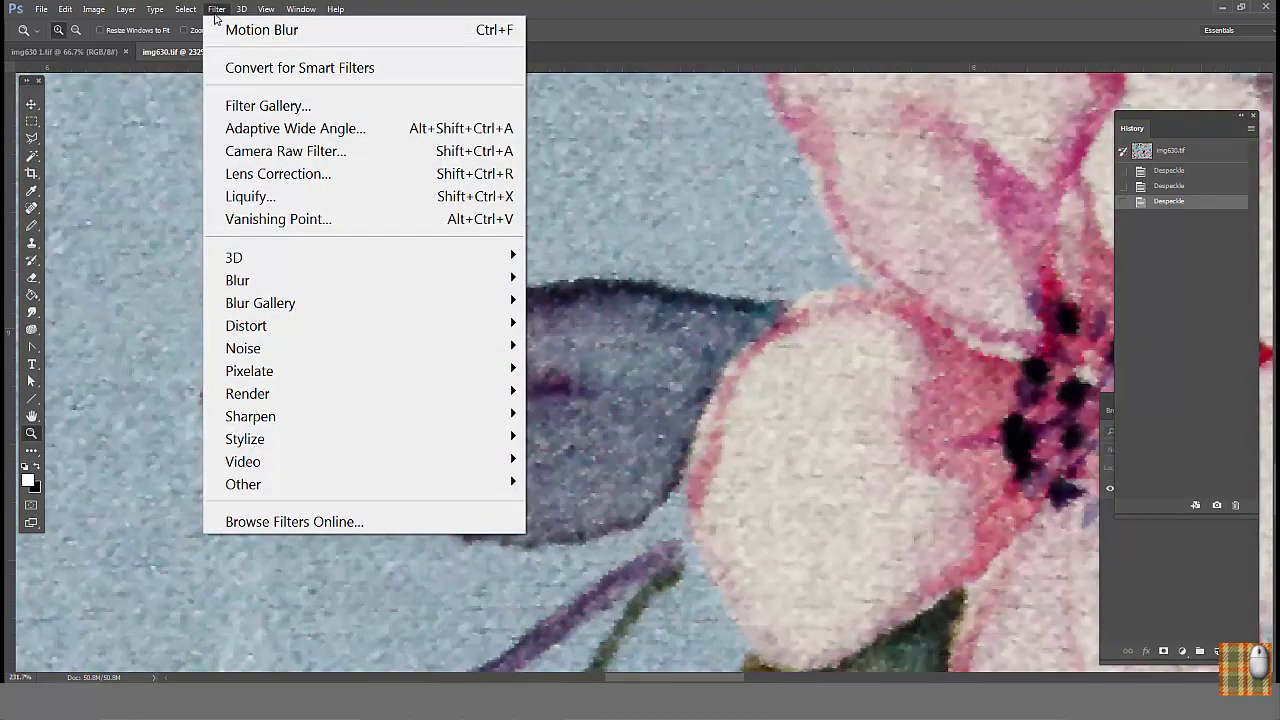
{"action": "mouse_move", "coordinate": [258, 281]}
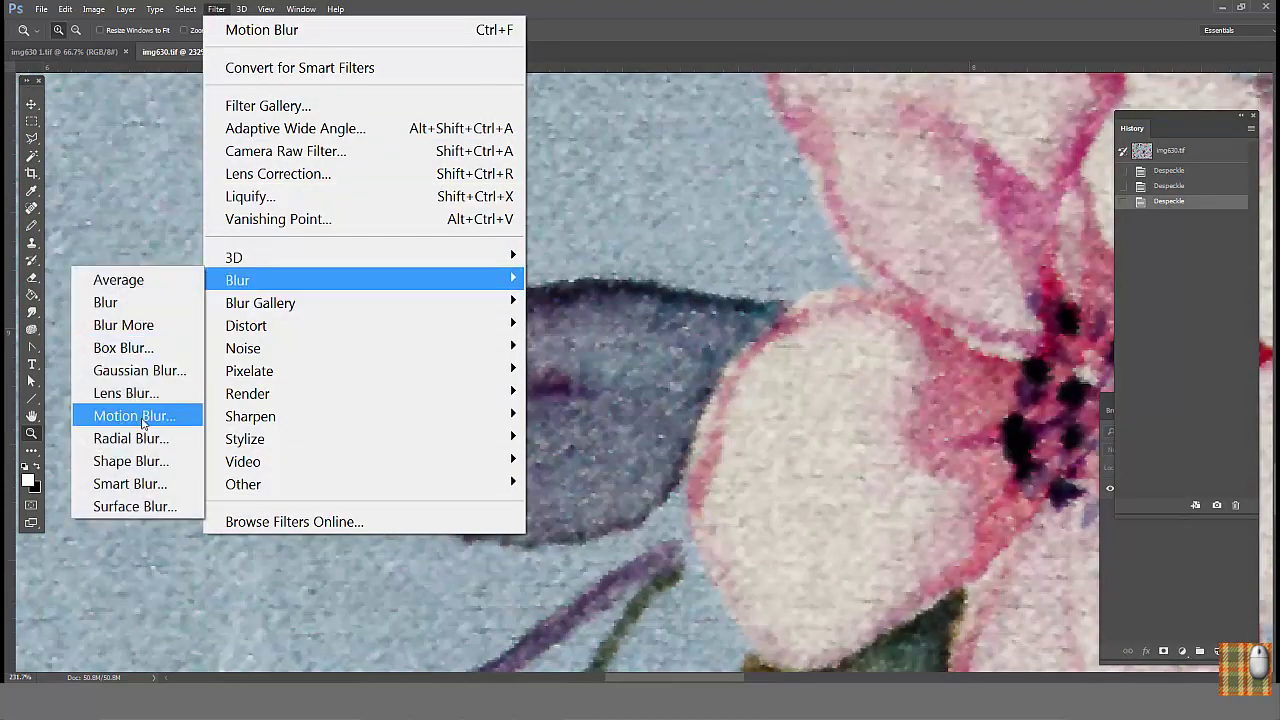
{"action": "left_click", "coordinate": [142, 416]}
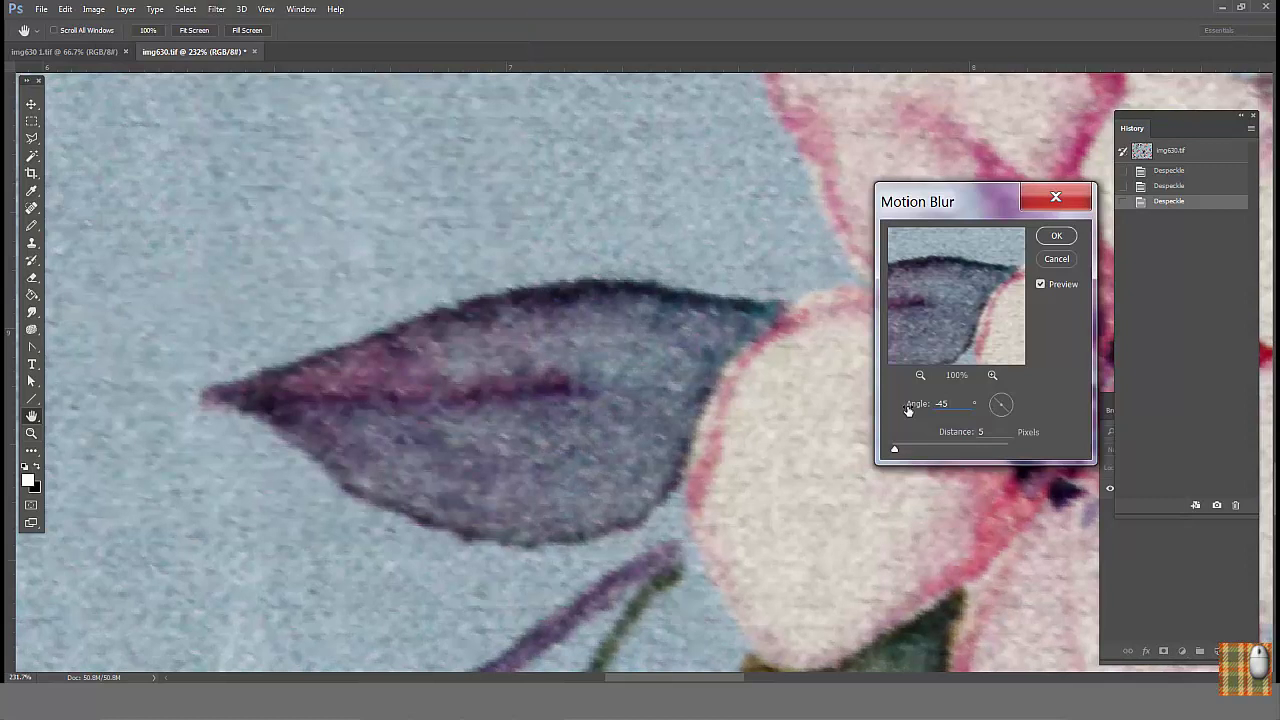
{"action": "mouse_move", "coordinate": [894, 449]}
{"action": "left_mouse_down"}
{"action": "mouse_move", "coordinate": [908, 451]}
{"action": "mouse_move", "coordinate": [896, 453]}
{"action": "left_mouse_up"}
{"action": "key", "text": "ctrl+1"}
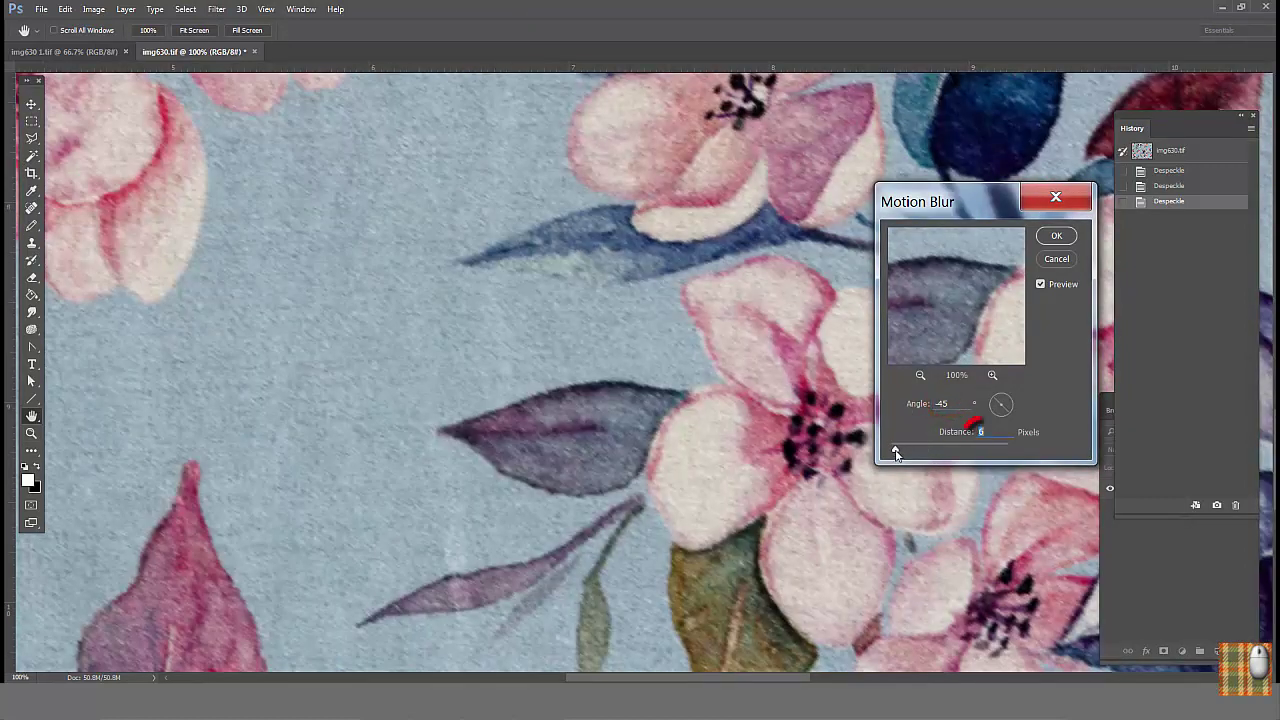
{"action": "left_click", "coordinate": [981, 432]}
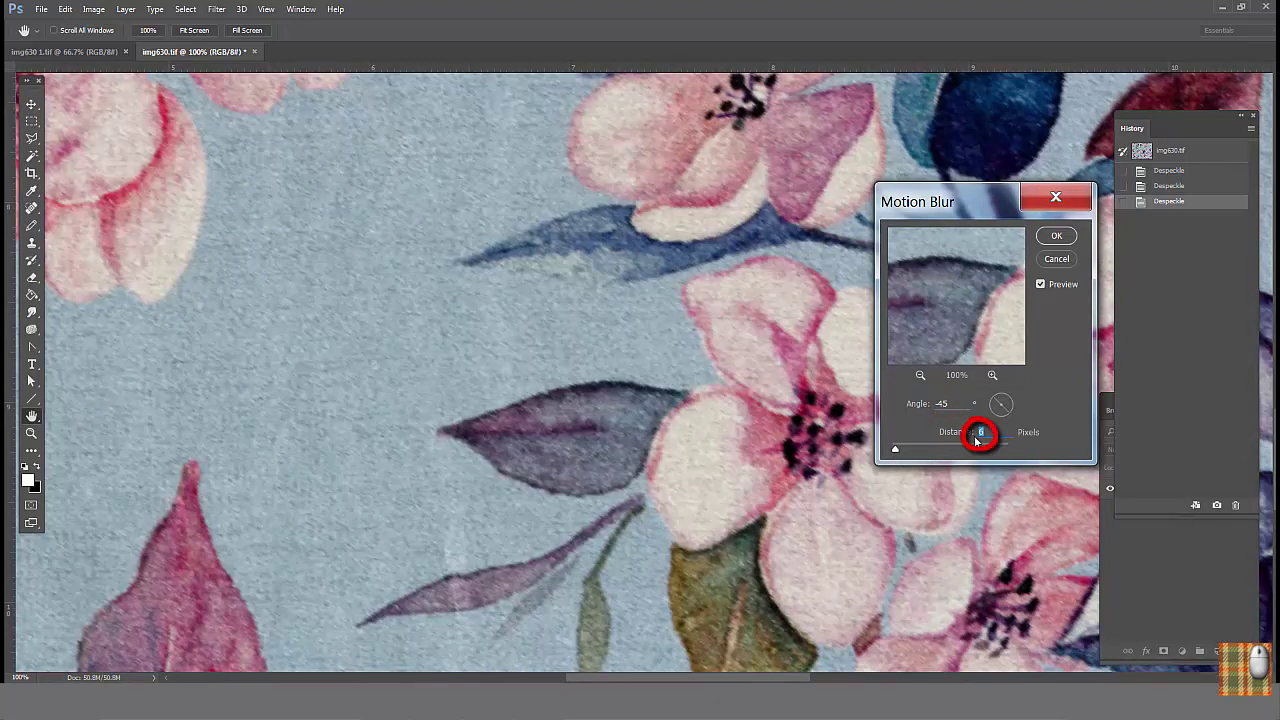
{"action": "left_click", "coordinate": [1057, 237]}
- Apply the Dust & Scratches filter with a Radius of 3 pixels and a lower Threshold
{"action": "left_click", "coordinate": [217, 9]}
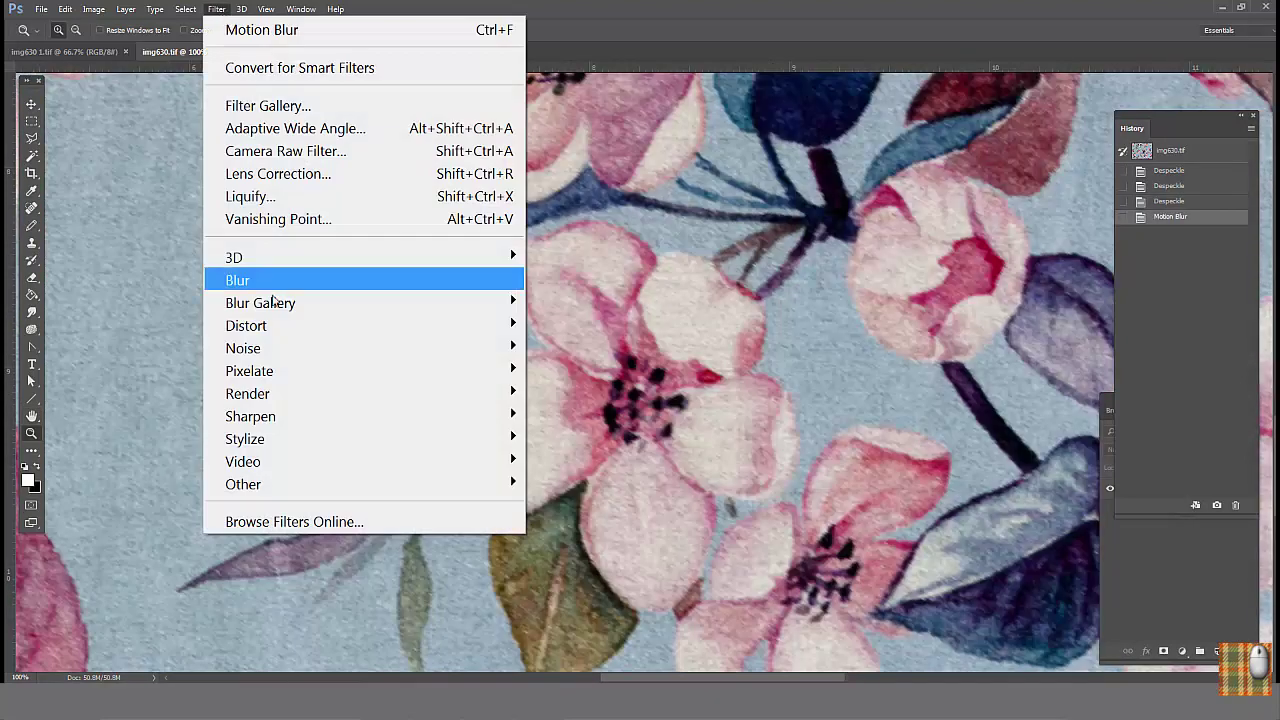
{"action": "mouse_move", "coordinate": [262, 352]}
{"action": "left_click", "coordinate": [150, 392]}
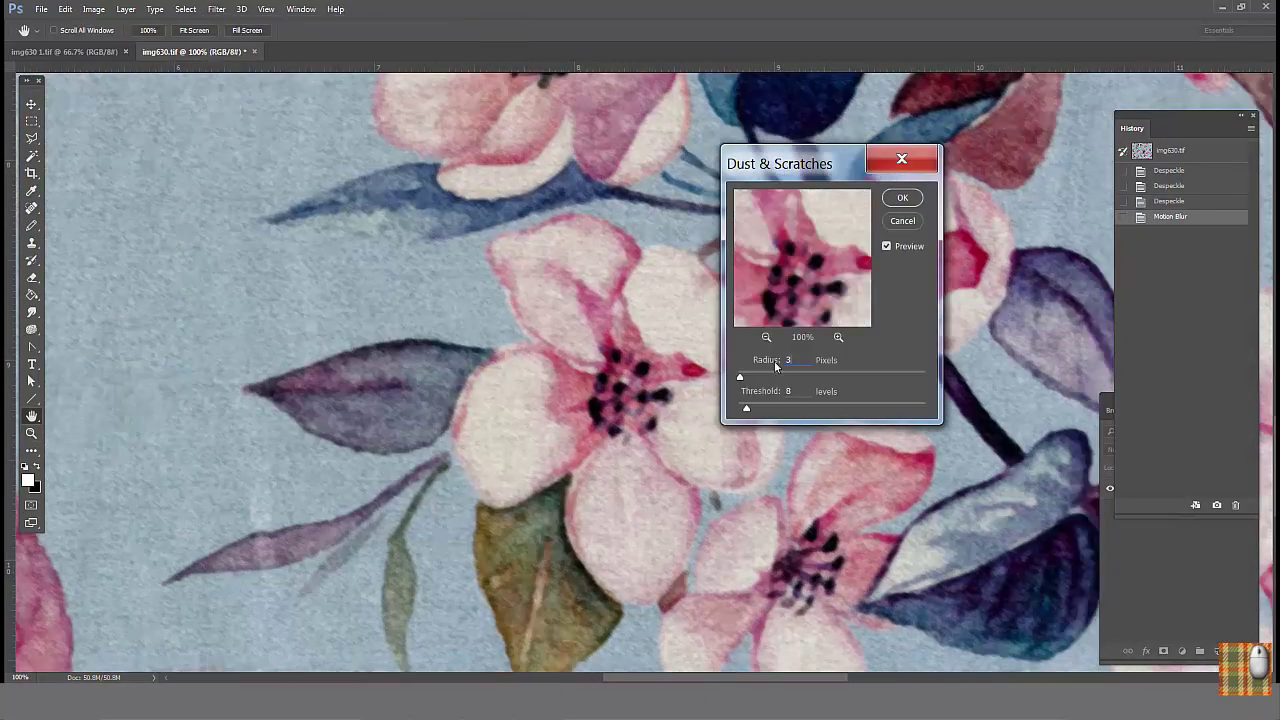
{"action": "left_click", "coordinate": [787, 361]}
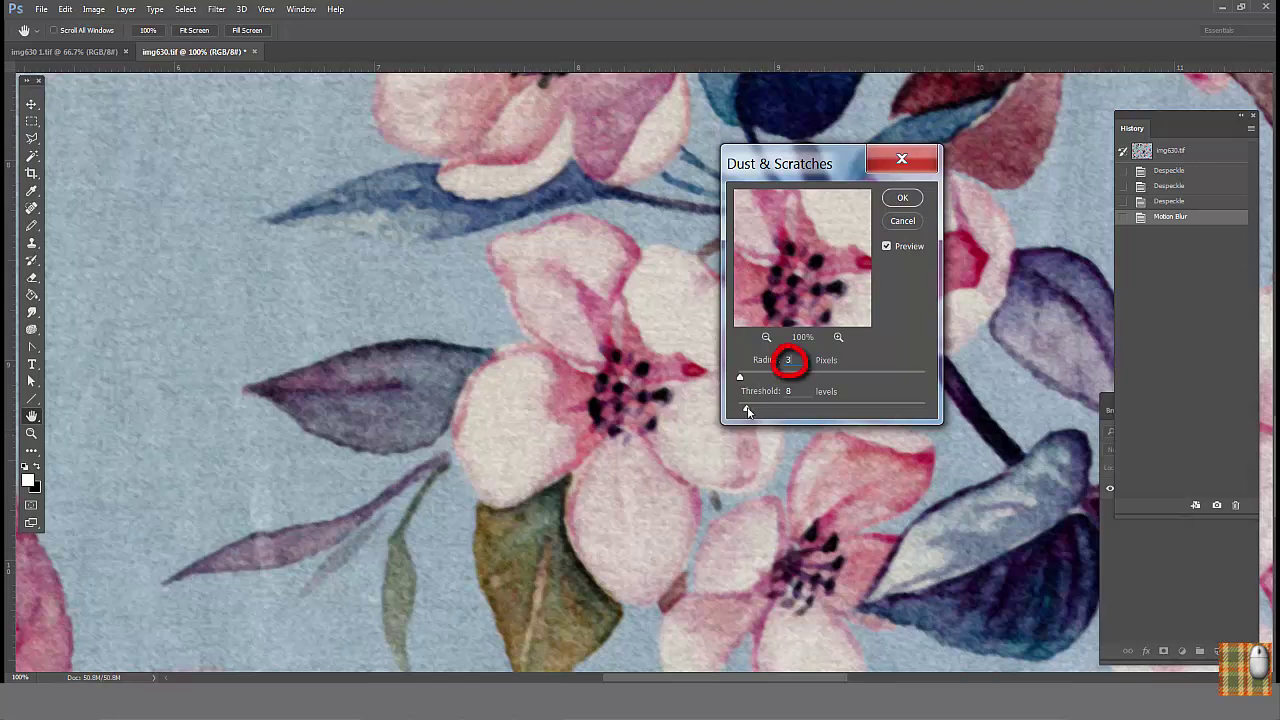
{"action": "left_click", "coordinate": [788, 391]}
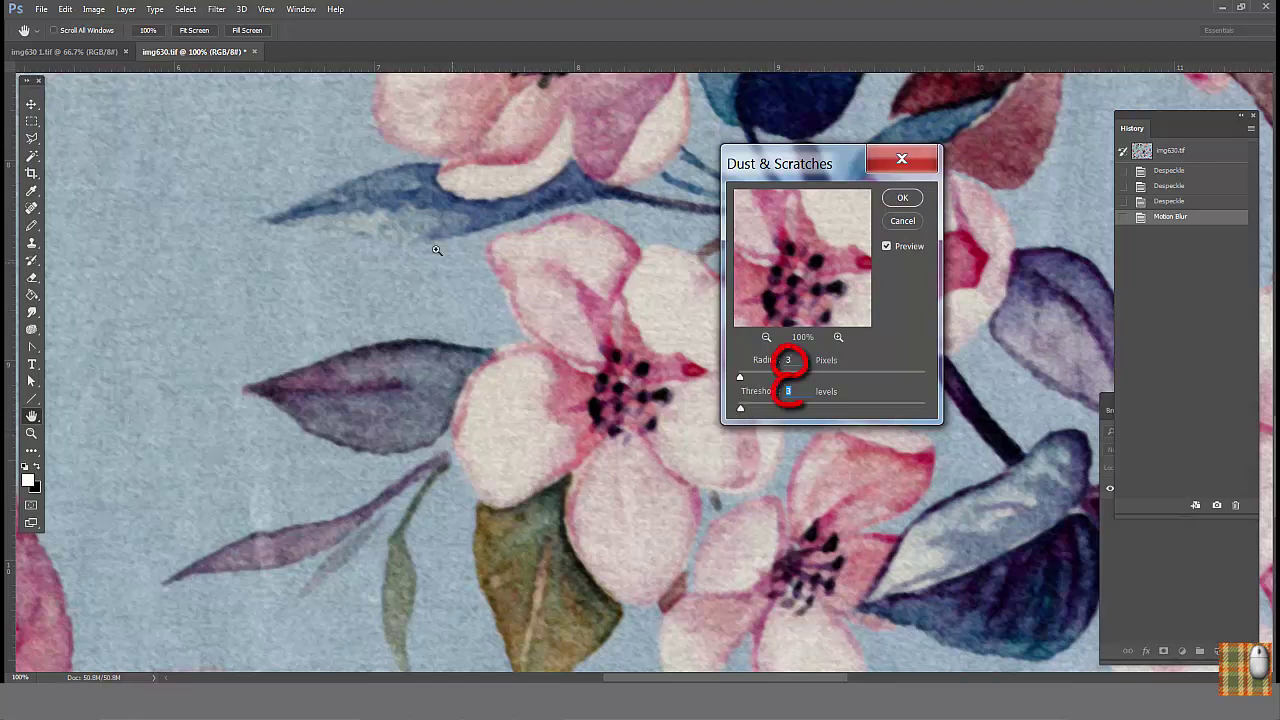
{"action": "scroll", "coordinate": [650, 448], "scroll_direction": "up", "scroll_amount": 3}
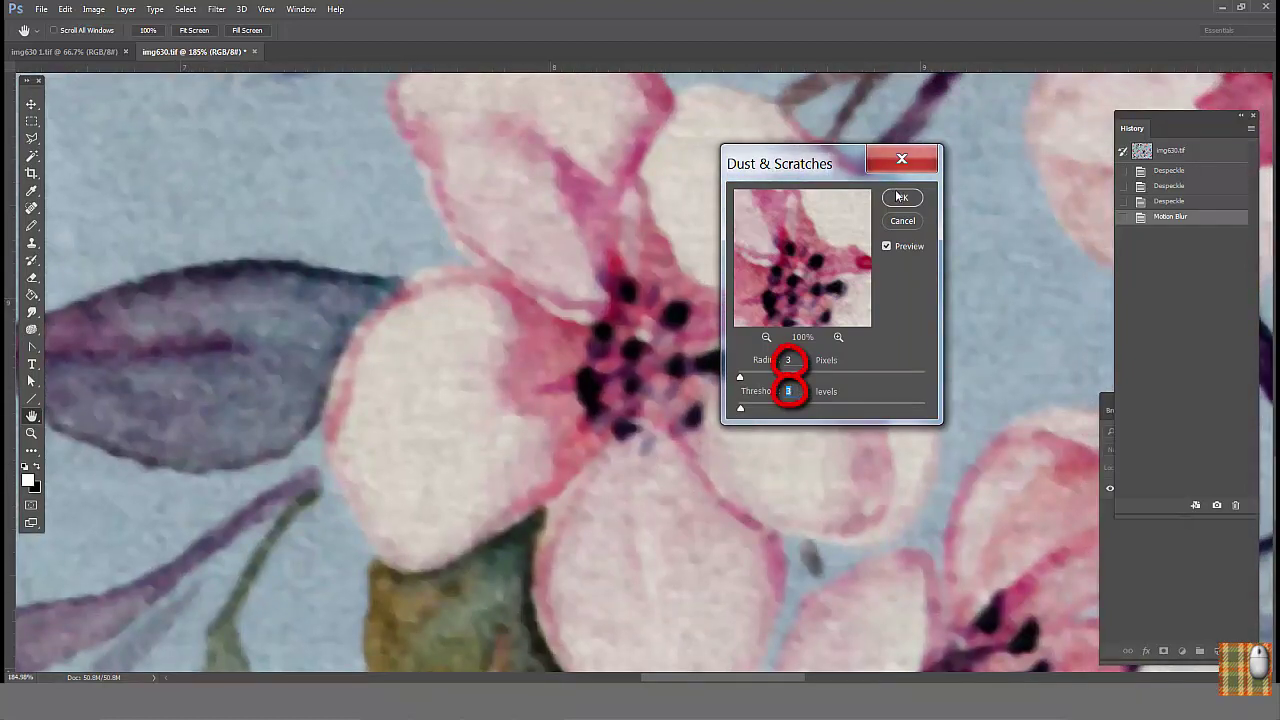
{"action": "left_click", "coordinate": [900, 197]}
{"action": "double_click", "coordinate": [31, 433]}
- Apply Despeckle once more on top of the Dust & Scratches result and look over the design
{"action": "left_click", "coordinate": [216, 9]}
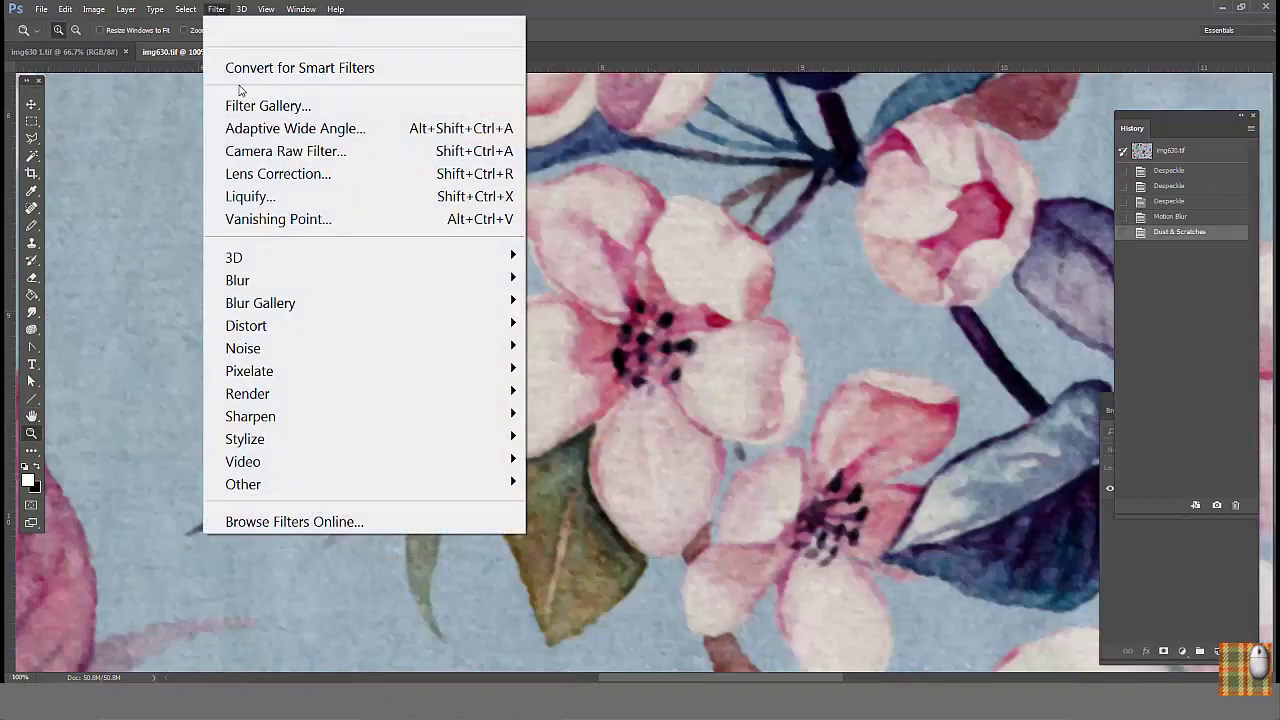
{"action": "mouse_move", "coordinate": [250, 348]}
{"action": "left_click", "coordinate": [100, 369]}
{"action": "left_click_drag", "start_coordinate": [597, 331], "coordinate": [489, 314]}
{"action": "scroll", "coordinate": [751, 380], "scroll_direction": "down", "scroll_amount": 3}
{"action": "left_click_drag", "start_coordinate": [757, 374], "coordinate": [651, 403]}
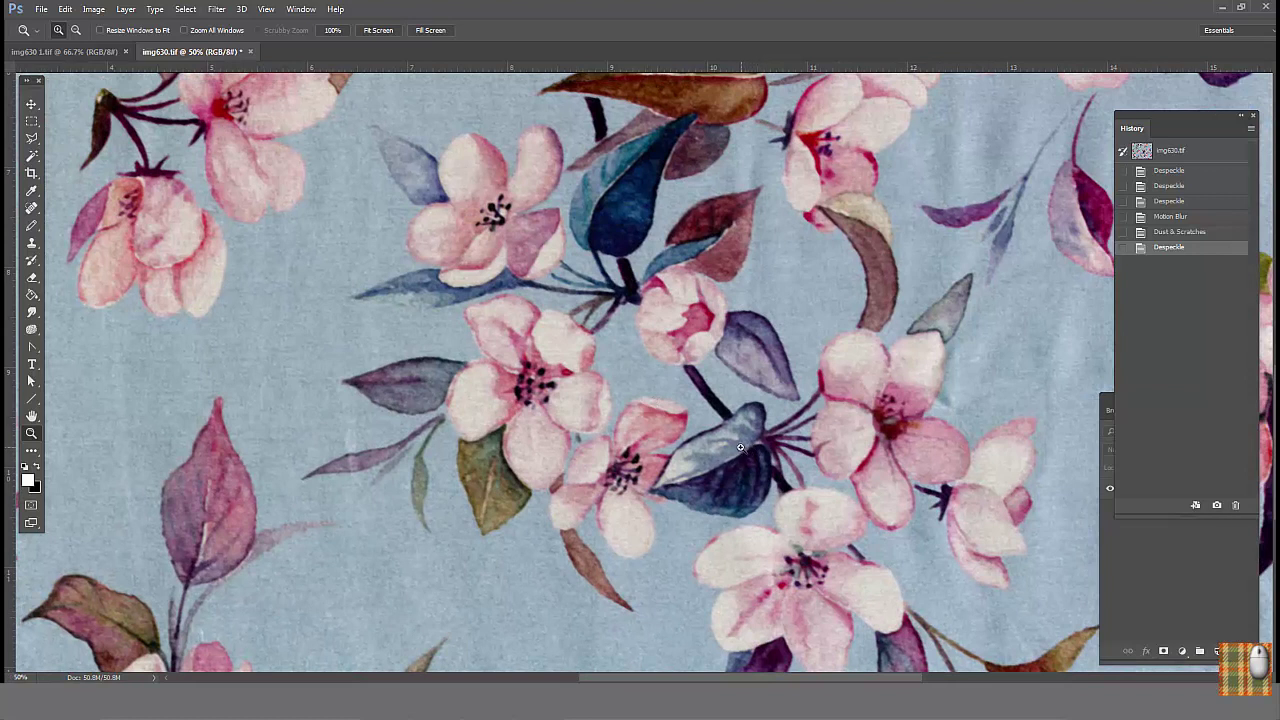
- Convert img630.tif to Indexed Color with a Local (Selective) palette of 18 colors and 50% Diffusion dither
{"action": "left_click", "coordinate": [65, 51]}
{"action": "left_click", "coordinate": [93, 9]}
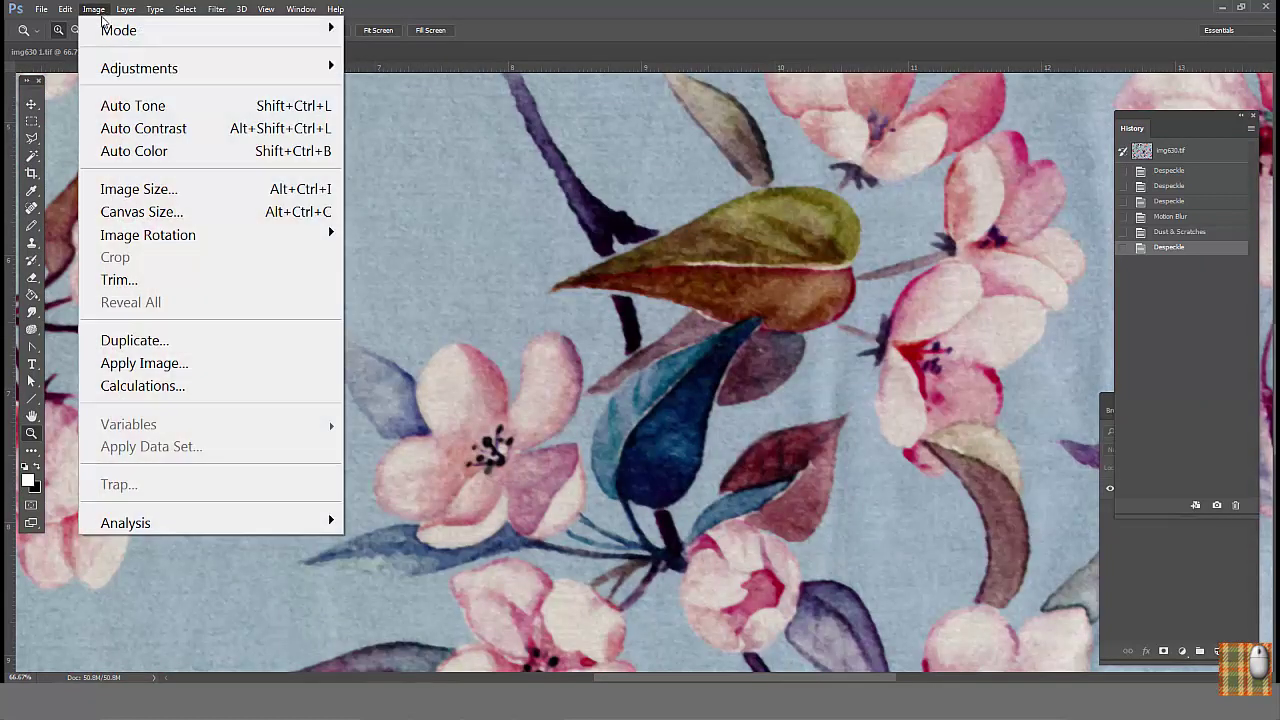
{"action": "mouse_move", "coordinate": [118, 30]}
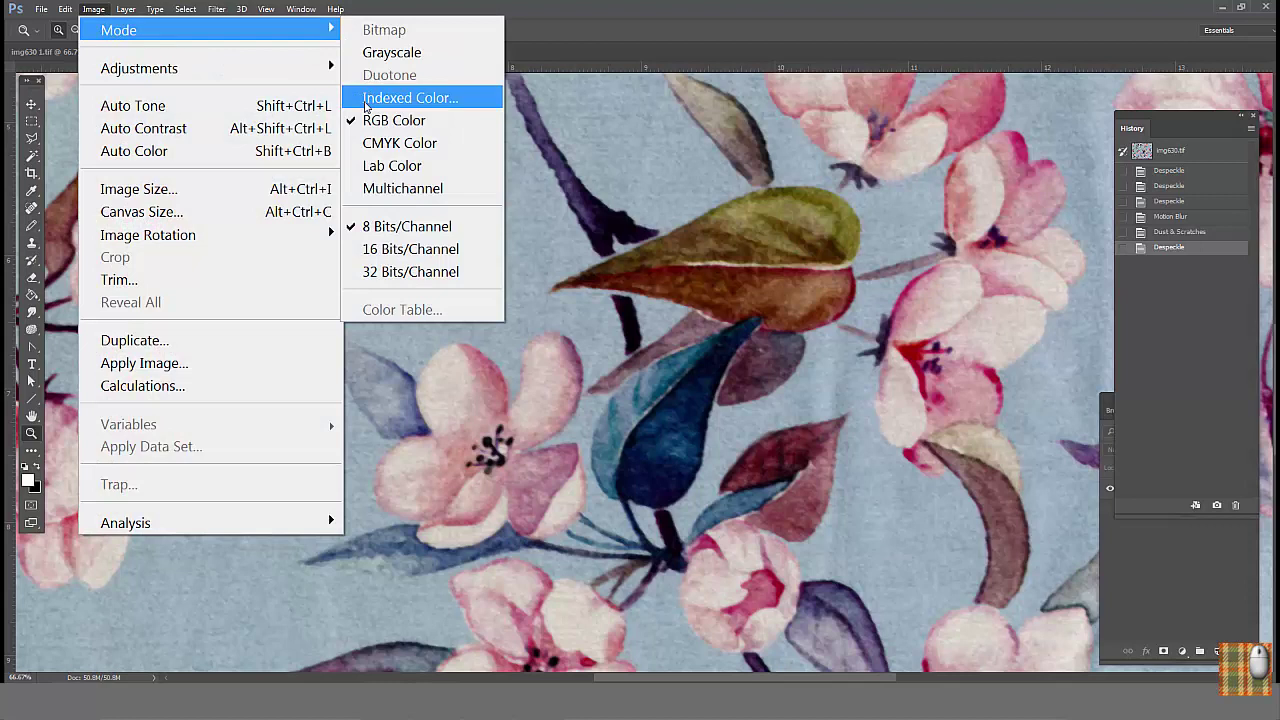
{"action": "left_click", "coordinate": [366, 106]}
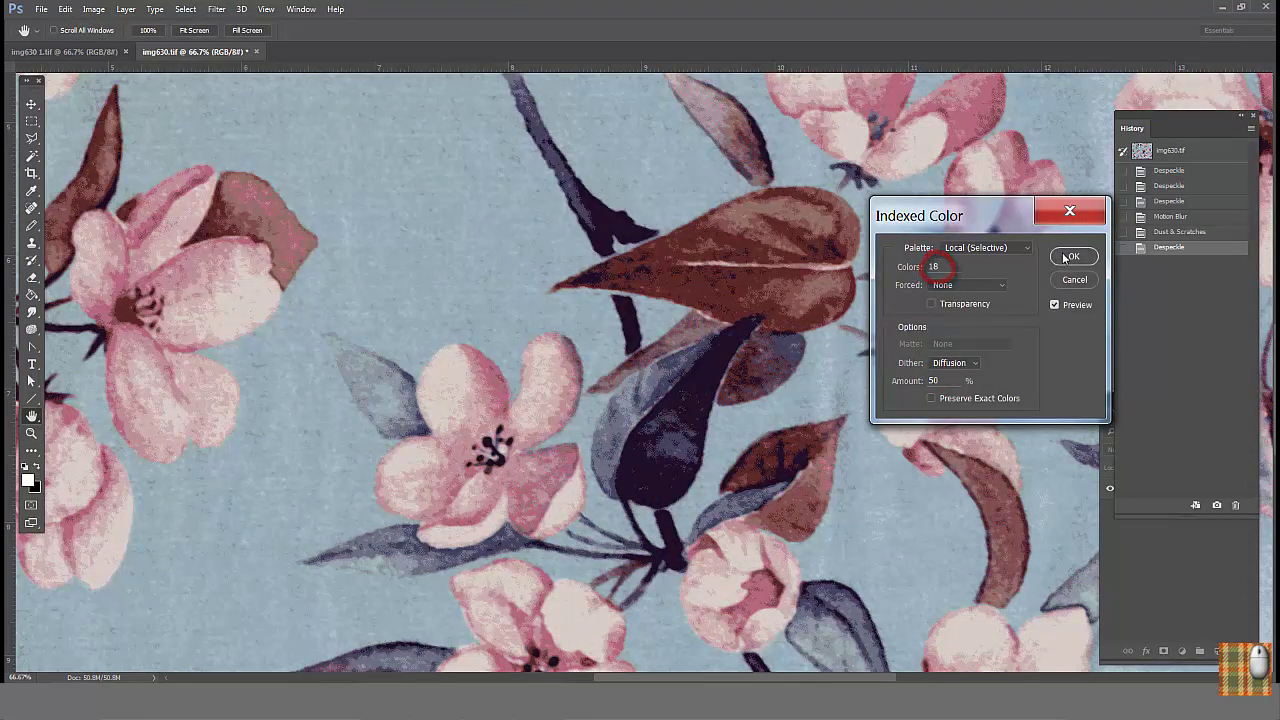
{"action": "left_click", "coordinate": [1072, 257]}
{"action": "key", "text": "ctrl+minus"}
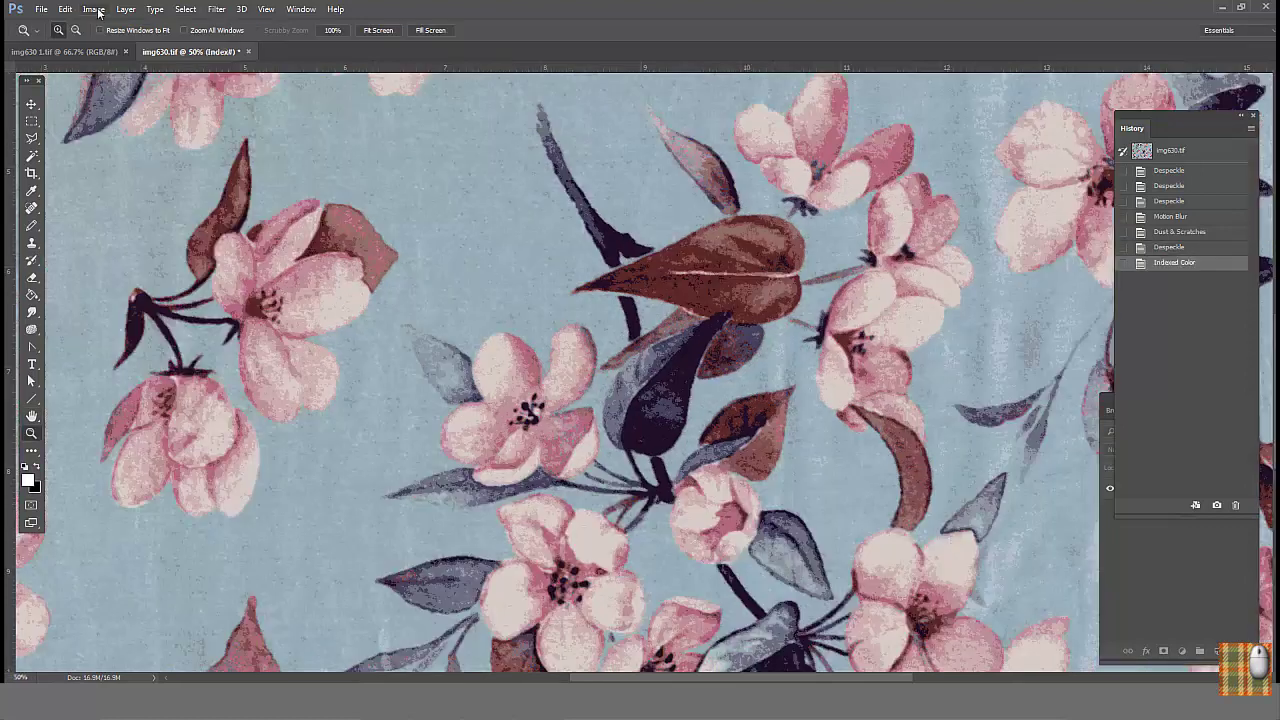
- Edit the light blue background entries in the color table of the indexed img630.tif
{"action": "left_click", "coordinate": [93, 9]}
{"action": "mouse_move", "coordinate": [200, 30]}
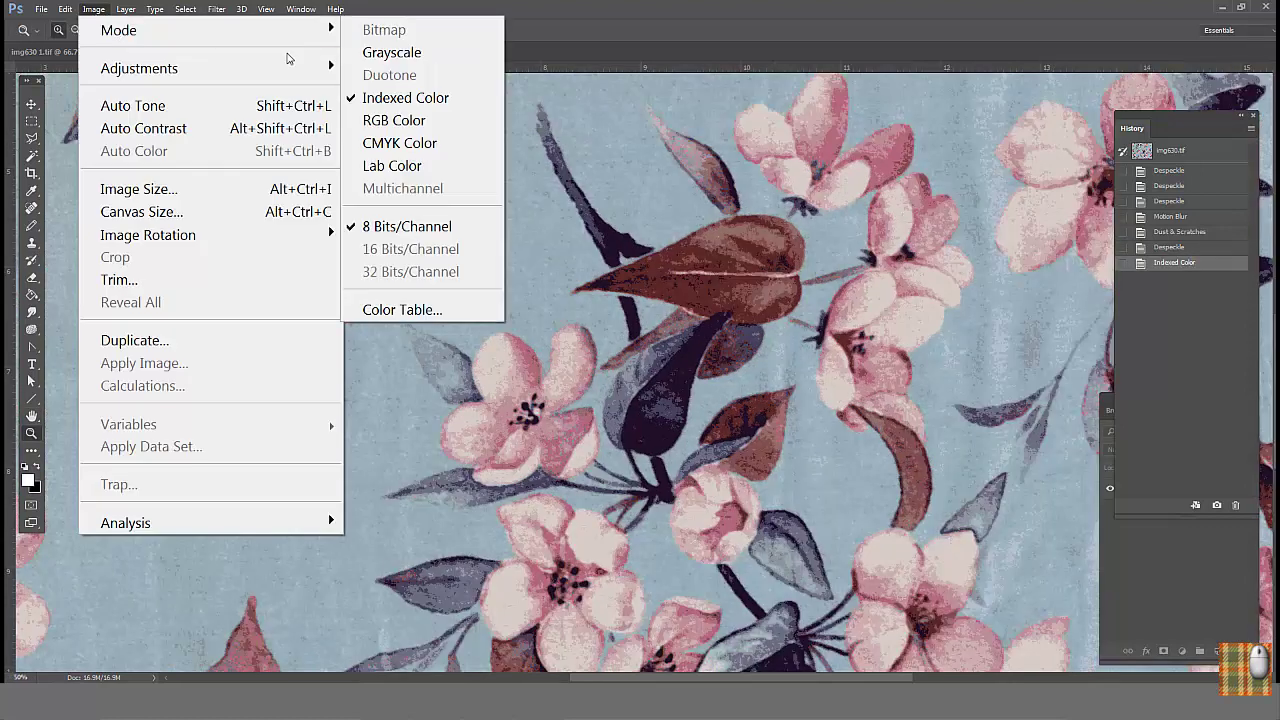
{"action": "left_click", "coordinate": [420, 317]}
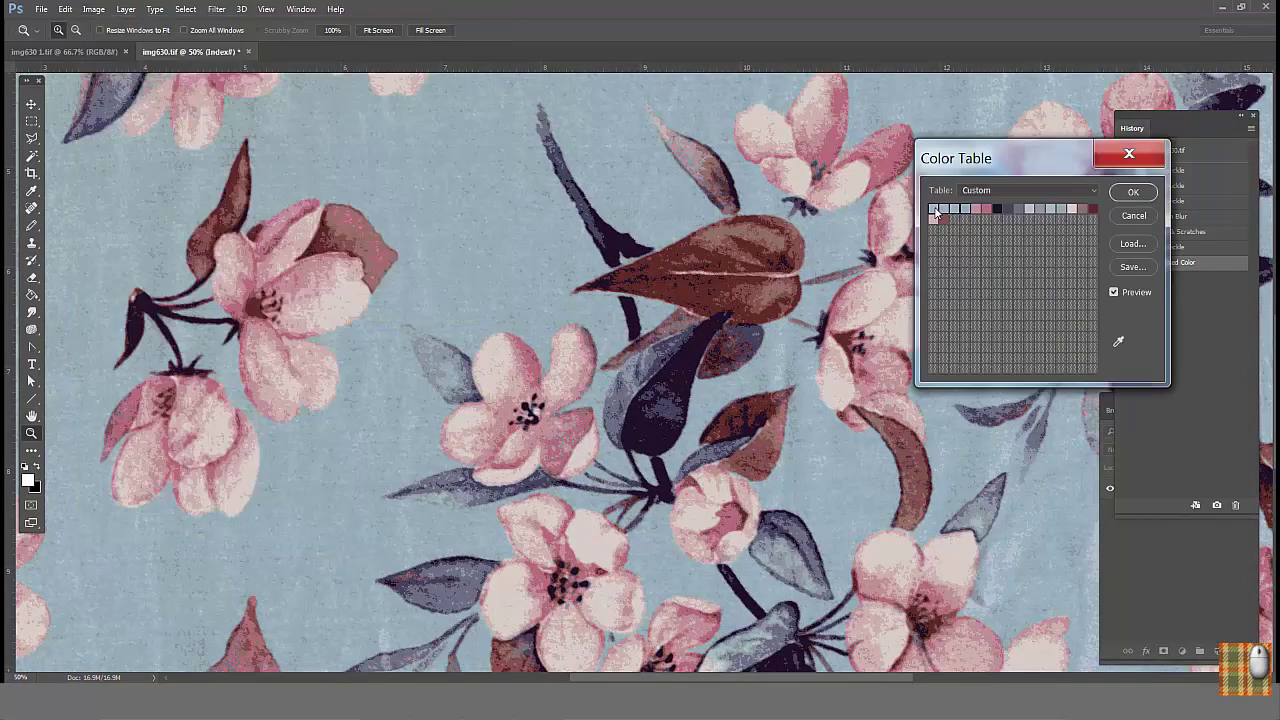
{"action": "left_click", "coordinate": [1133, 191]}
- Convert img630.tif to RGB Color and back to Indexed Color to rebuild its palette
{"action": "left_click", "coordinate": [93, 9]}
{"action": "mouse_move", "coordinate": [200, 30]}
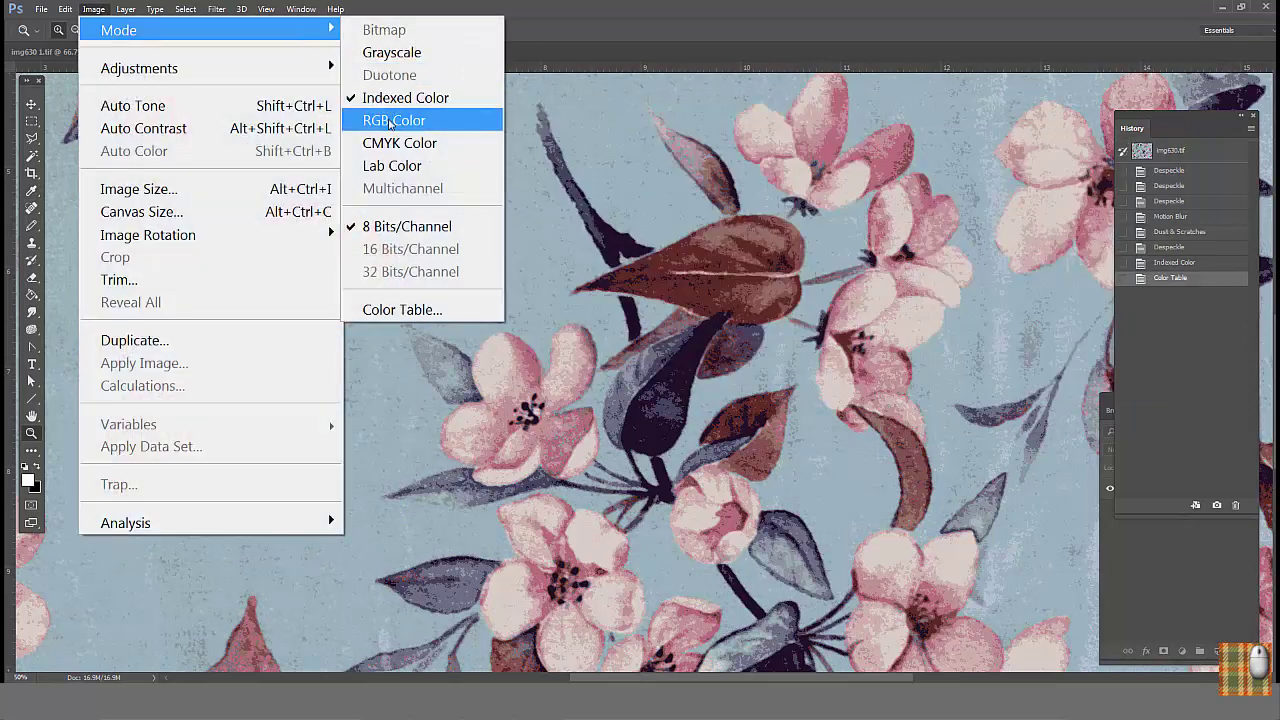
{"action": "left_click", "coordinate": [390, 122]}
{"action": "left_click", "coordinate": [93, 9]}
{"action": "left_click", "coordinate": [405, 97]}
{"action": "left_click", "coordinate": [932, 268]}
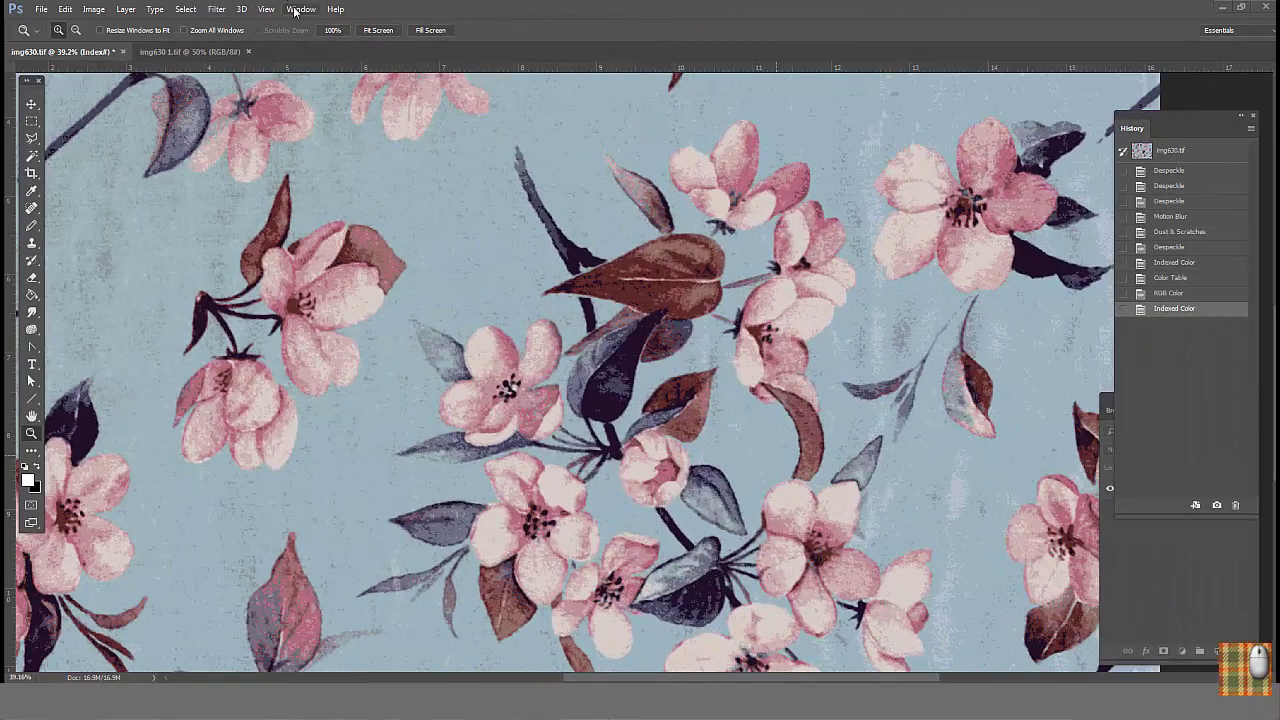
- Tile img630.tif and img630 1.tif vertically and compare the same blossom cluster in both documents
{"action": "left_click", "coordinate": [298, 10]}
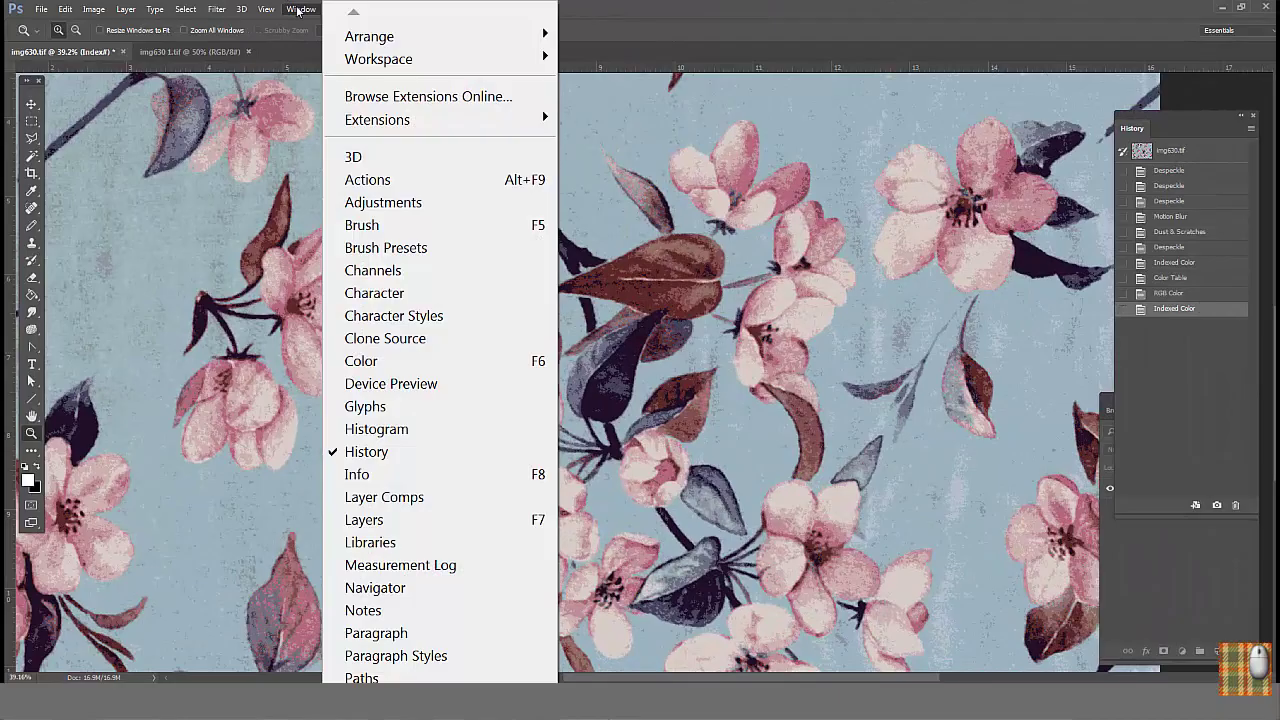
{"action": "mouse_move", "coordinate": [368, 40]}
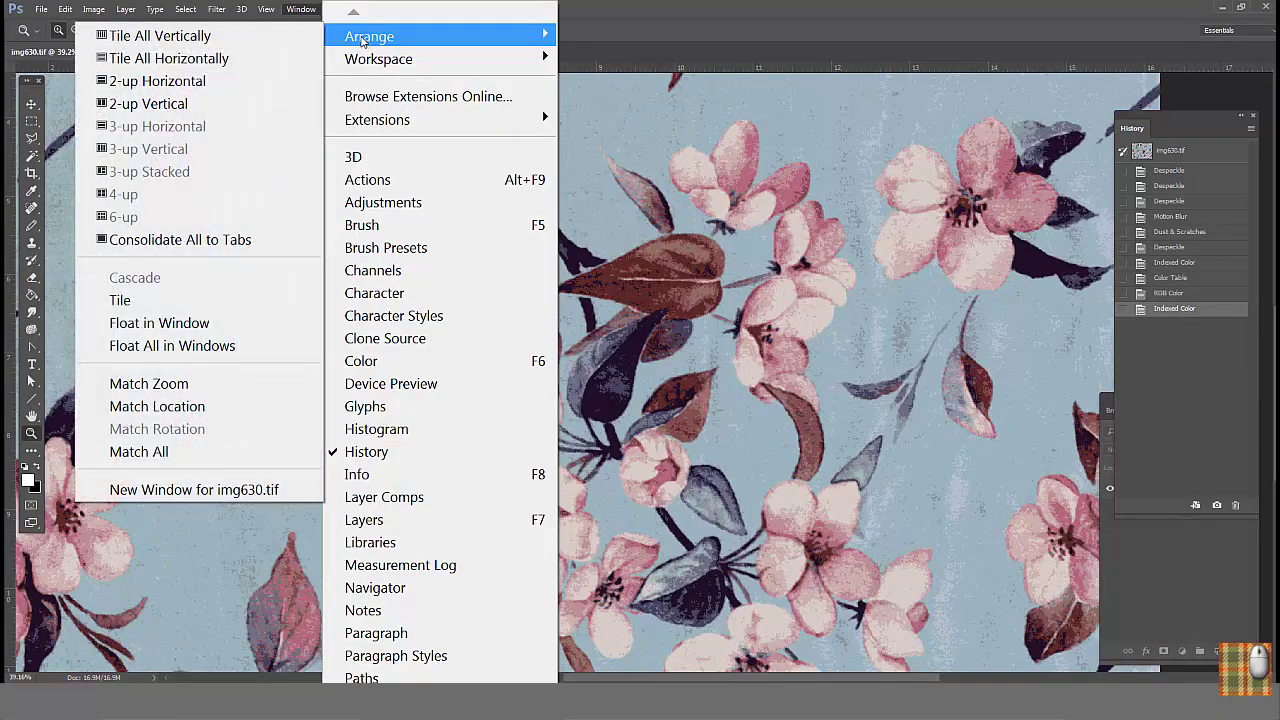
{"action": "left_click", "coordinate": [230, 37]}
{"action": "left_click_drag", "start_coordinate": [816, 168], "coordinate": [570, 448]}
{"action": "left_click", "coordinate": [406, 350]}
{"action": "left_click_drag", "start_coordinate": [436, 185], "coordinate": [138, 516]}
{"action": "left_click_drag", "start_coordinate": [837, 334], "coordinate": [731, 289]}
{"action": "left_click", "coordinate": [780, 312], "text": "alt"}
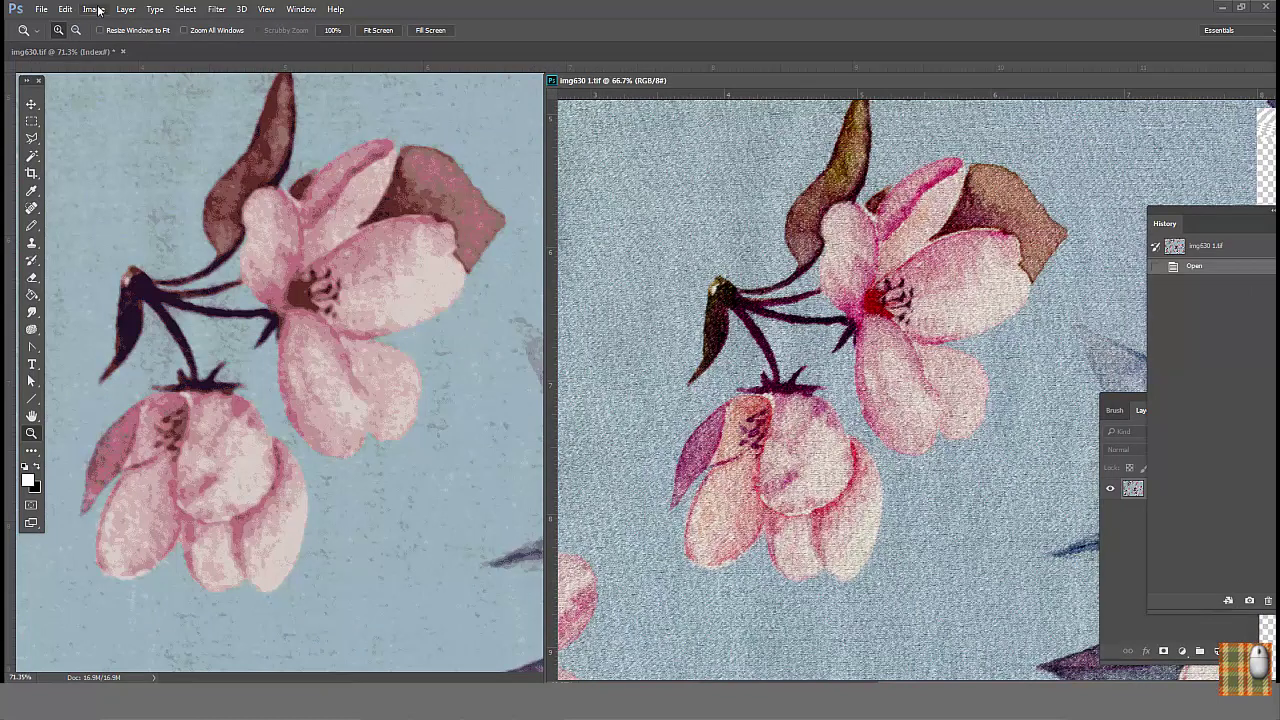
- Convert the unfiltered img630 1.tif to Indexed Color with a Local (Selective) palette of 18 colors and 50% Diffusion dither
{"action": "left_click", "coordinate": [95, 10]}
{"action": "mouse_move", "coordinate": [105, 29]}
{"action": "left_click", "coordinate": [380, 97]}
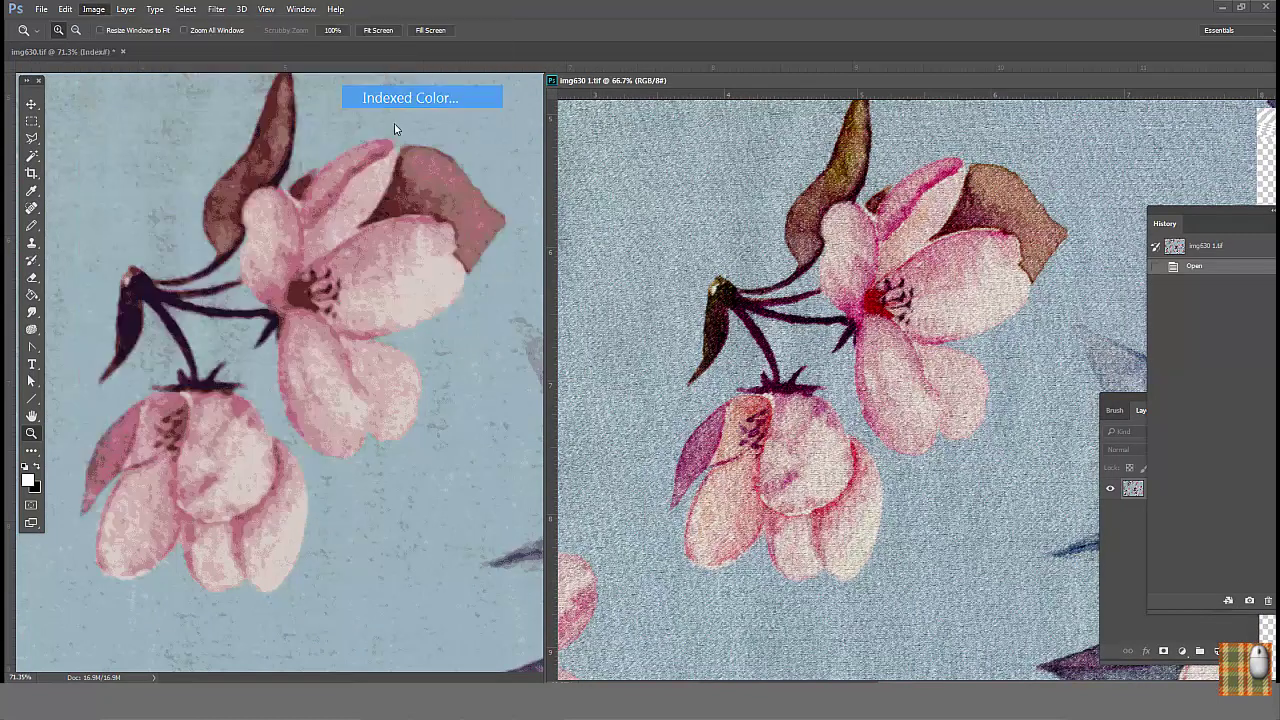
{"action": "left_click", "coordinate": [933, 380]}
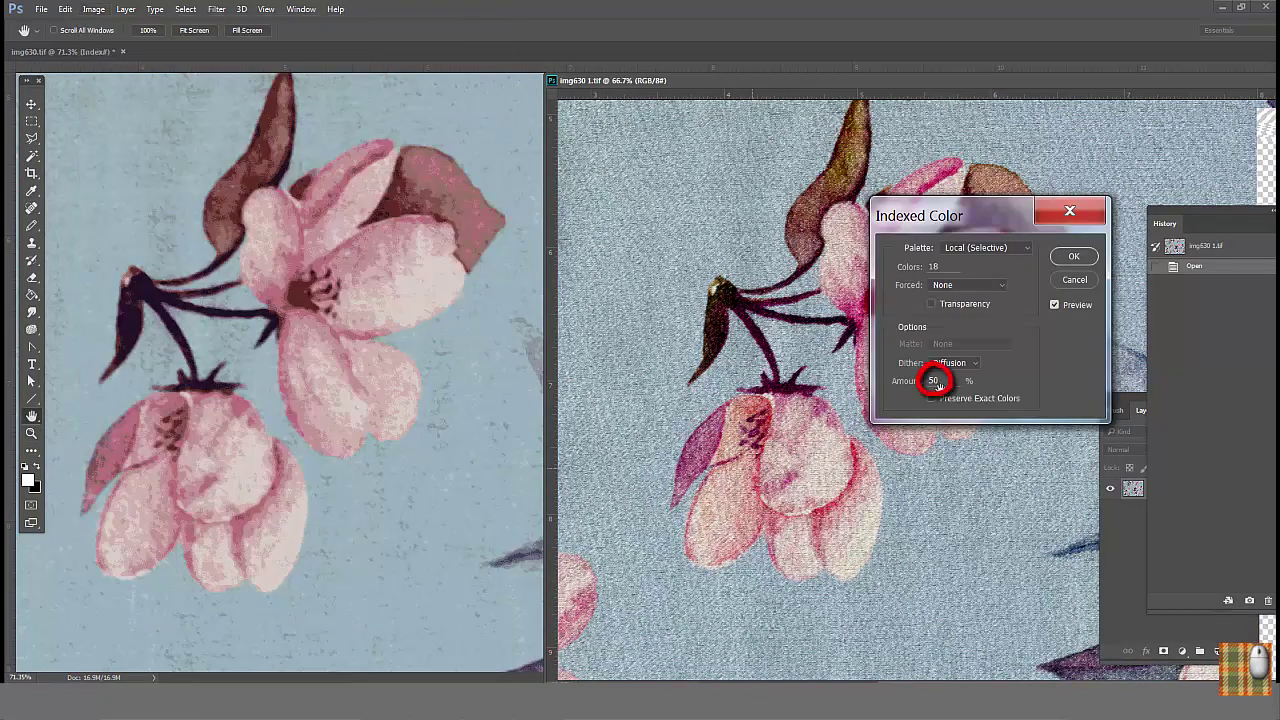
{"action": "left_click", "coordinate": [1073, 256]}
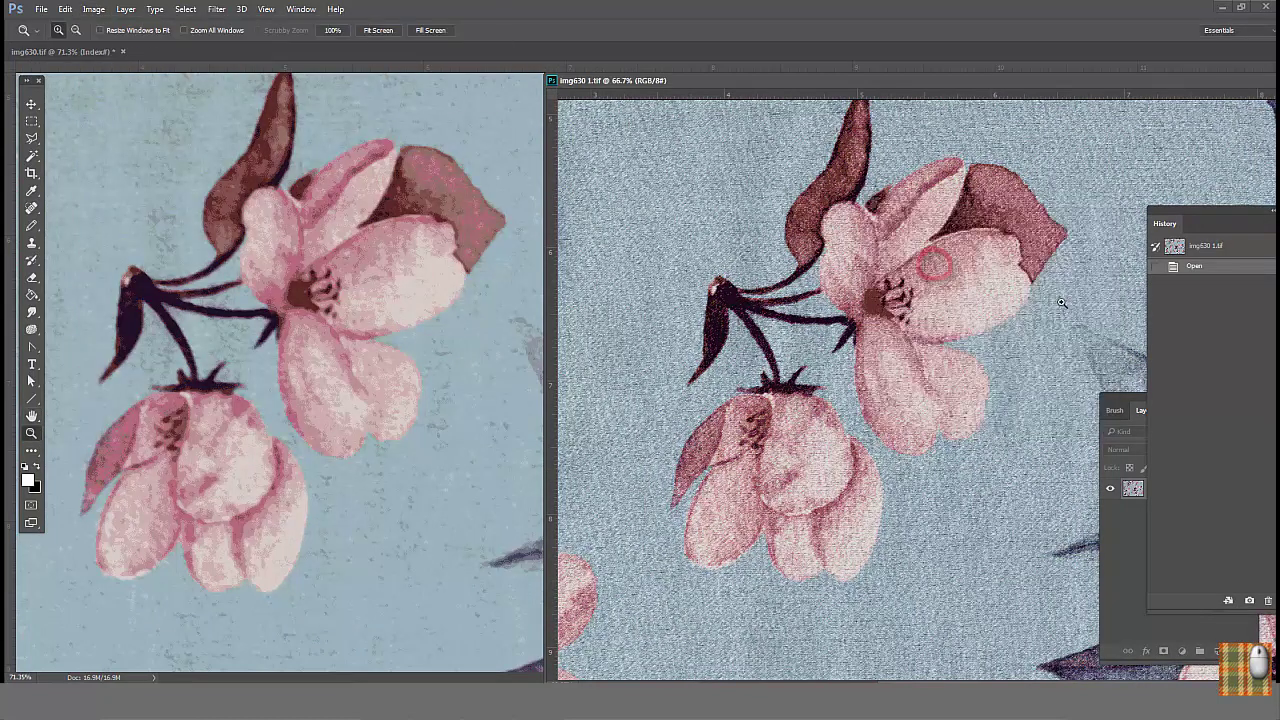
- Widen the img630 1.tif window and compare its petals and background texture with those in img630.tif
{"action": "left_click", "coordinate": [952, 396], "text": "alt"}
{"action": "left_click_drag", "start_coordinate": [760, 80], "coordinate": [650, 75]}
{"action": "left_click", "coordinate": [1035, 450]}
{"action": "left_click_drag", "start_coordinate": [675, 240], "coordinate": [1050, 610]}
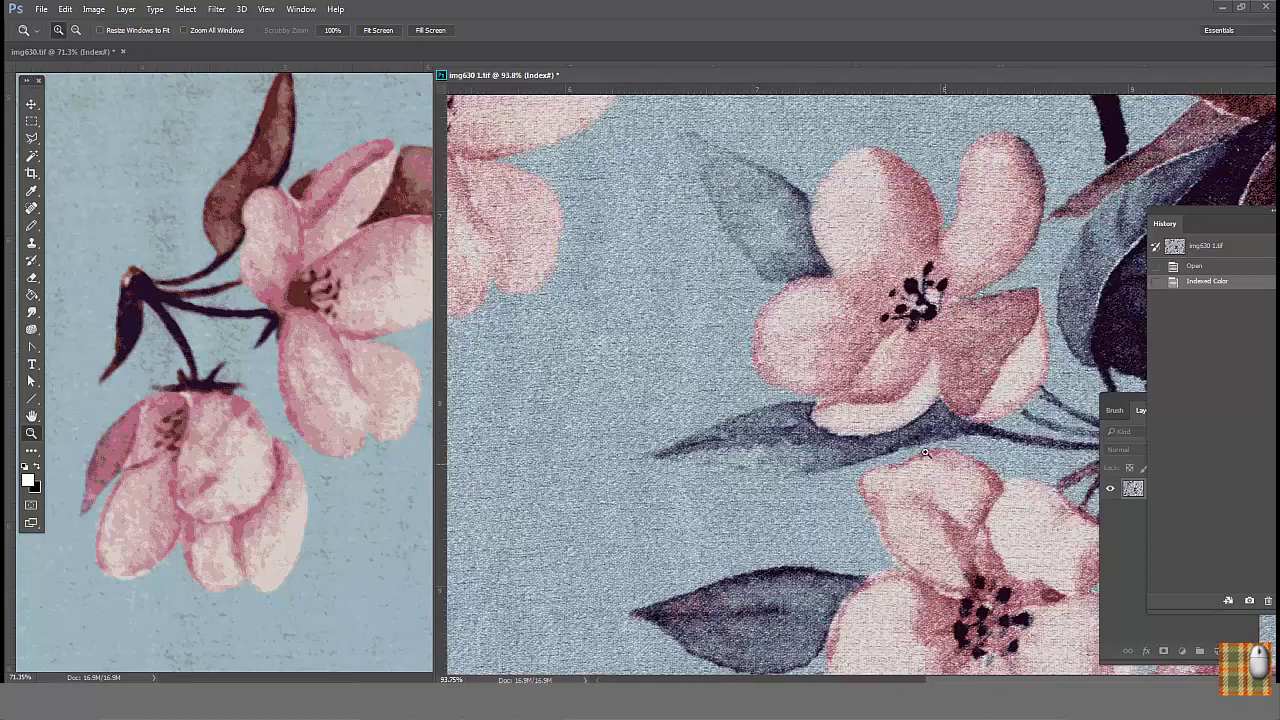
{"action": "left_click", "coordinate": [399, 381]}
{"action": "left_click", "coordinate": [365, 388]}
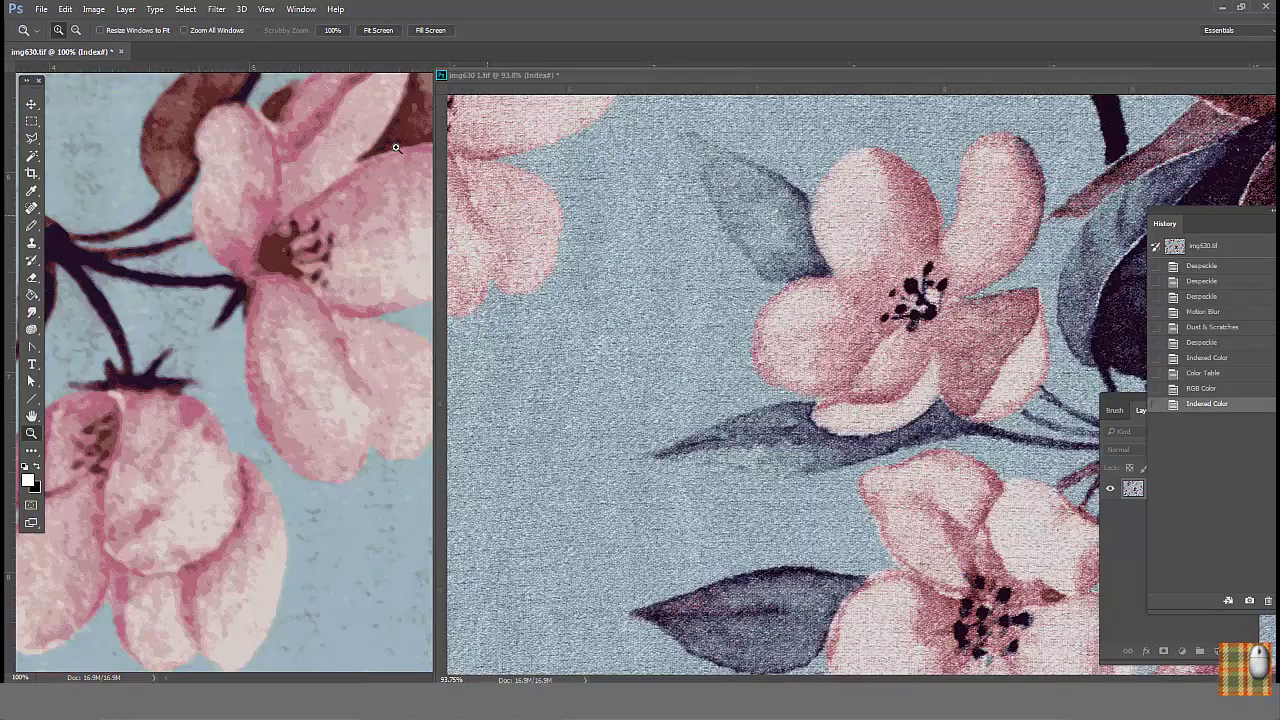
- Float img630.tif in its own window and examine the blossom centers and leaves of both documents up close
{"action": "left_click_drag", "start_coordinate": [98, 51], "coordinate": [112, 80]}
{"action": "mouse_move", "coordinate": [585, 530]}
{"action": "left_mouse_down"}
{"action": "mouse_move", "coordinate": [369, 366]}
{"action": "mouse_move", "coordinate": [309, 218]}
{"action": "left_mouse_up"}
{"action": "left_click_drag", "start_coordinate": [134, 334], "coordinate": [492, 645]}
{"action": "left_click_drag", "start_coordinate": [658, 343], "coordinate": [996, 656]}
{"action": "left_click_drag", "start_coordinate": [860, 555], "coordinate": [606, 474]}
{"action": "left_click_drag", "start_coordinate": [660, 325], "coordinate": [1003, 622]}
{"action": "left_click_drag", "start_coordinate": [745, 440], "coordinate": [815, 516]}
{"action": "left_click_drag", "start_coordinate": [533, 228], "coordinate": [682, 362]}
{"action": "scroll", "coordinate": [872, 516], "scroll_direction": "down", "scroll_amount": 8}
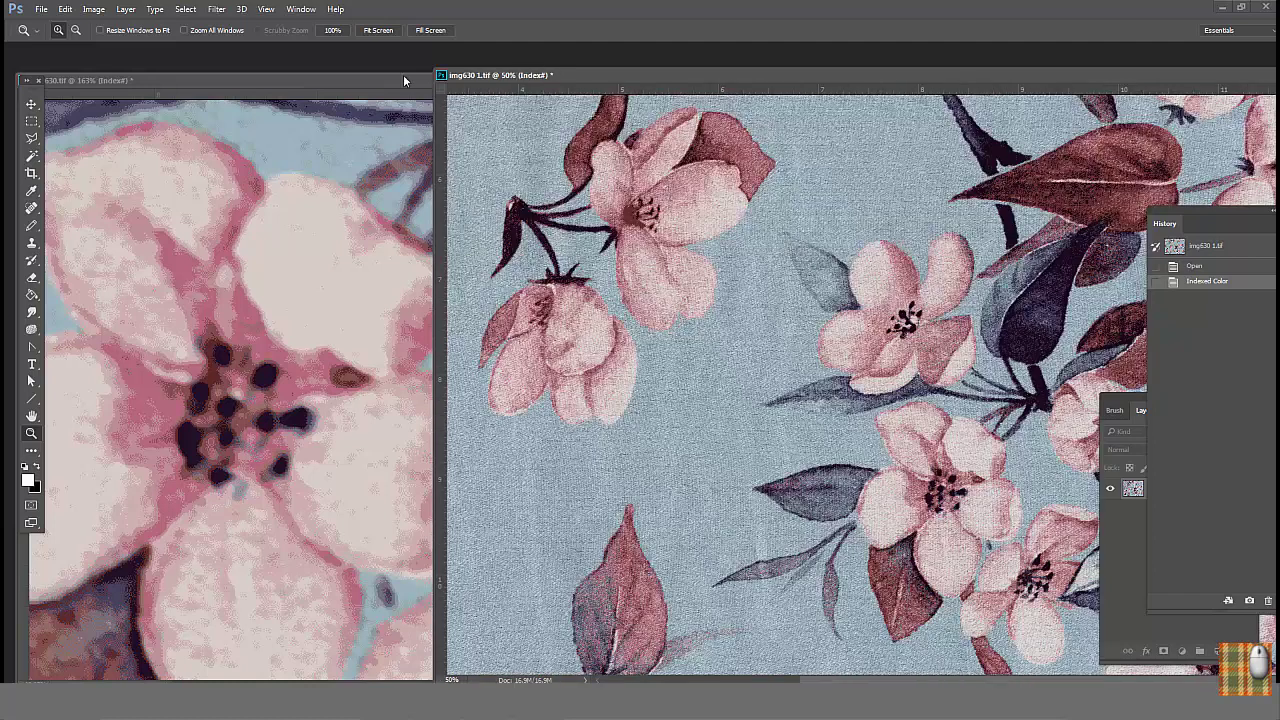
- Widen the floating img630.tif window over the other document and look over the overall filtered design
{"action": "left_click_drag", "start_coordinate": [434, 452], "coordinate": [605, 452]}
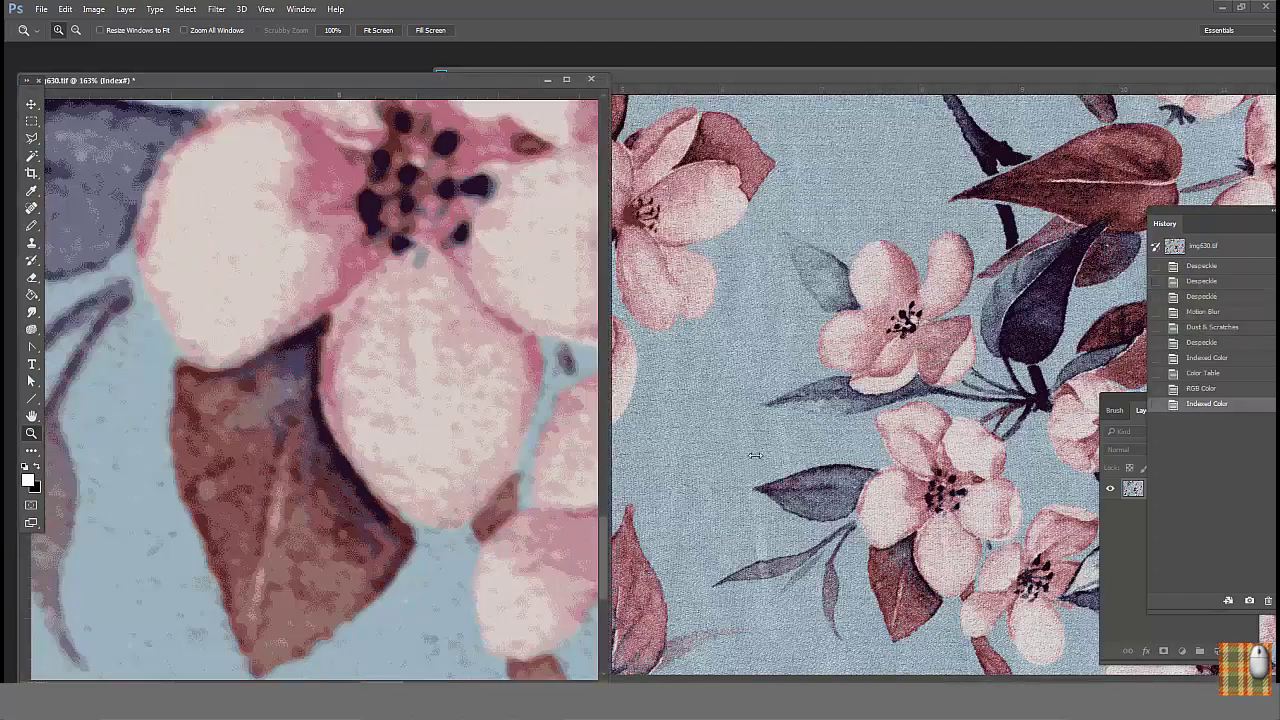
{"action": "left_click_drag", "start_coordinate": [755, 455], "coordinate": [1036, 455]}
{"action": "scroll", "coordinate": [626, 416], "scroll_direction": "down", "scroll_amount": 5}
{"action": "left_click_drag", "start_coordinate": [640, 80], "coordinate": [687, 69]}
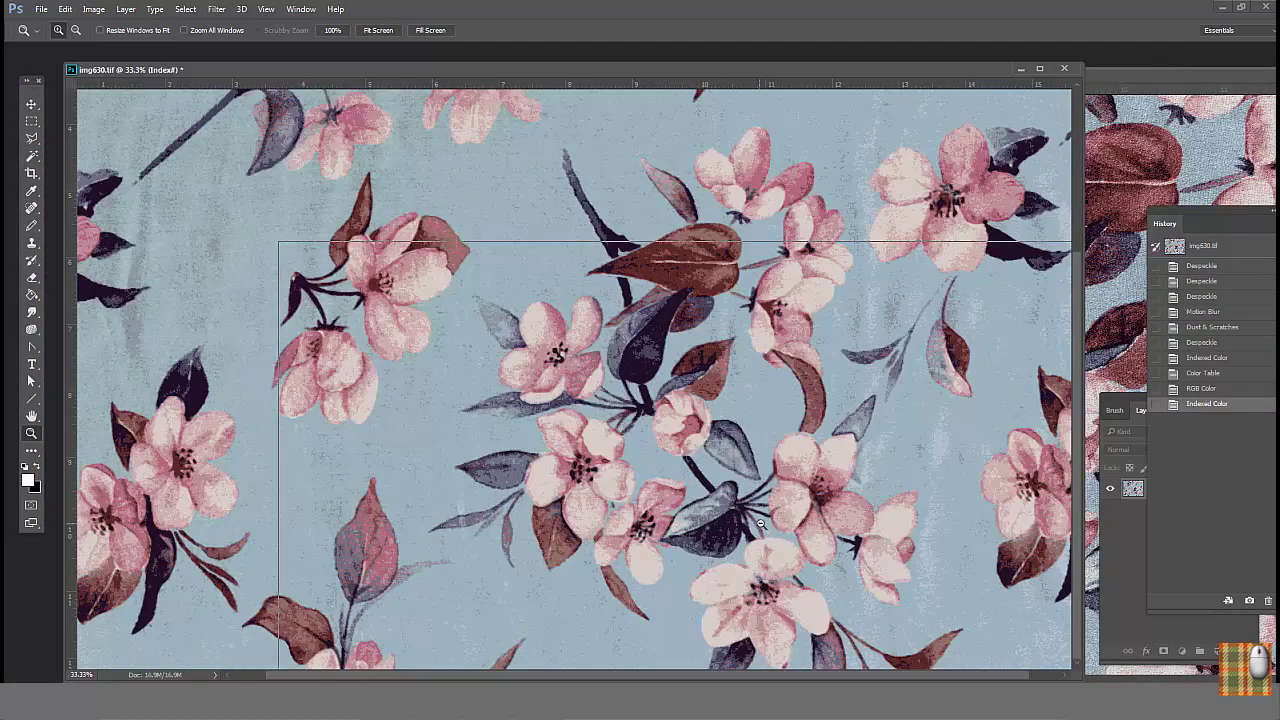